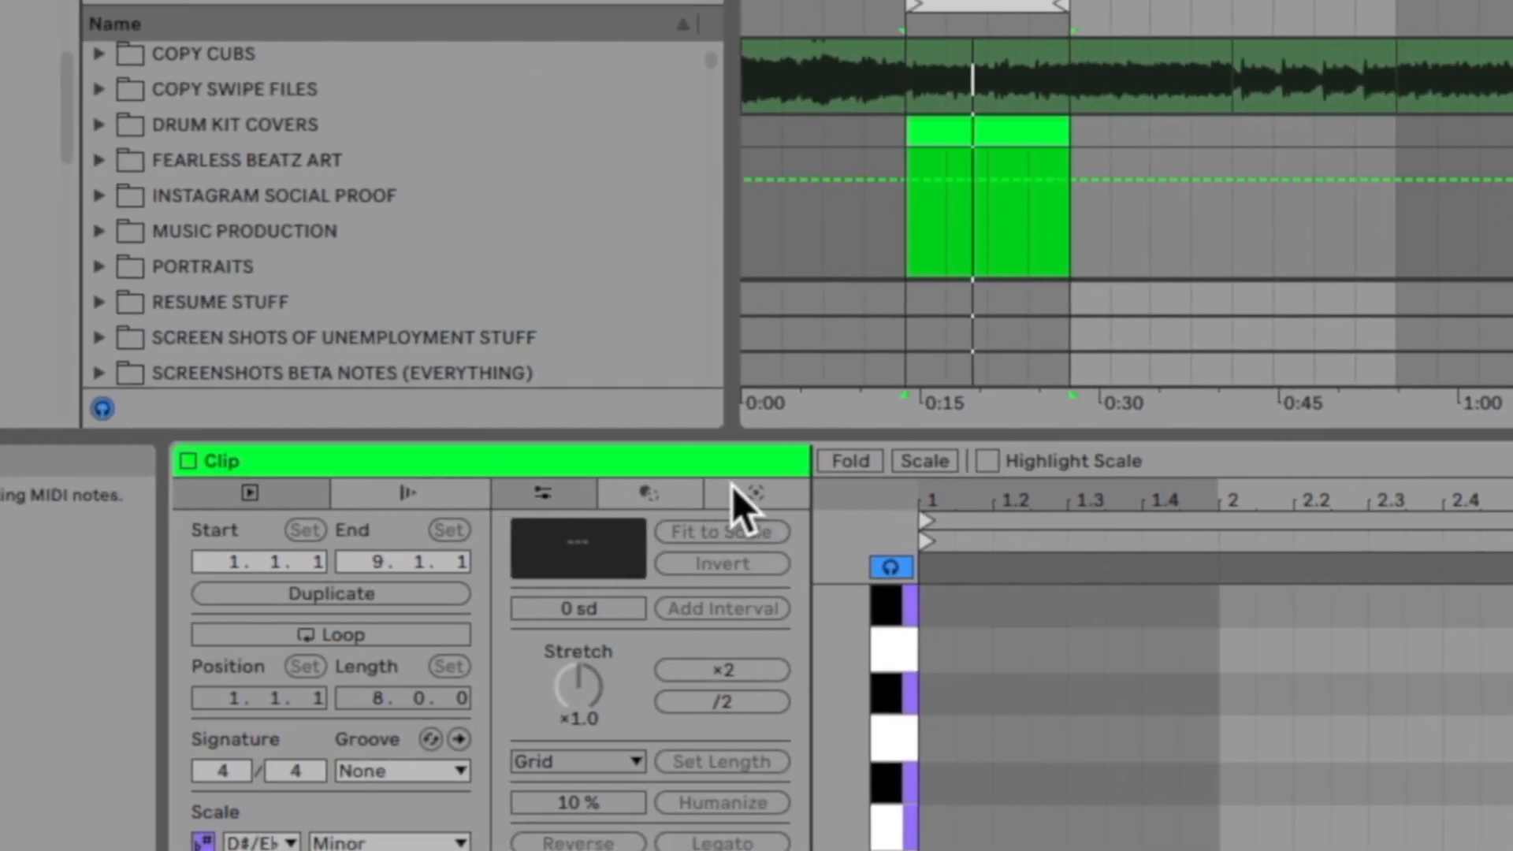
Find Vibrance Kit.adg among the drum presets and open the empty MIDI clip starting at bar 9
click(161, 426)
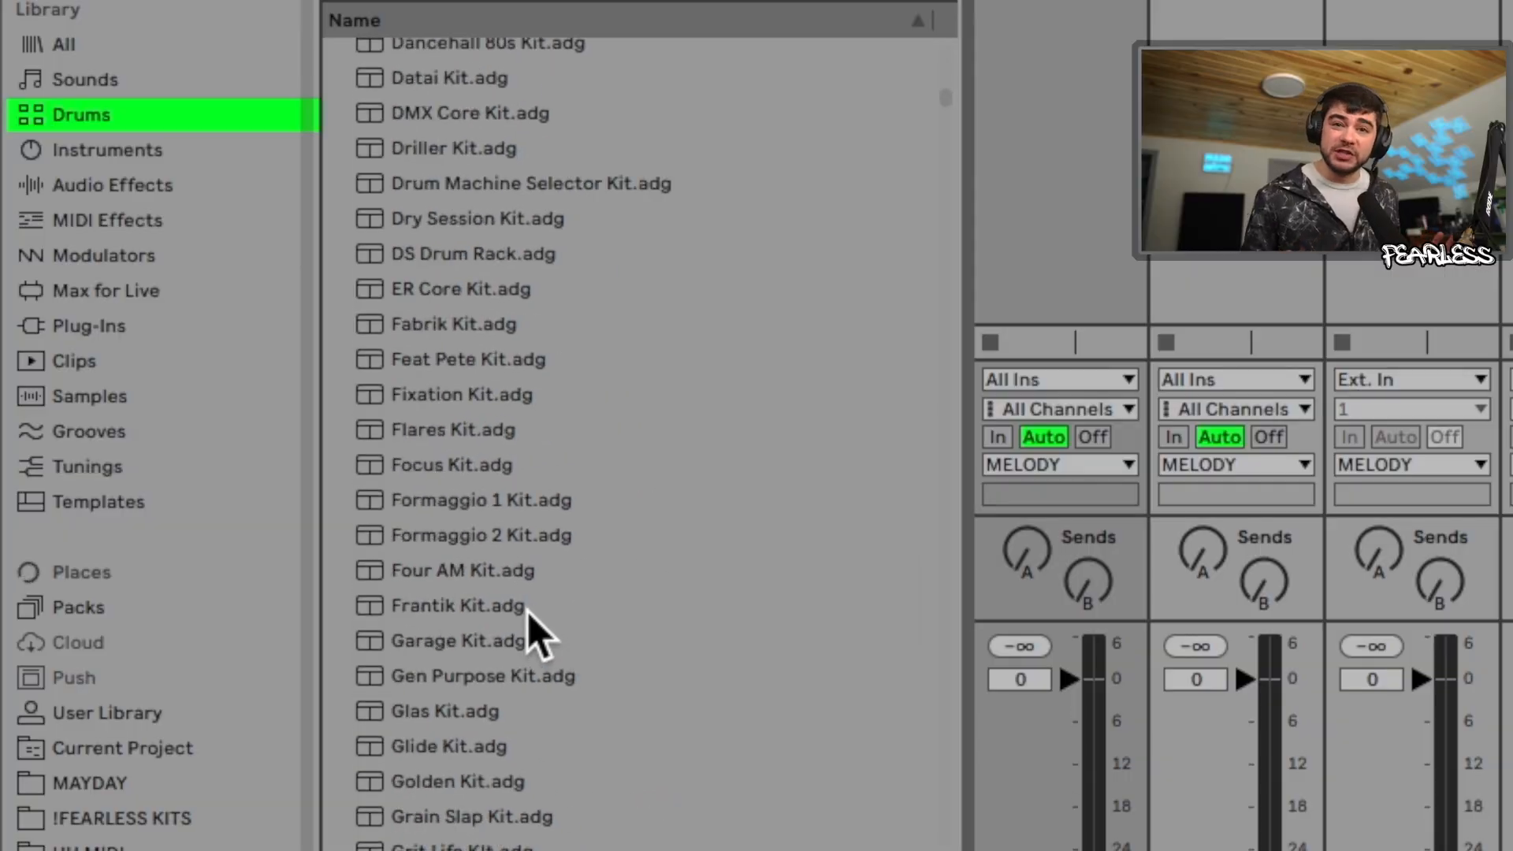
scroll(528, 611, down, 10)
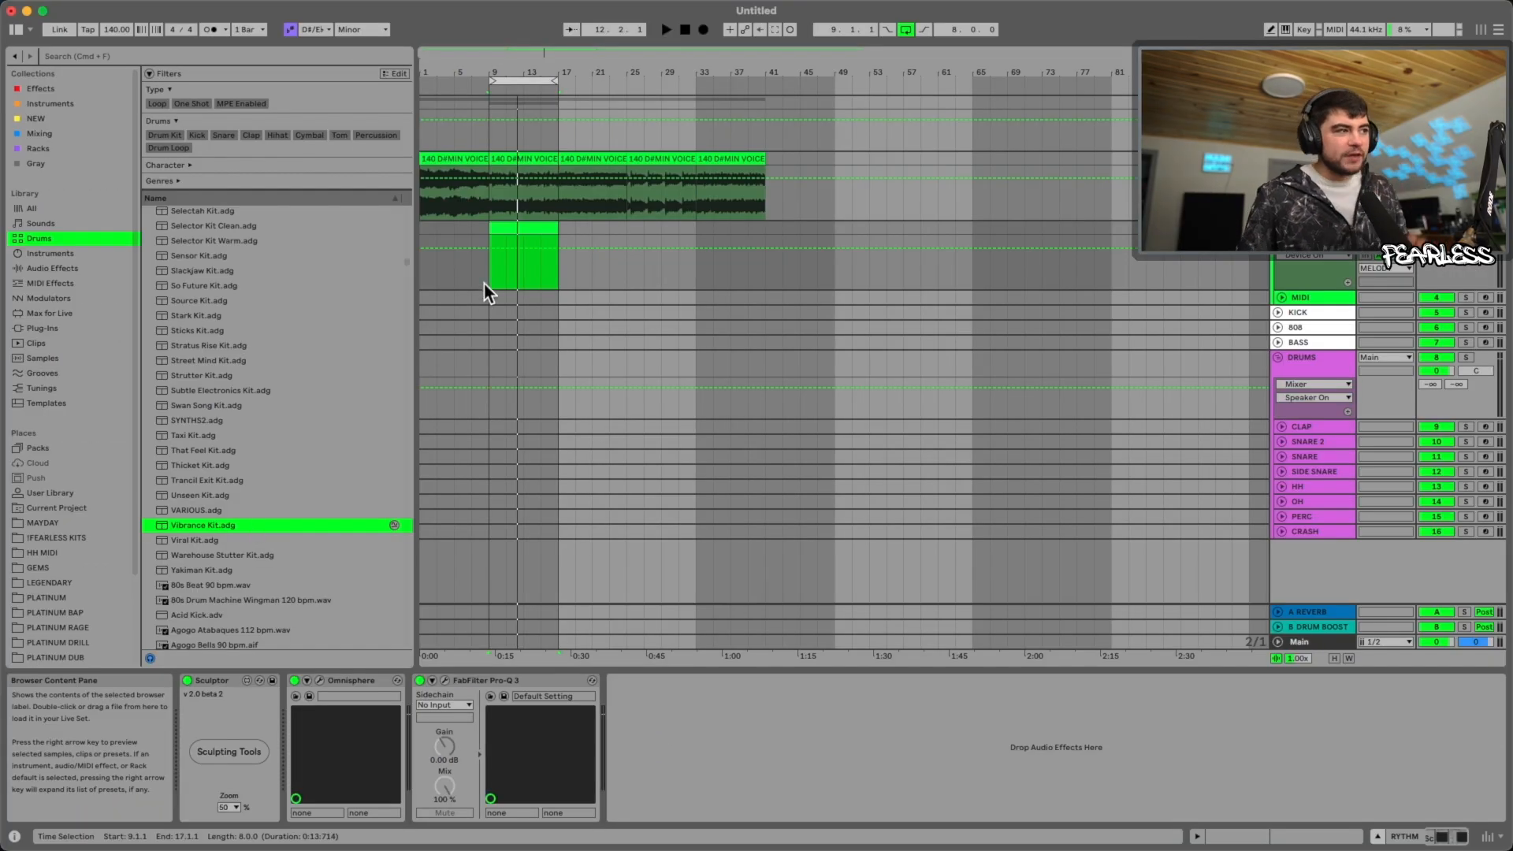
click(520, 228)
double_click(521, 230)
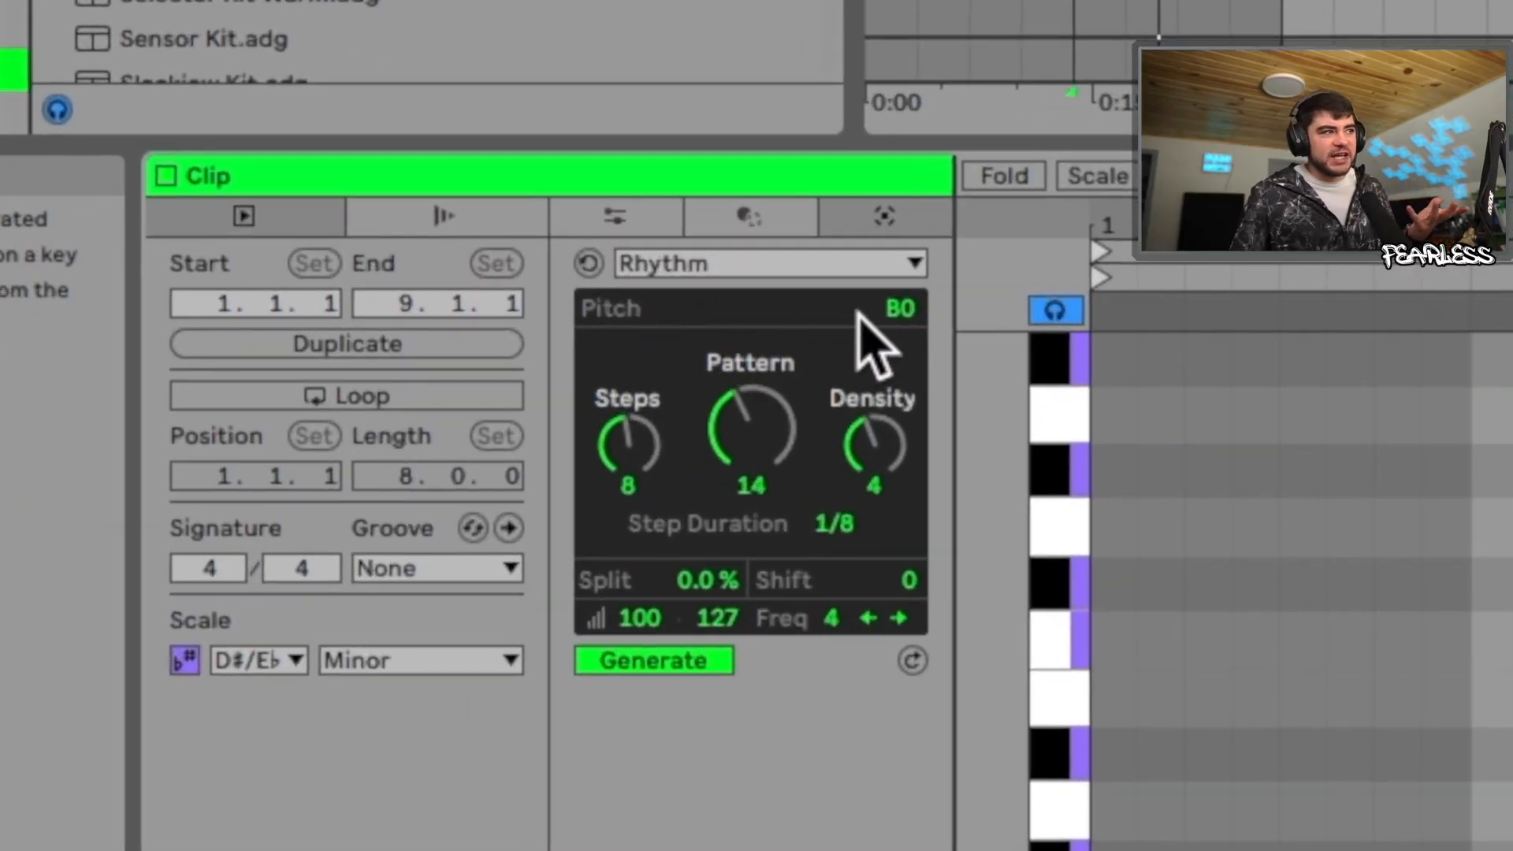
Try a different pitch in the Rhythm generator and load Vibrance Kit.adg onto the clip's track
drag(900, 312, 900, 228)
mouse_move(428, 318)
mouse_down()
mouse_move(428, 268)
mouse_move(428, 296)
mouse_up()
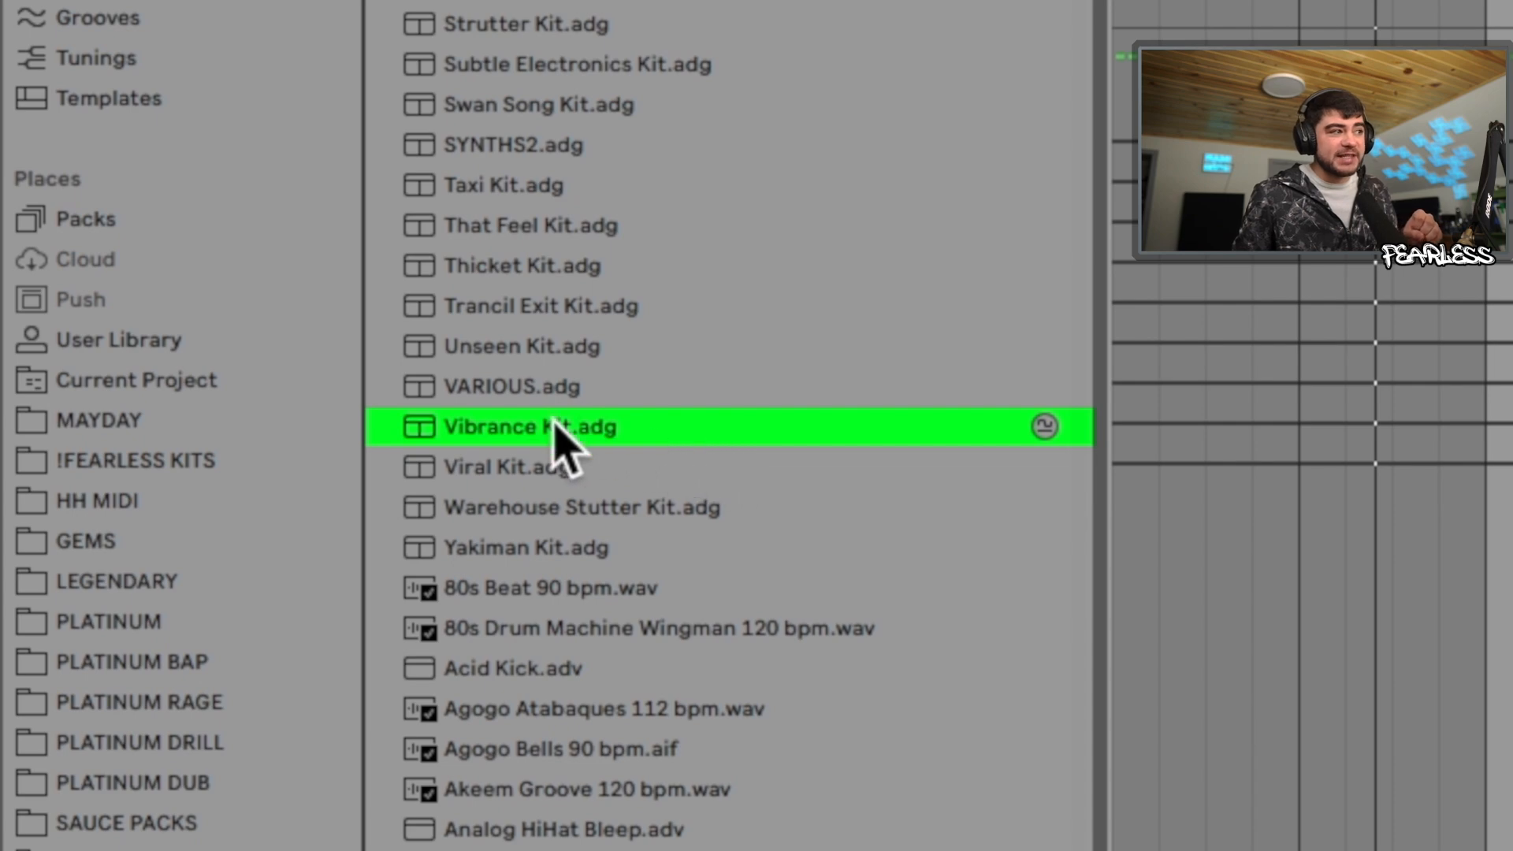
double_click(552, 426)
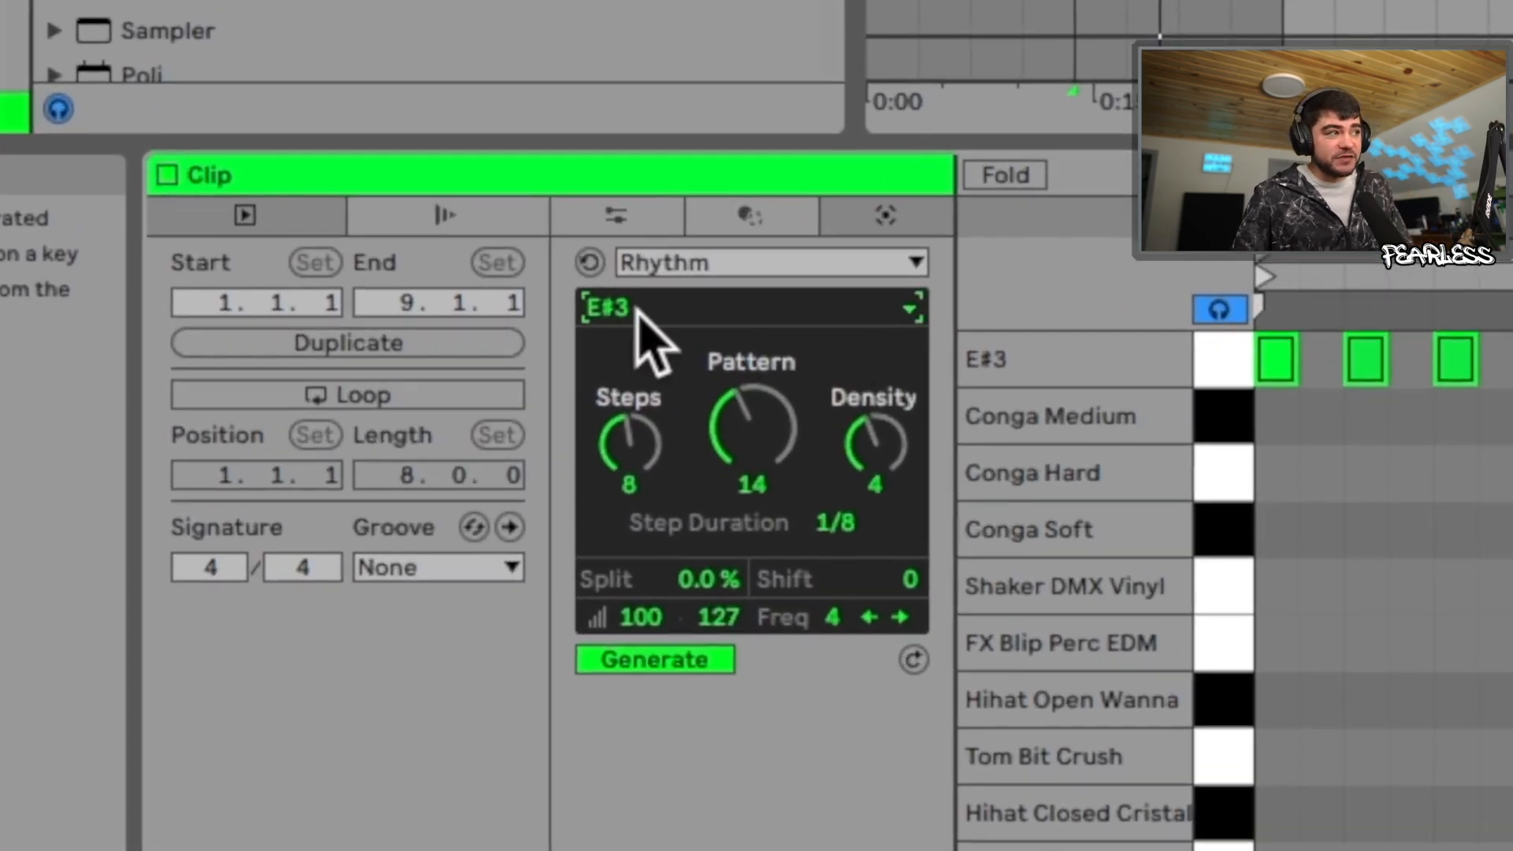
Generate a Shaker DMX Vinyl rhythm with 14 steps and play it back
click(879, 314)
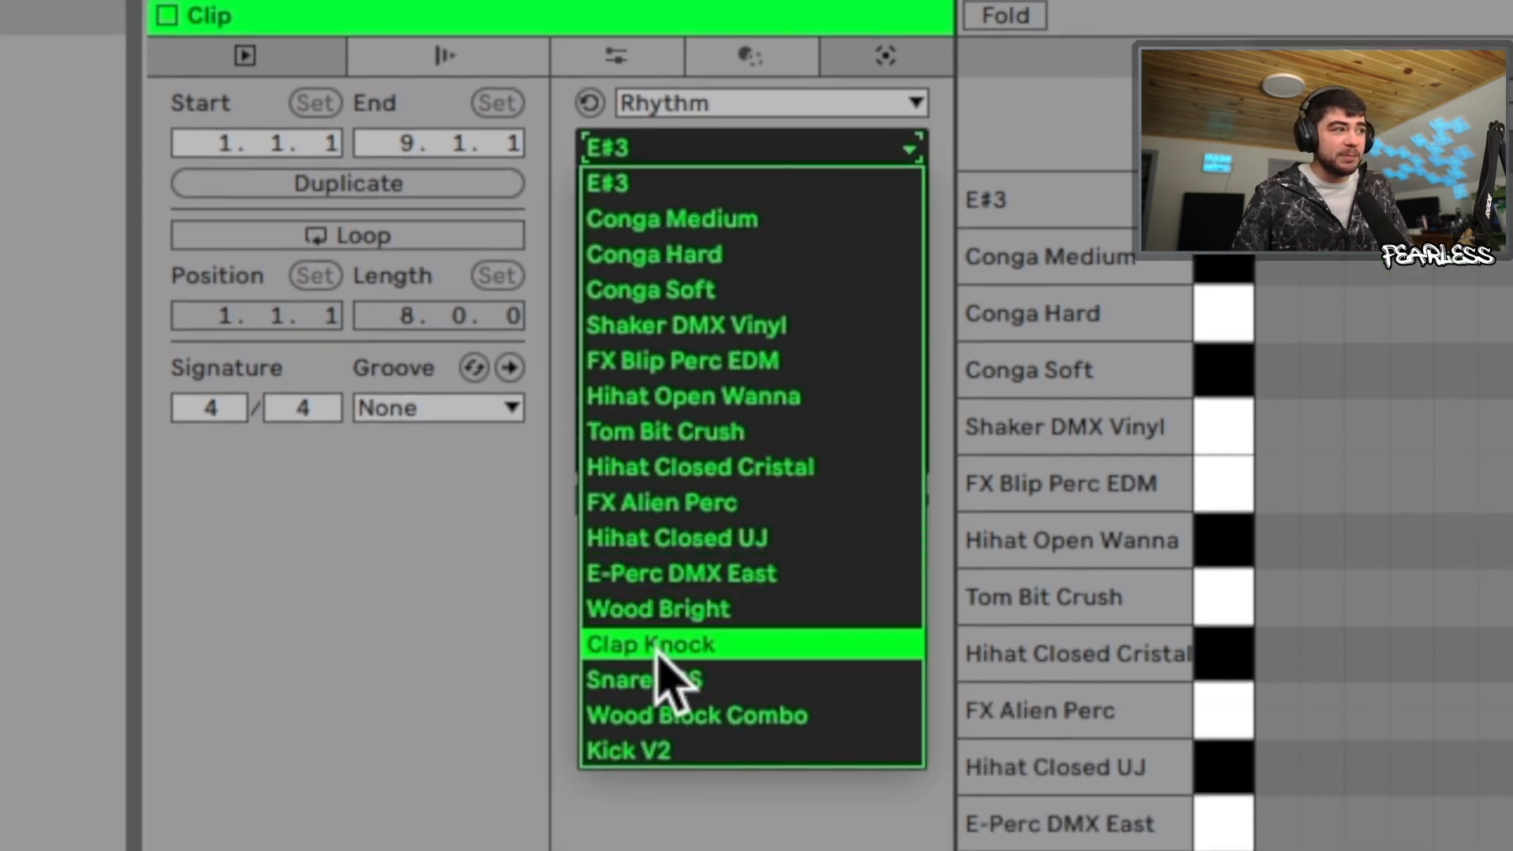
click(631, 327)
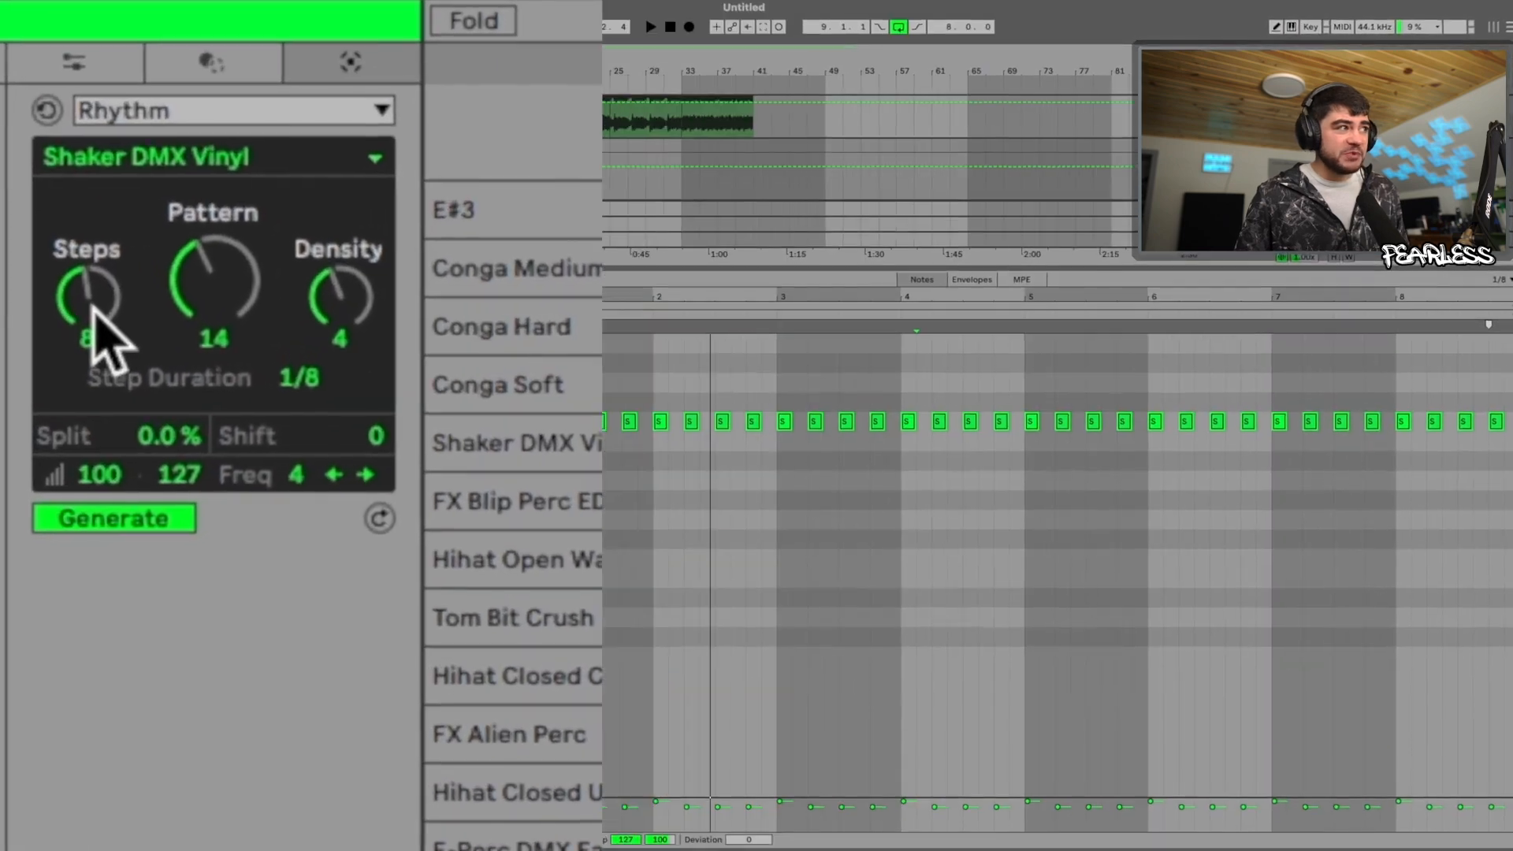
drag(257, 319, 257, 306)
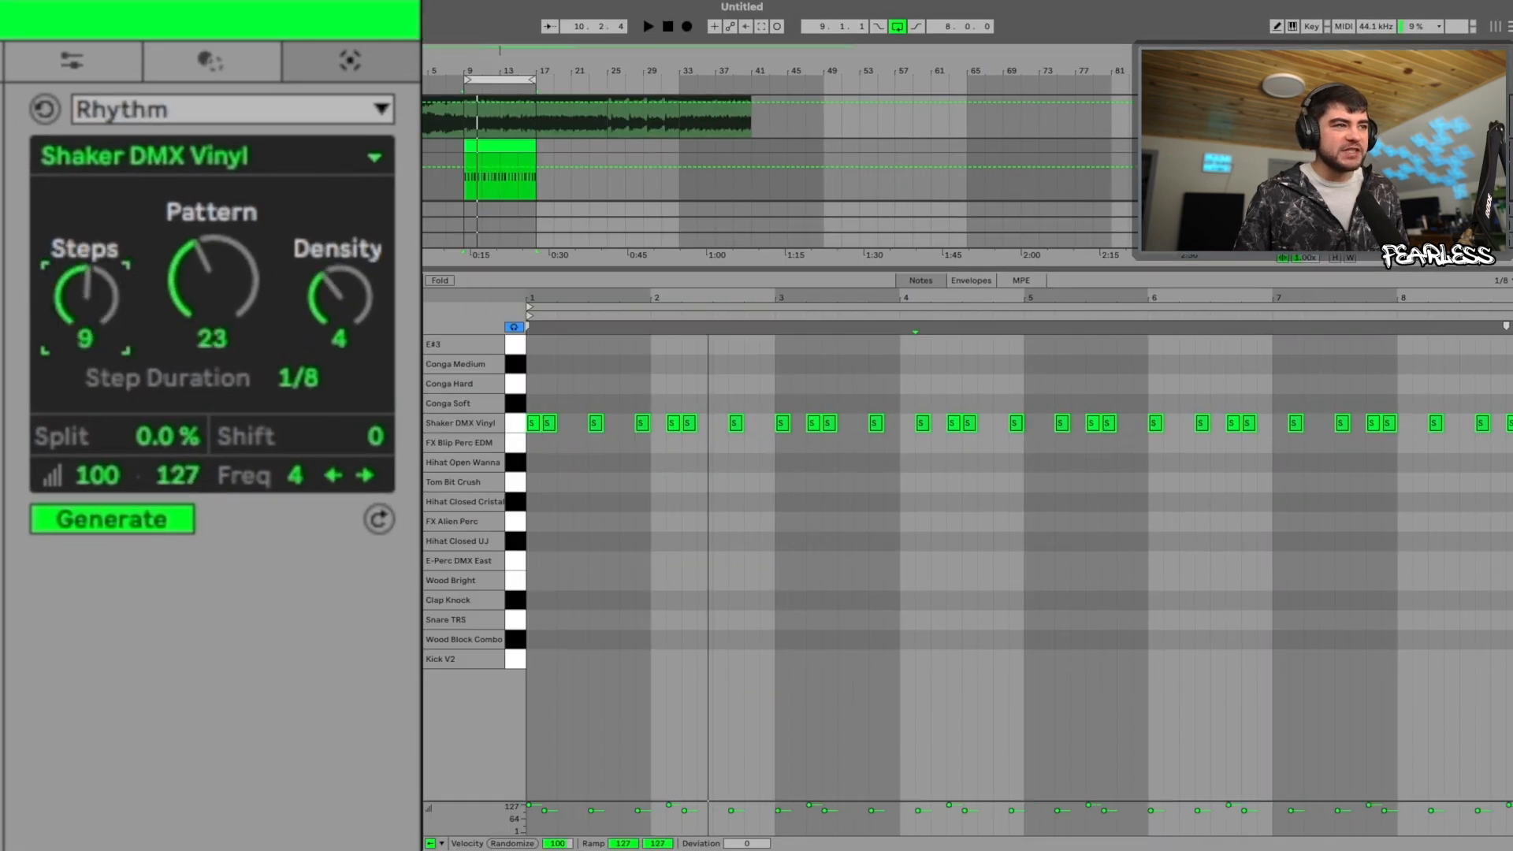
mouse_move(85, 296)
mouse_down()
mouse_move(85, 259)
mouse_move(85, 273)
mouse_up()
key(space)
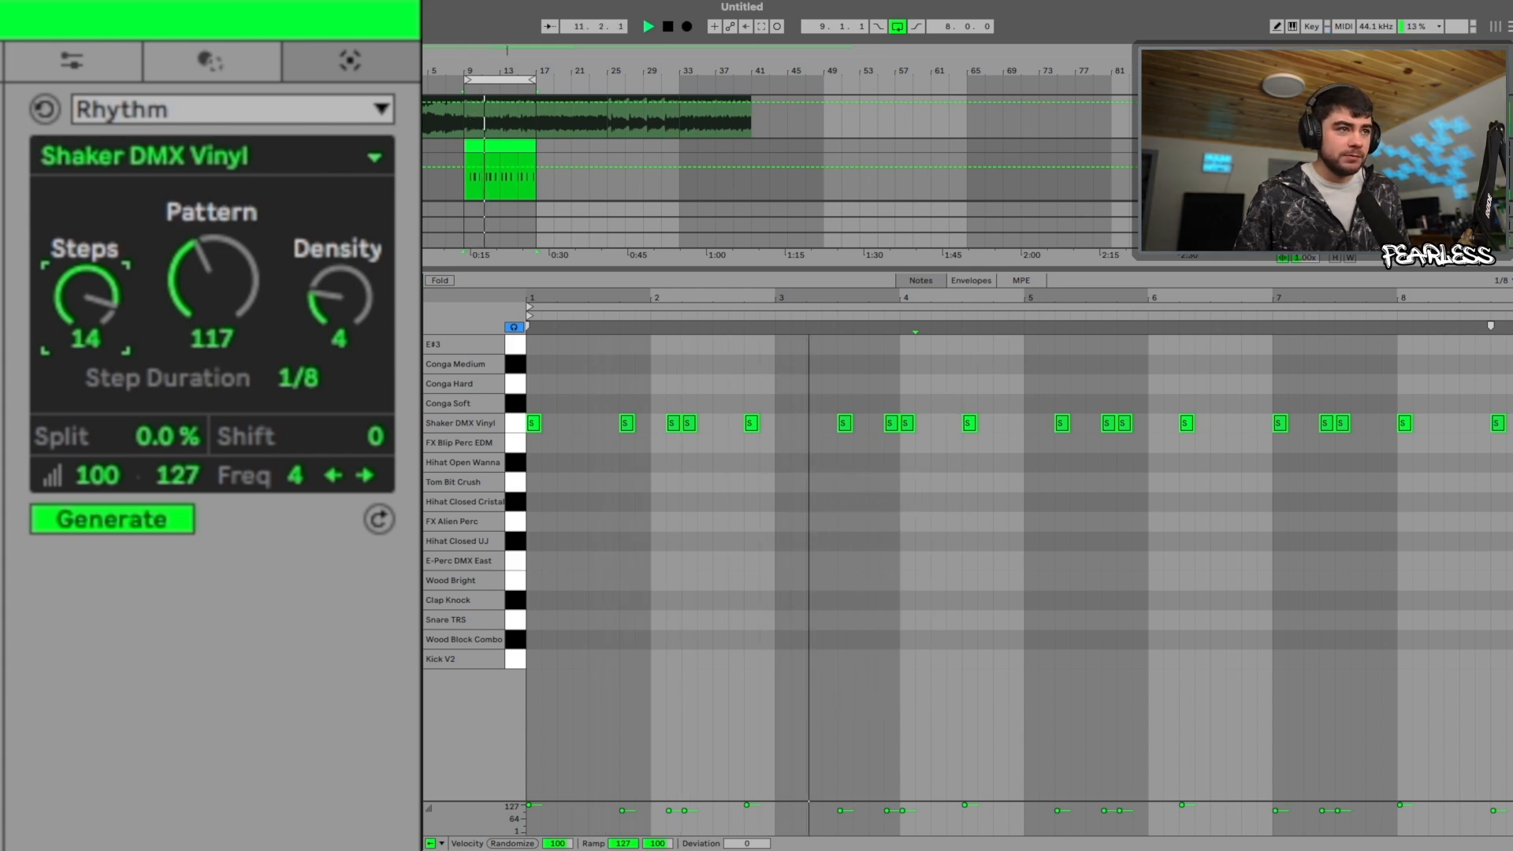
Set the shaker rhythm to 7 steps with a density of 3 and pattern 4
mouse_move(85, 296)
mouse_down()
mouse_move(85, 273)
mouse_move(85, 304)
mouse_up()
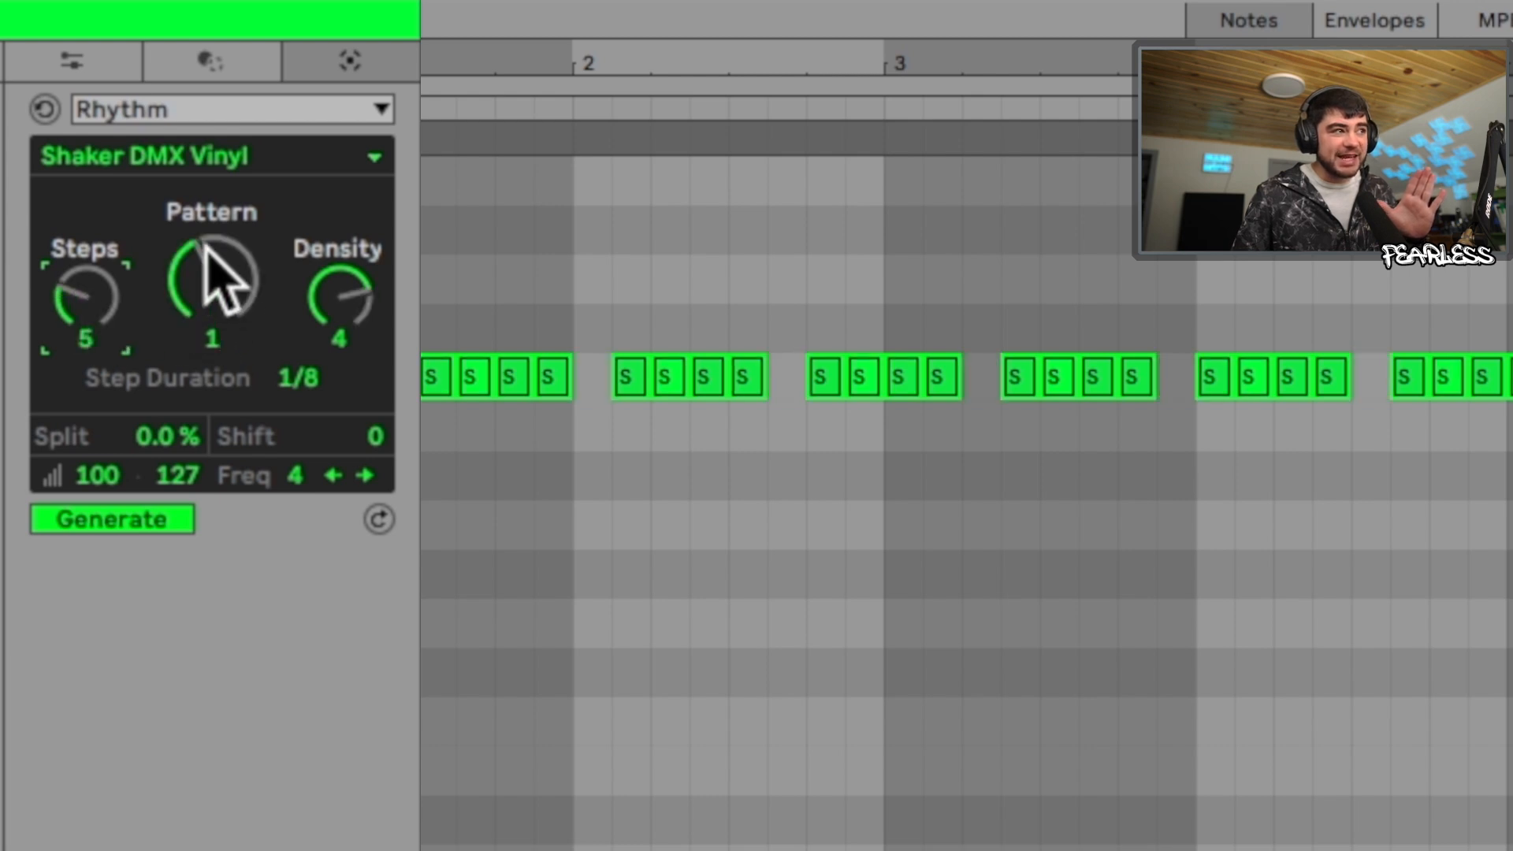
mouse_move(100, 301)
mouse_down()
mouse_move(83, 283)
mouse_move(86, 302)
mouse_move(85, 281)
mouse_up()
drag(337, 297, 337, 303)
drag(213, 284, 212, 291)
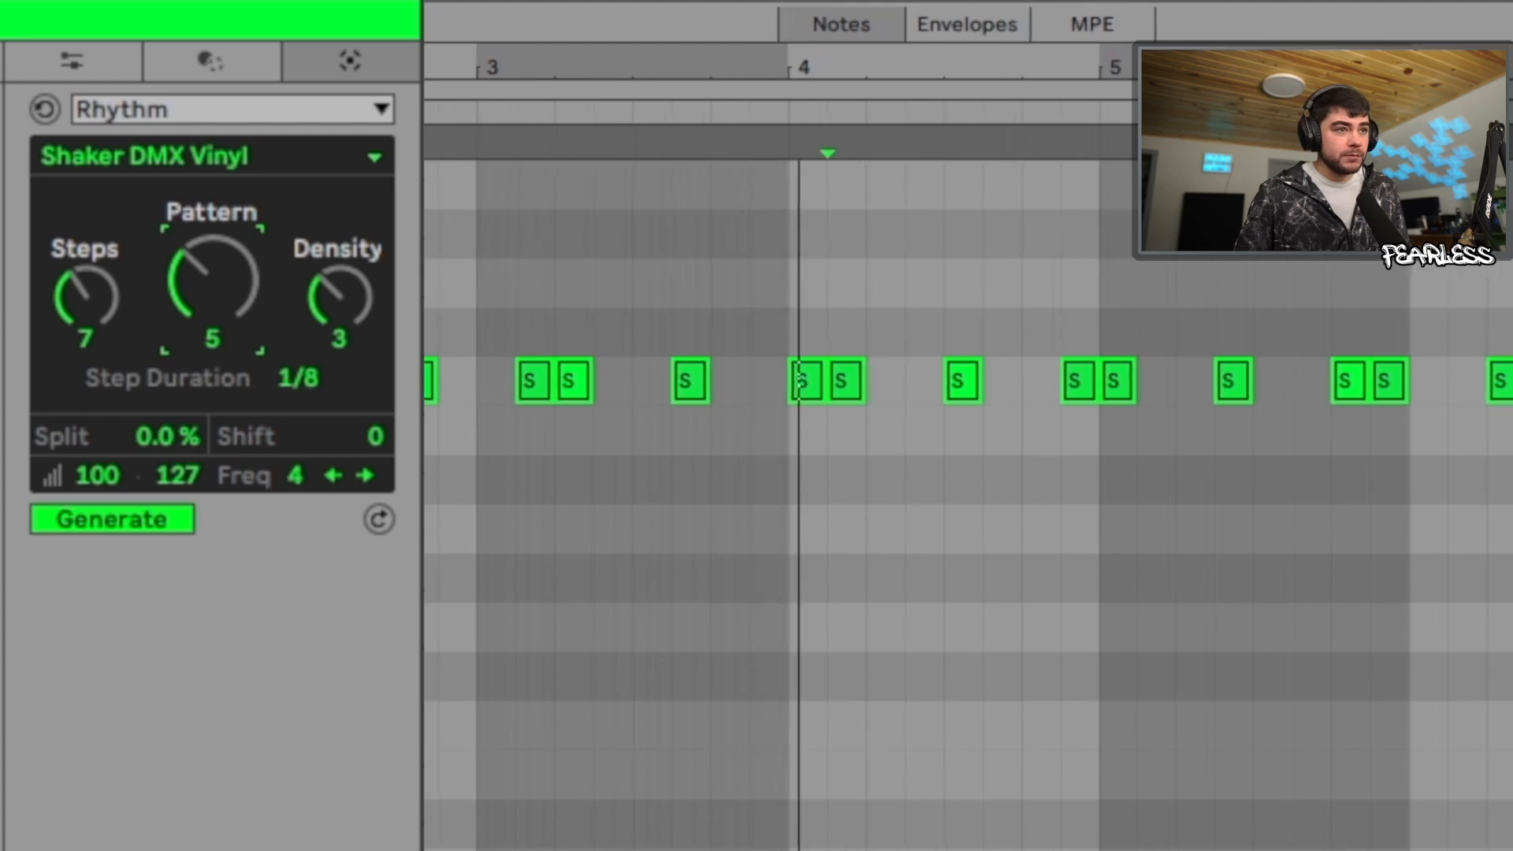
drag(213, 291, 213, 296)
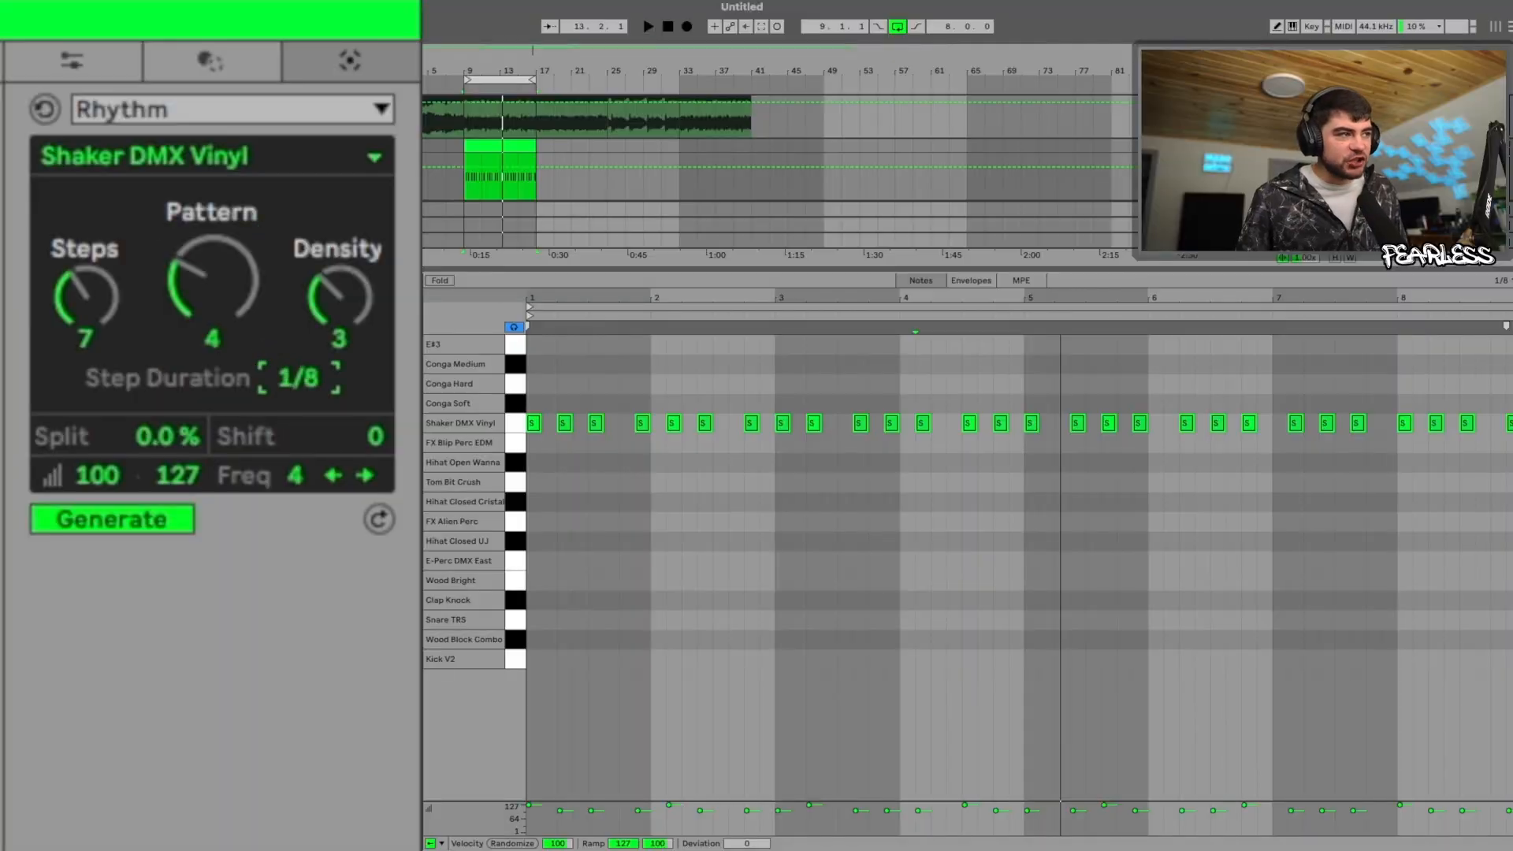
Try step durations of Grid, 1 and 1/128 on the shaker rhythm and return to 1/8
mouse_move(299, 379)
mouse_down()
mouse_move(299, 430)
mouse_move(288, 359)
mouse_up()
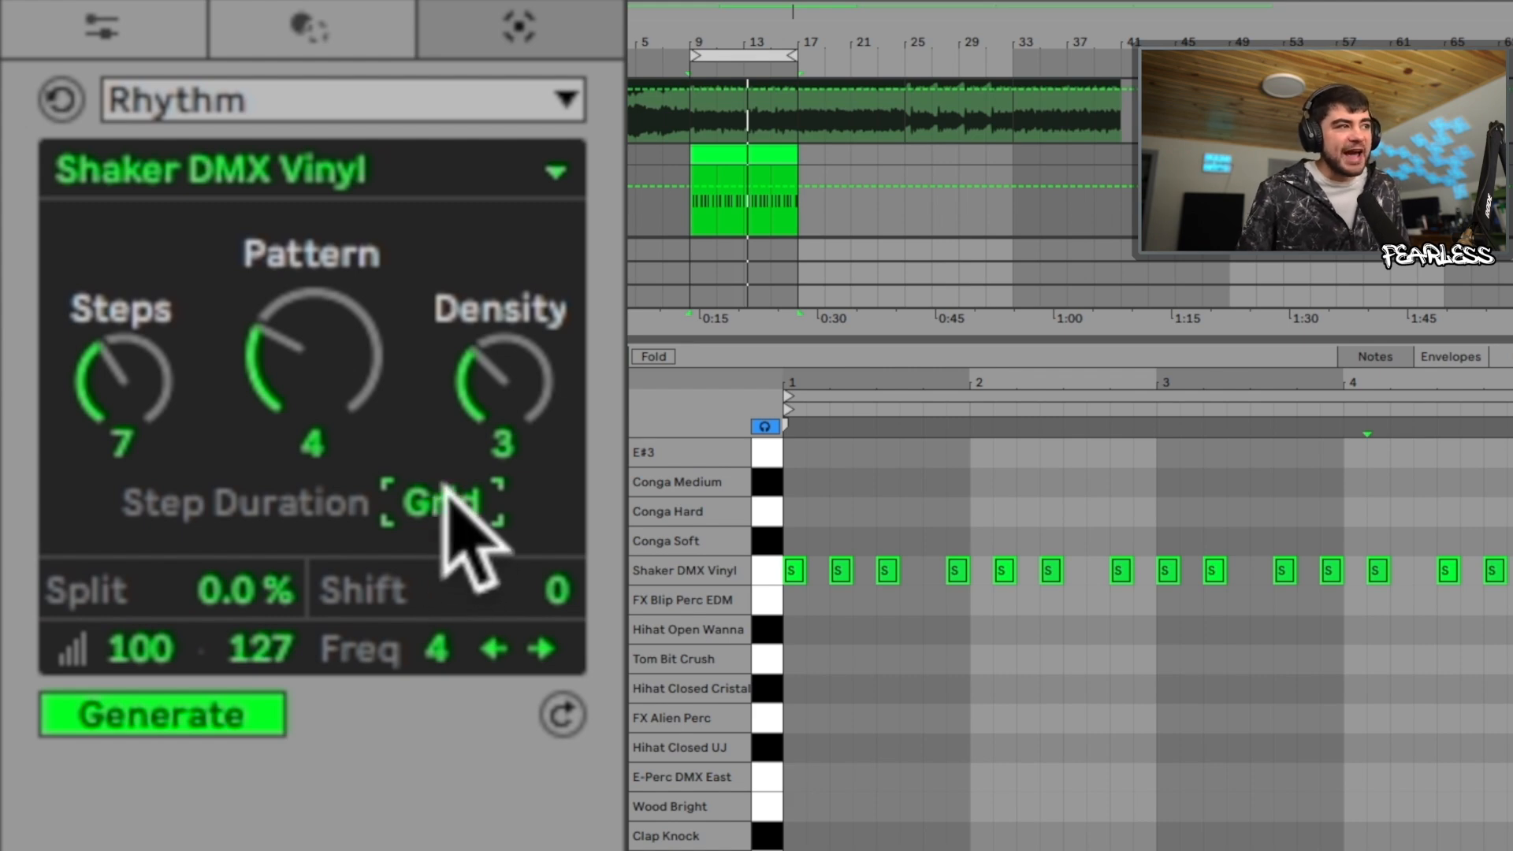
drag(477, 496, 477, 508)
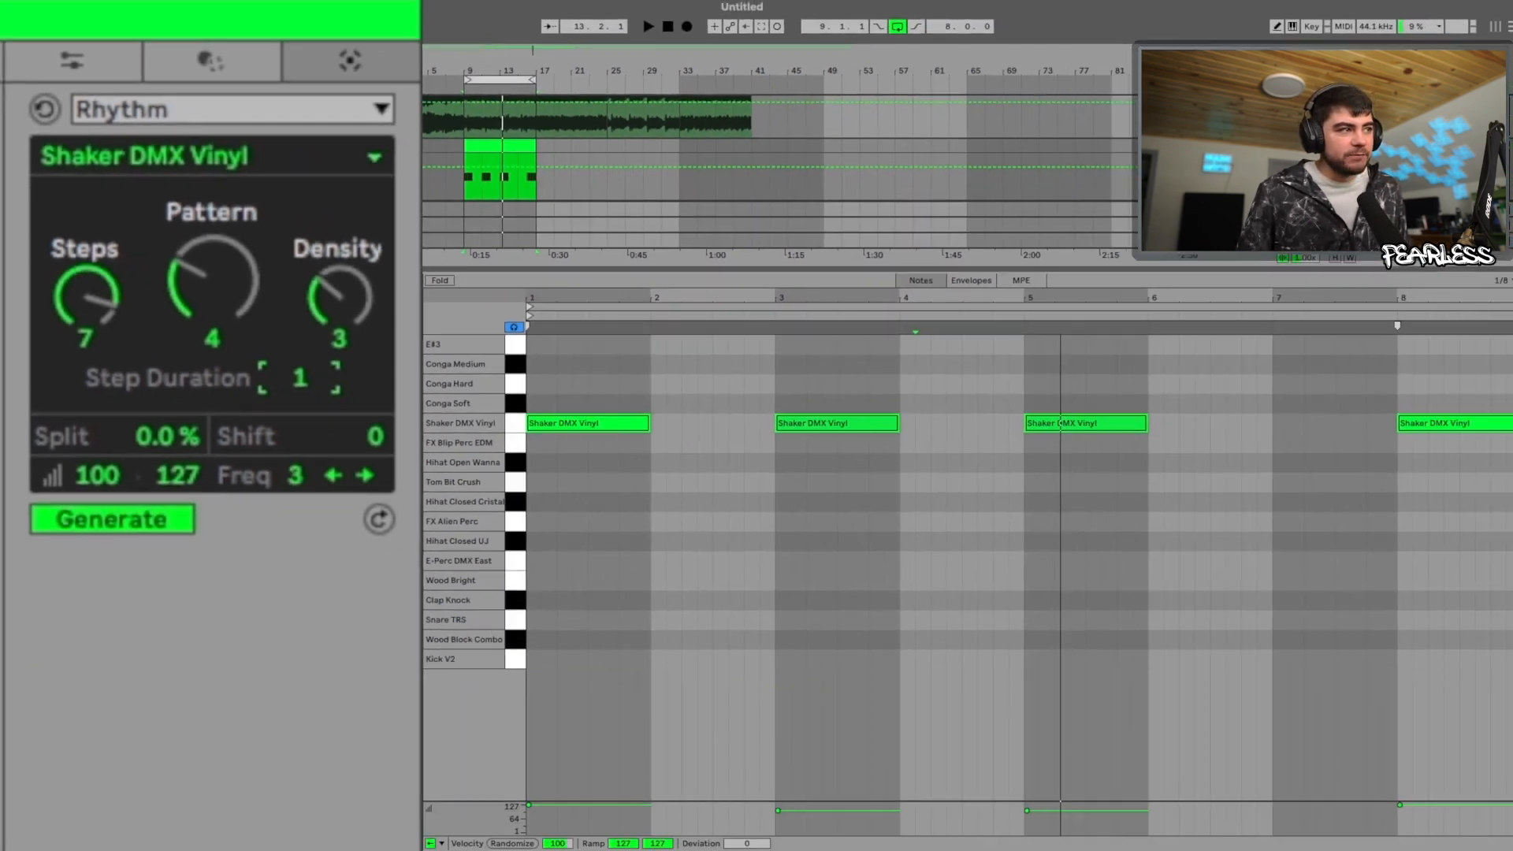
drag(298, 378, 299, 426)
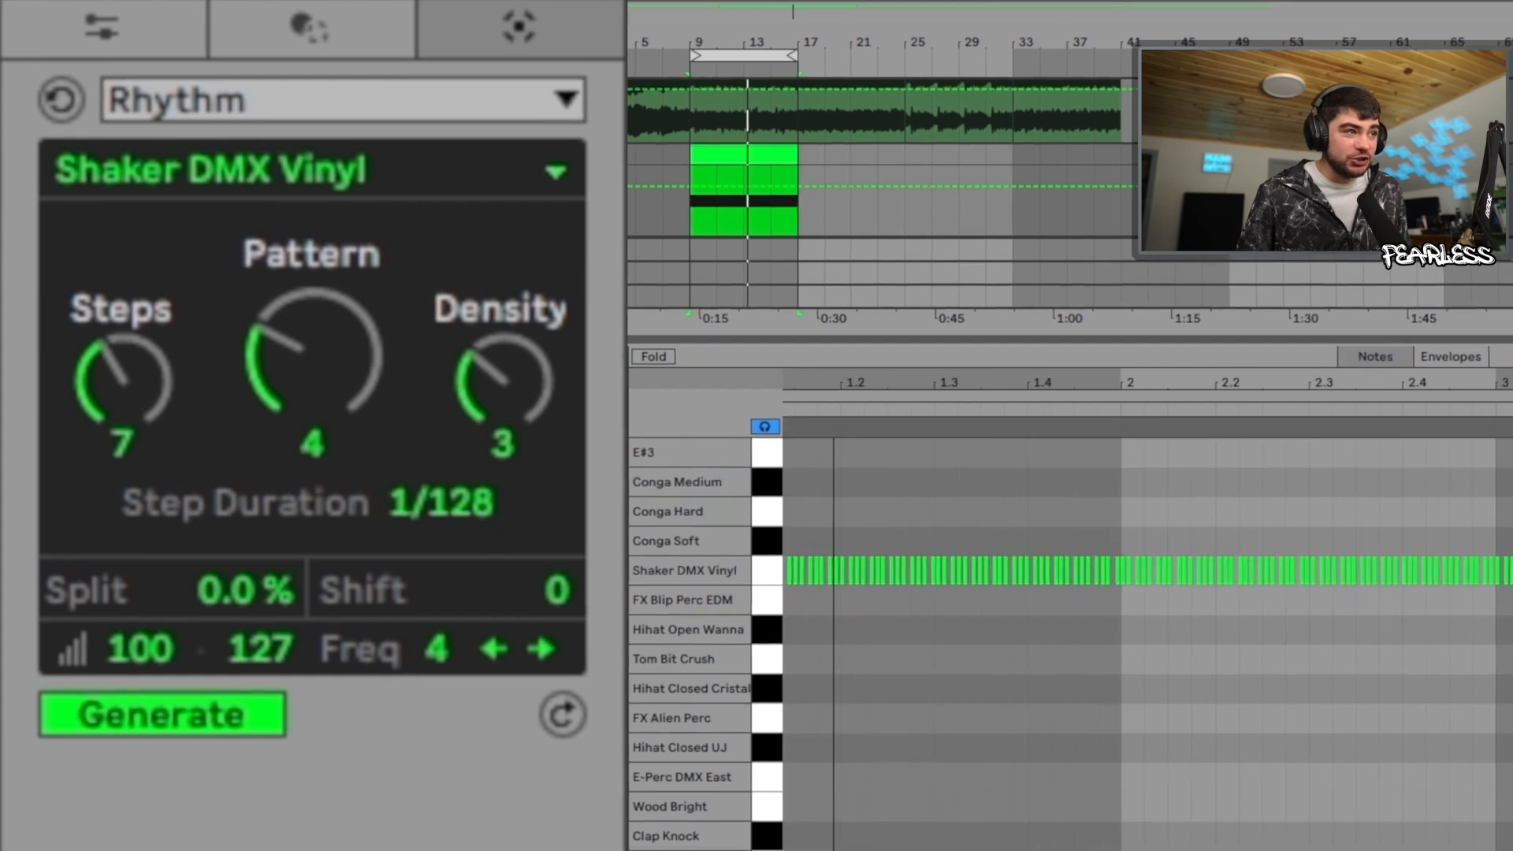
drag(468, 495, 468, 470)
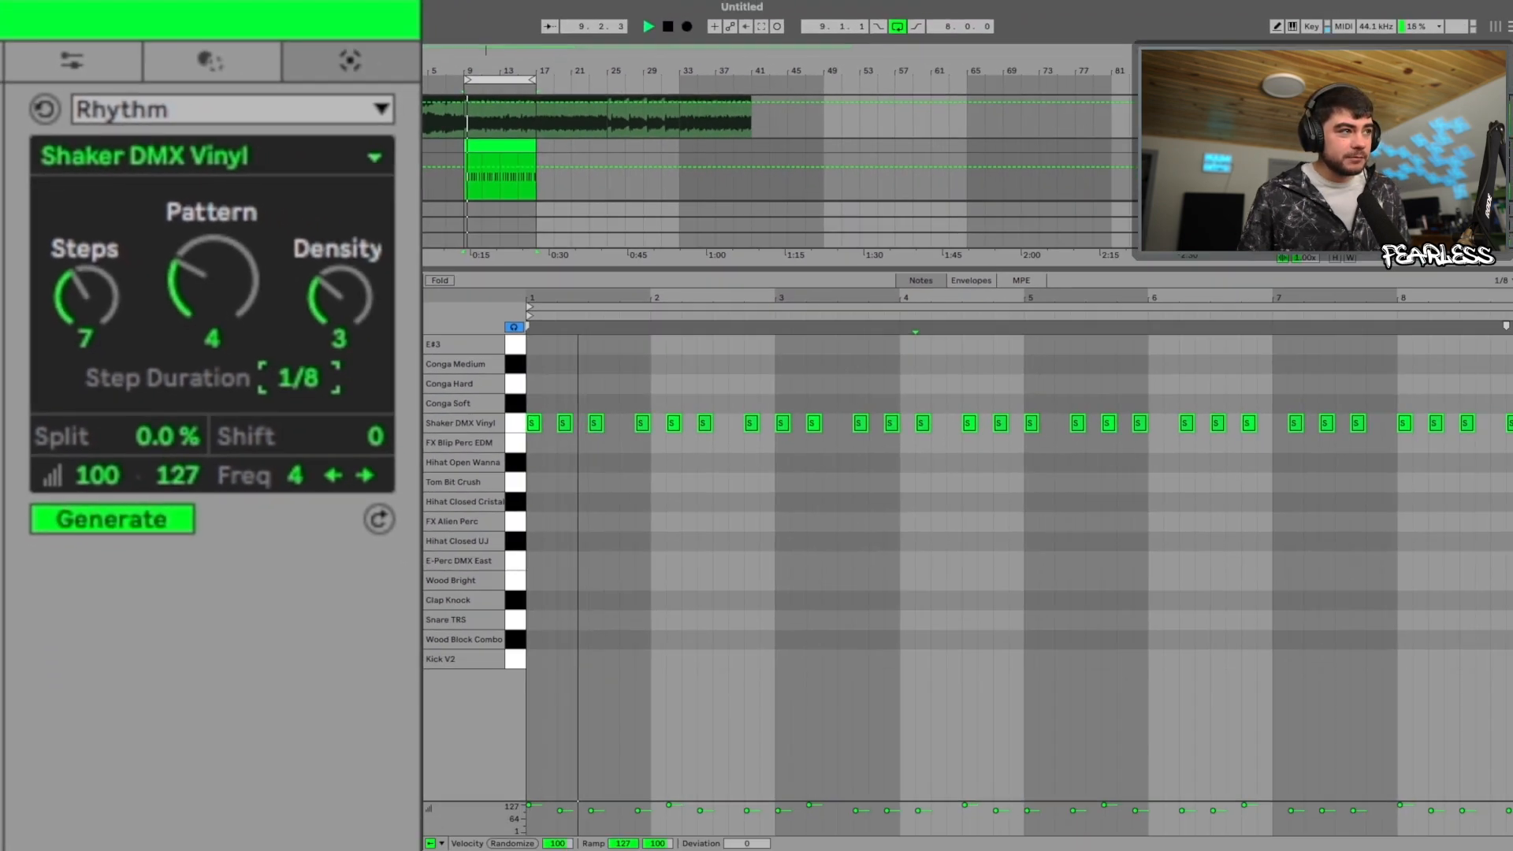
drag(299, 379, 299, 391)
Set the rhythm's pattern to 8 and switch its drum sound to Conga Soft
drag(234, 266, 234, 251)
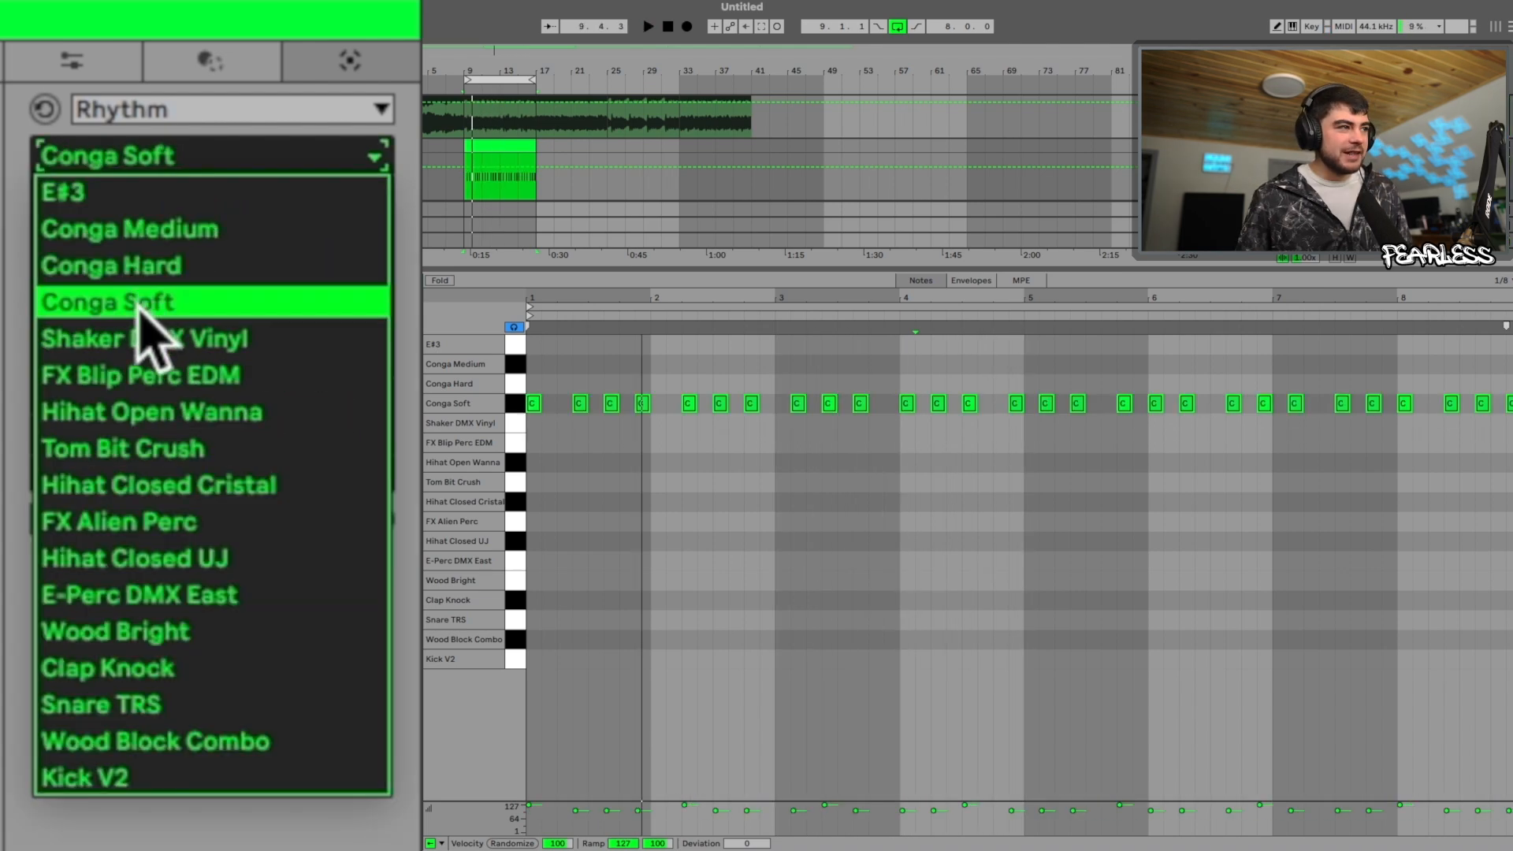
click(139, 304)
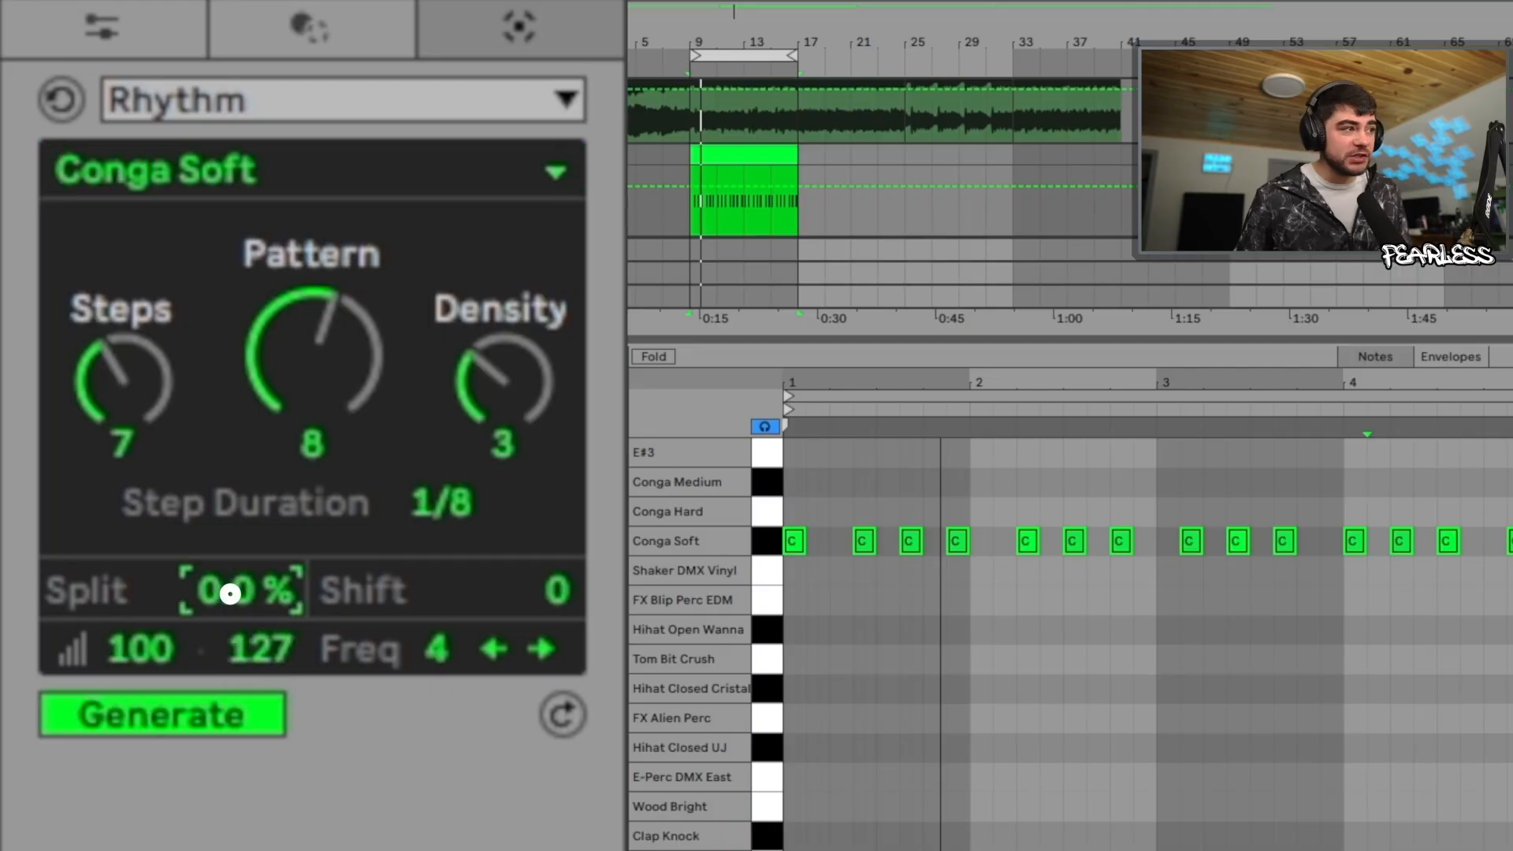
Try a higher Split amount on the Conga Soft rhythm and set its Shift to 4
drag(226, 595, 229, 501)
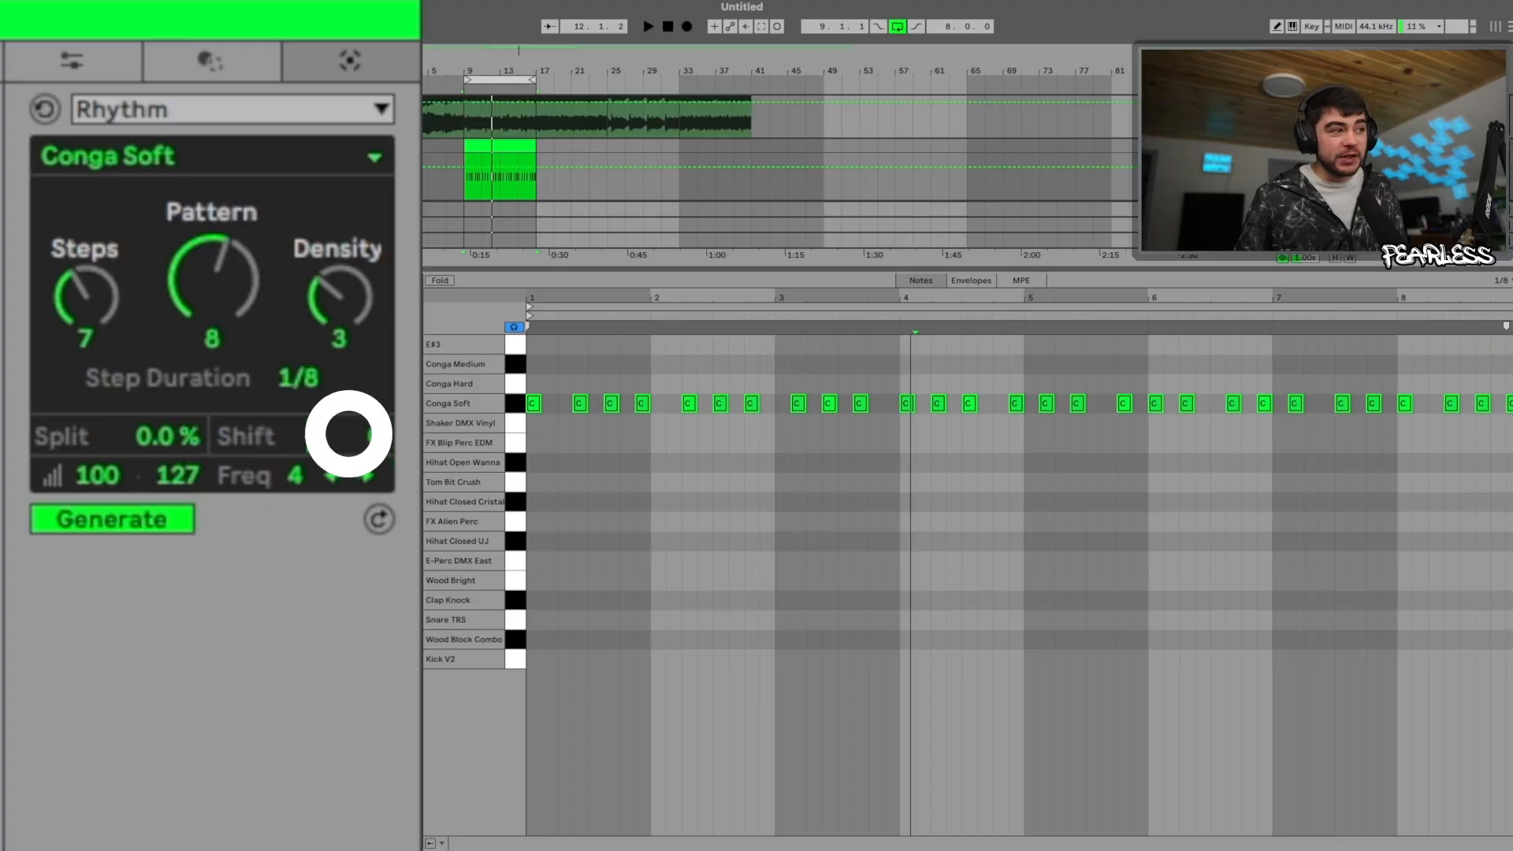
drag(348, 436, 349, 426)
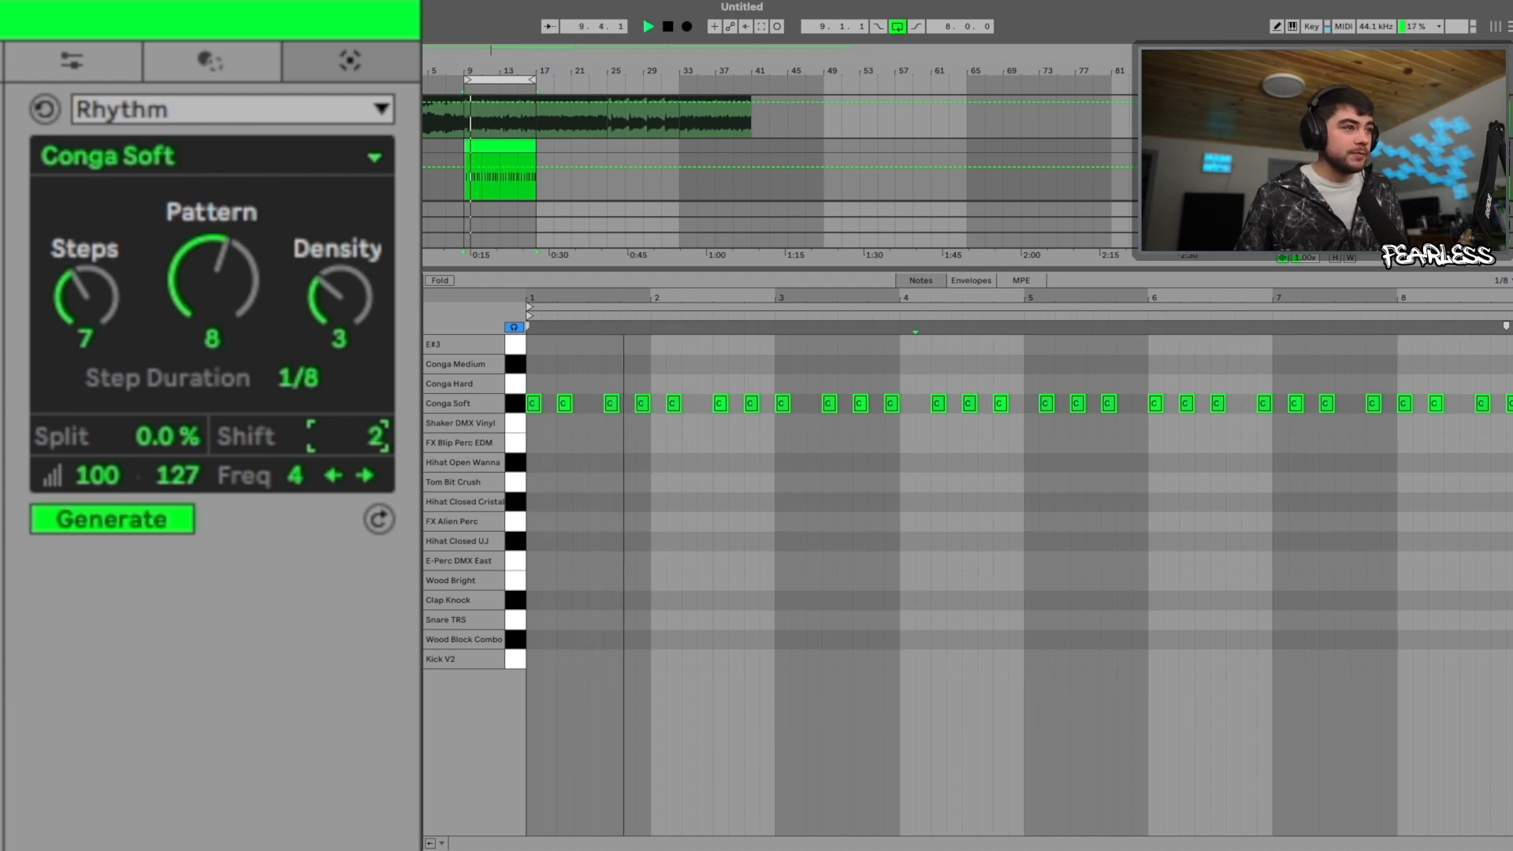
drag(349, 436, 348, 427)
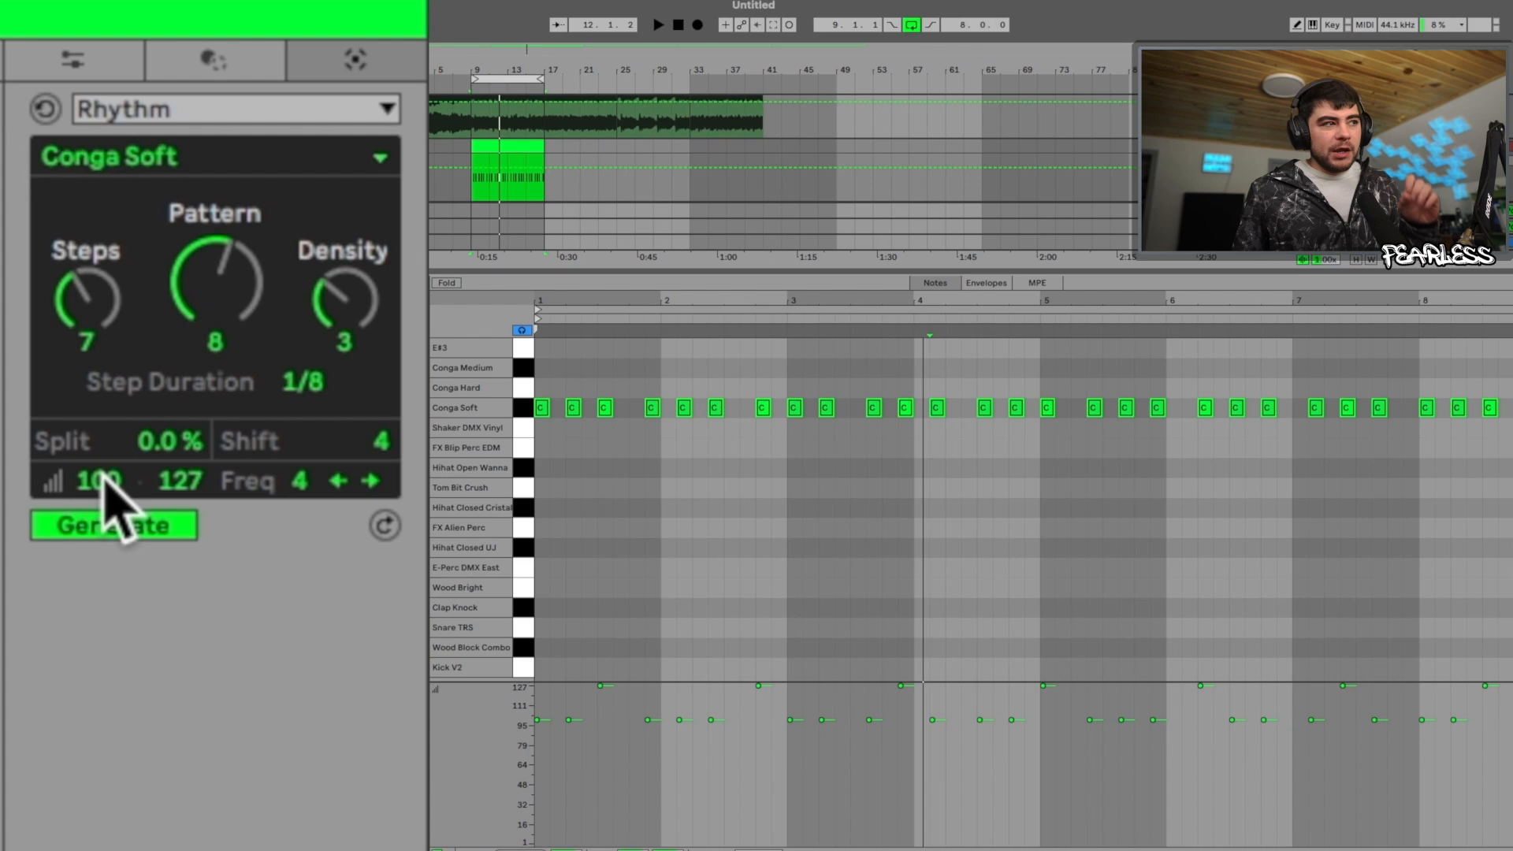
Set the rhythm's base velocity to 97 and accent velocity to 125, and adjust its note density
drag(99, 476, 98, 482)
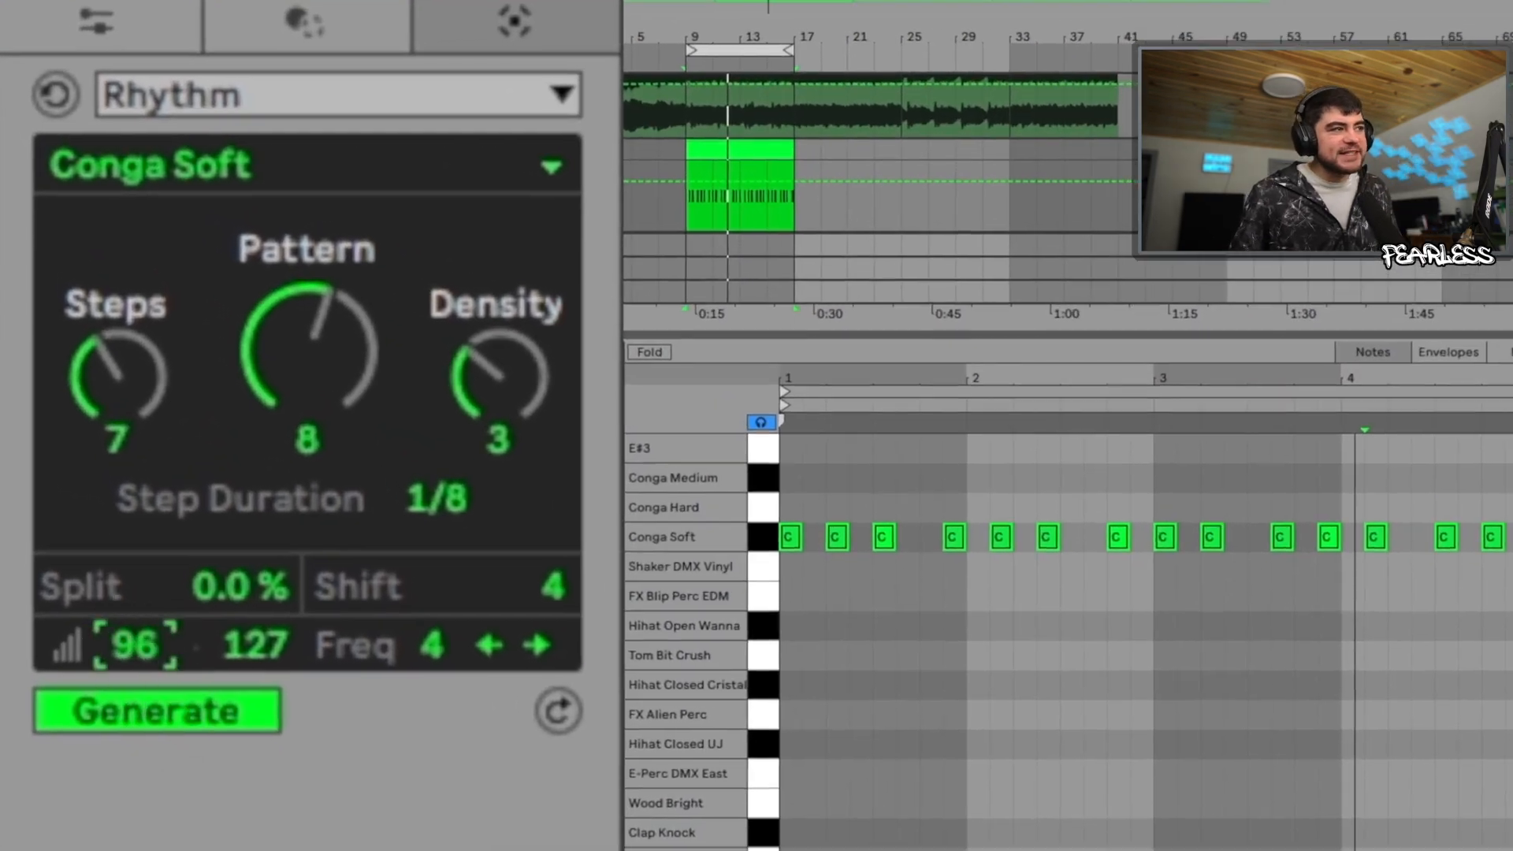
mouse_move(135, 646)
mouse_down()
mouse_move(135, 665)
mouse_move(136, 645)
mouse_up()
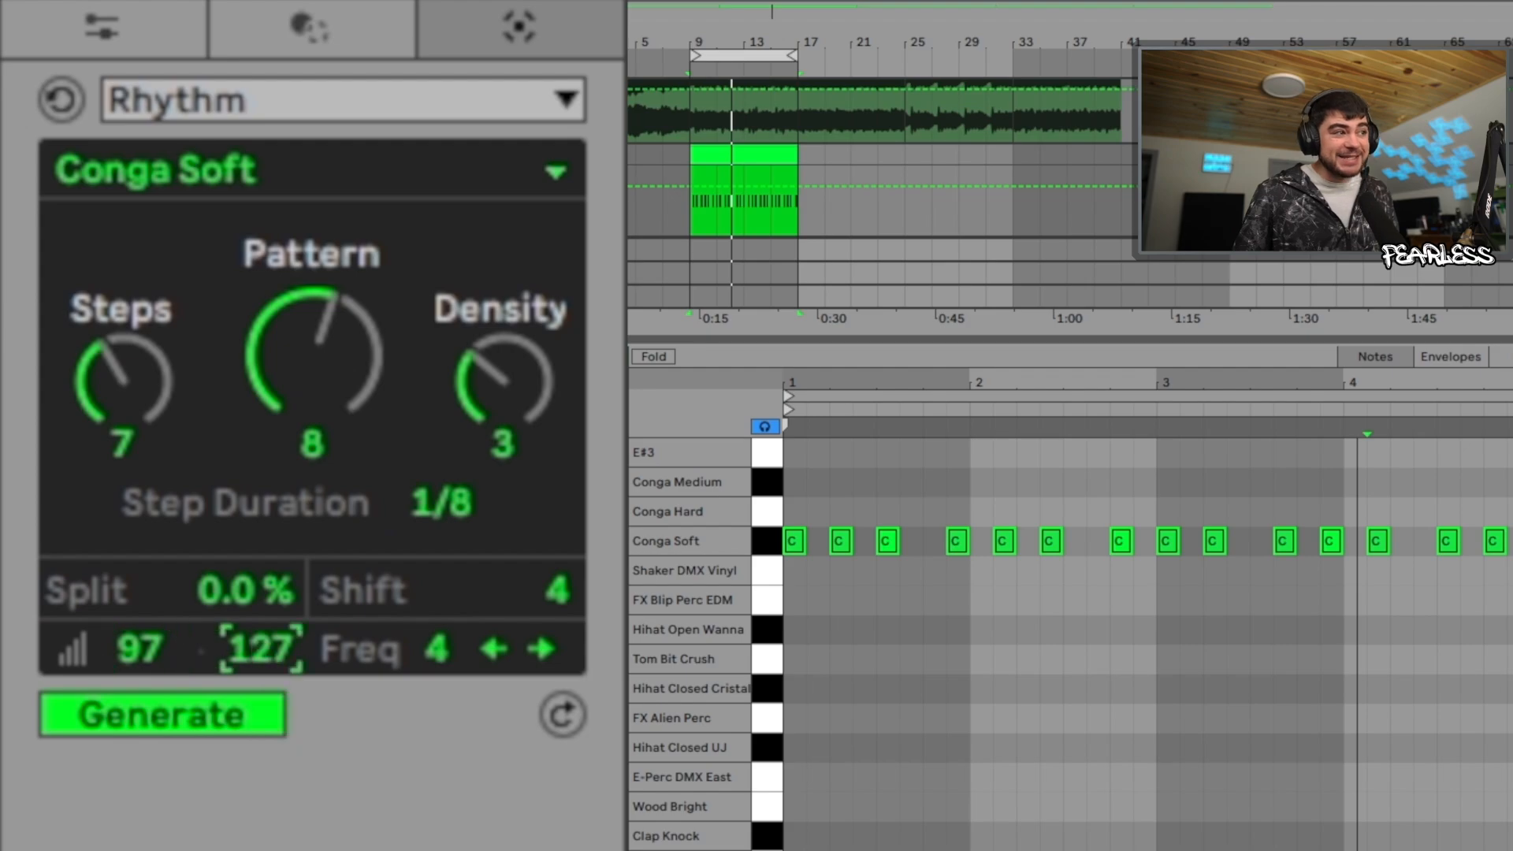
drag(261, 648, 261, 654)
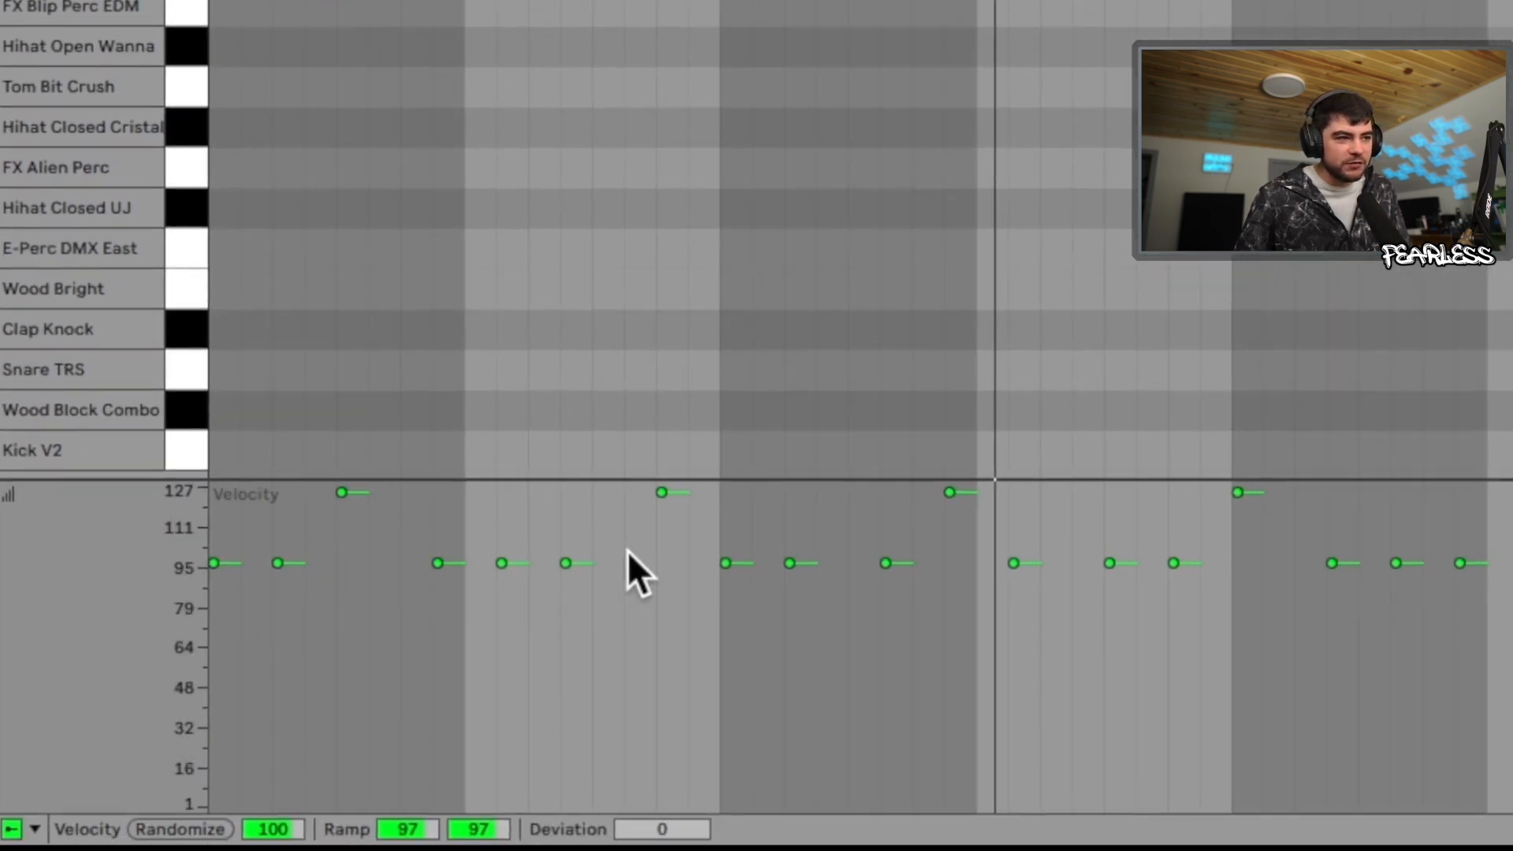
mouse_move(726, 563)
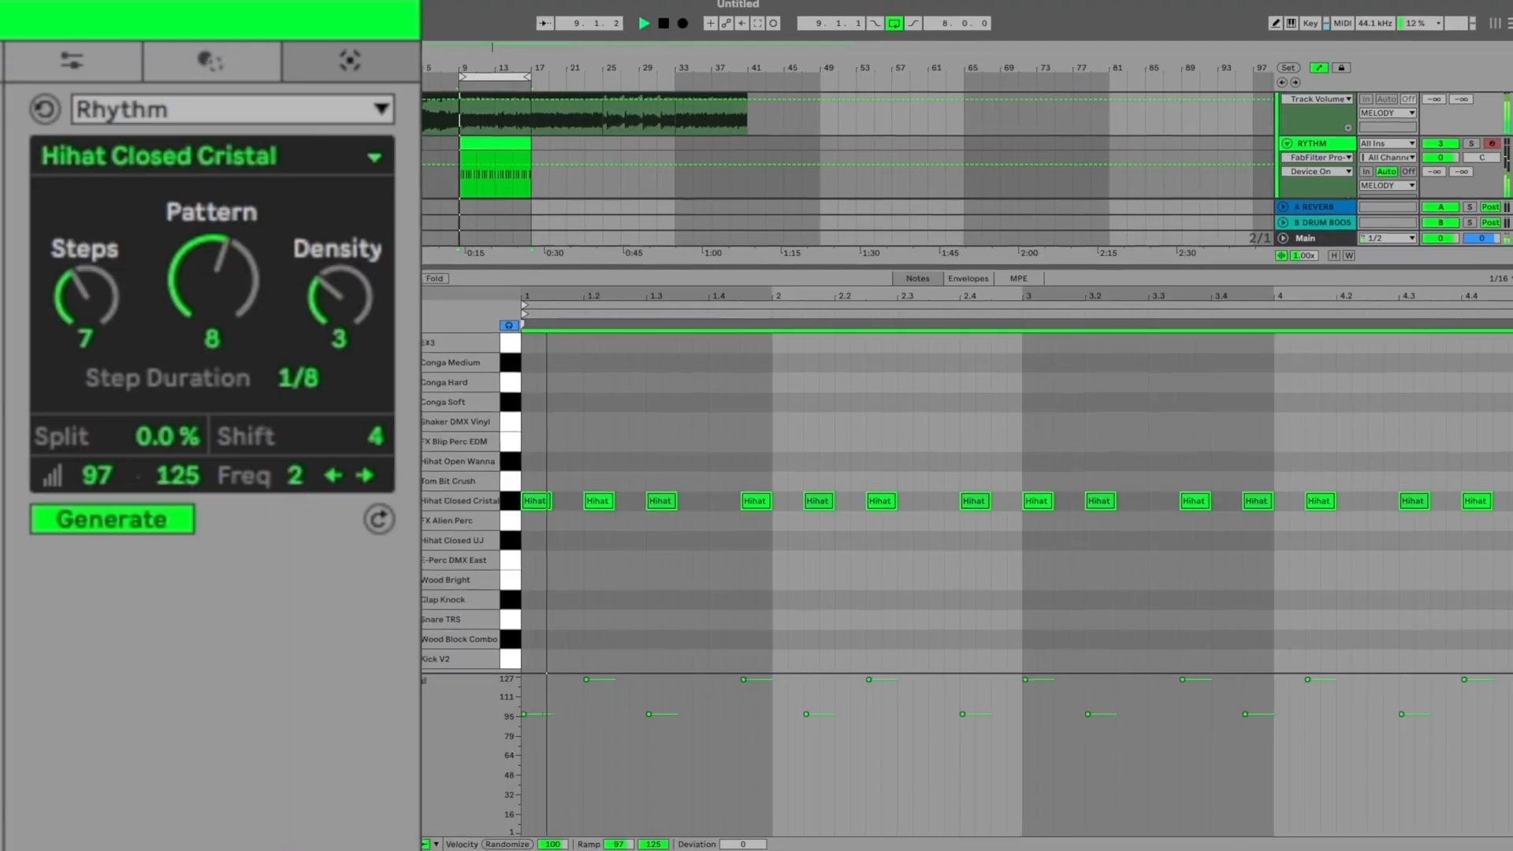
drag(313, 303, 314, 277)
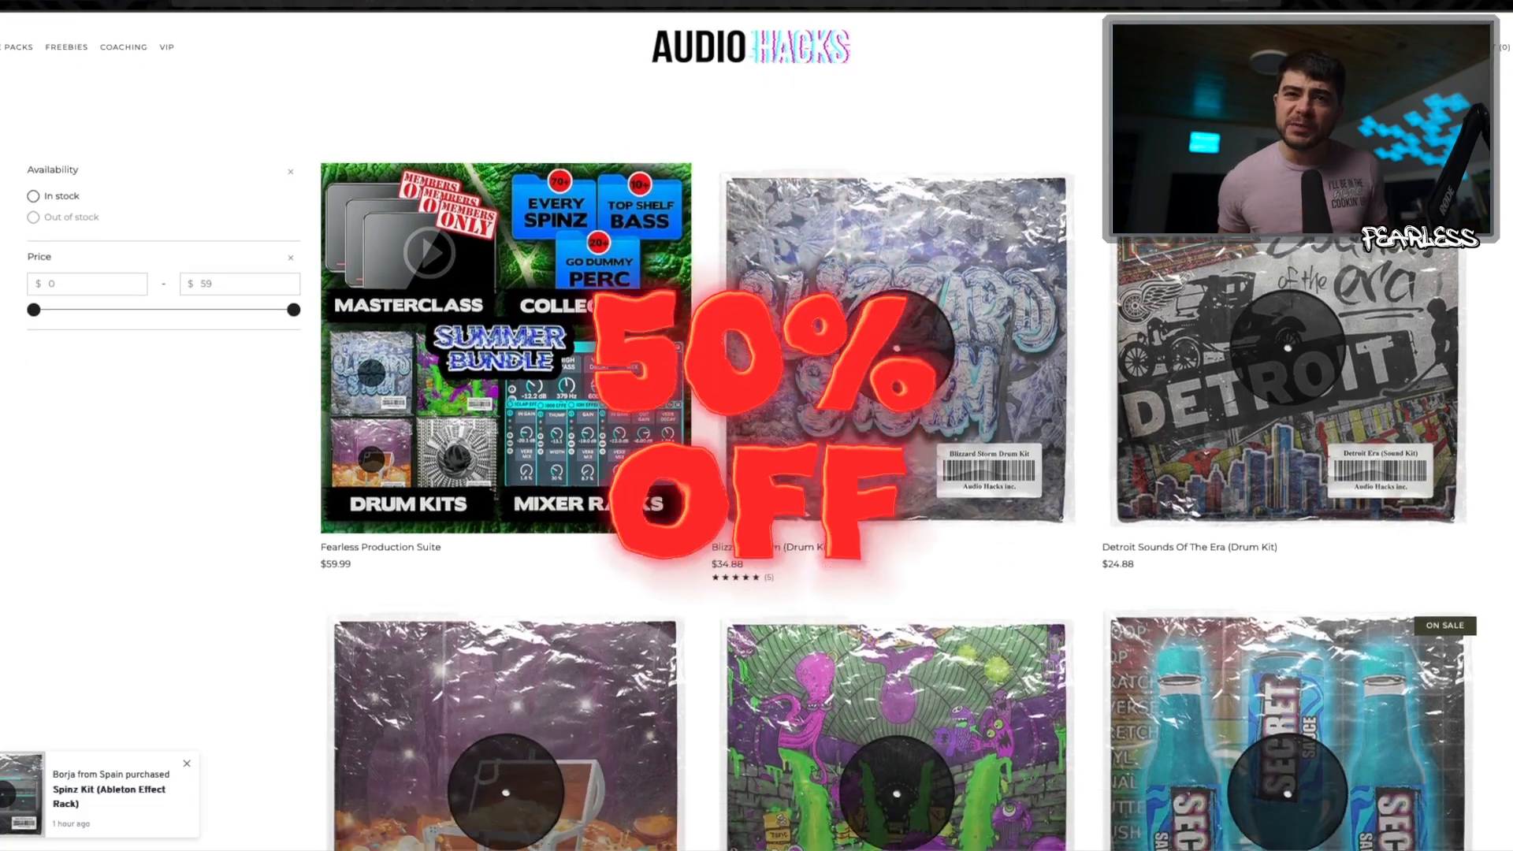
scroll(890, 426, down, 6)
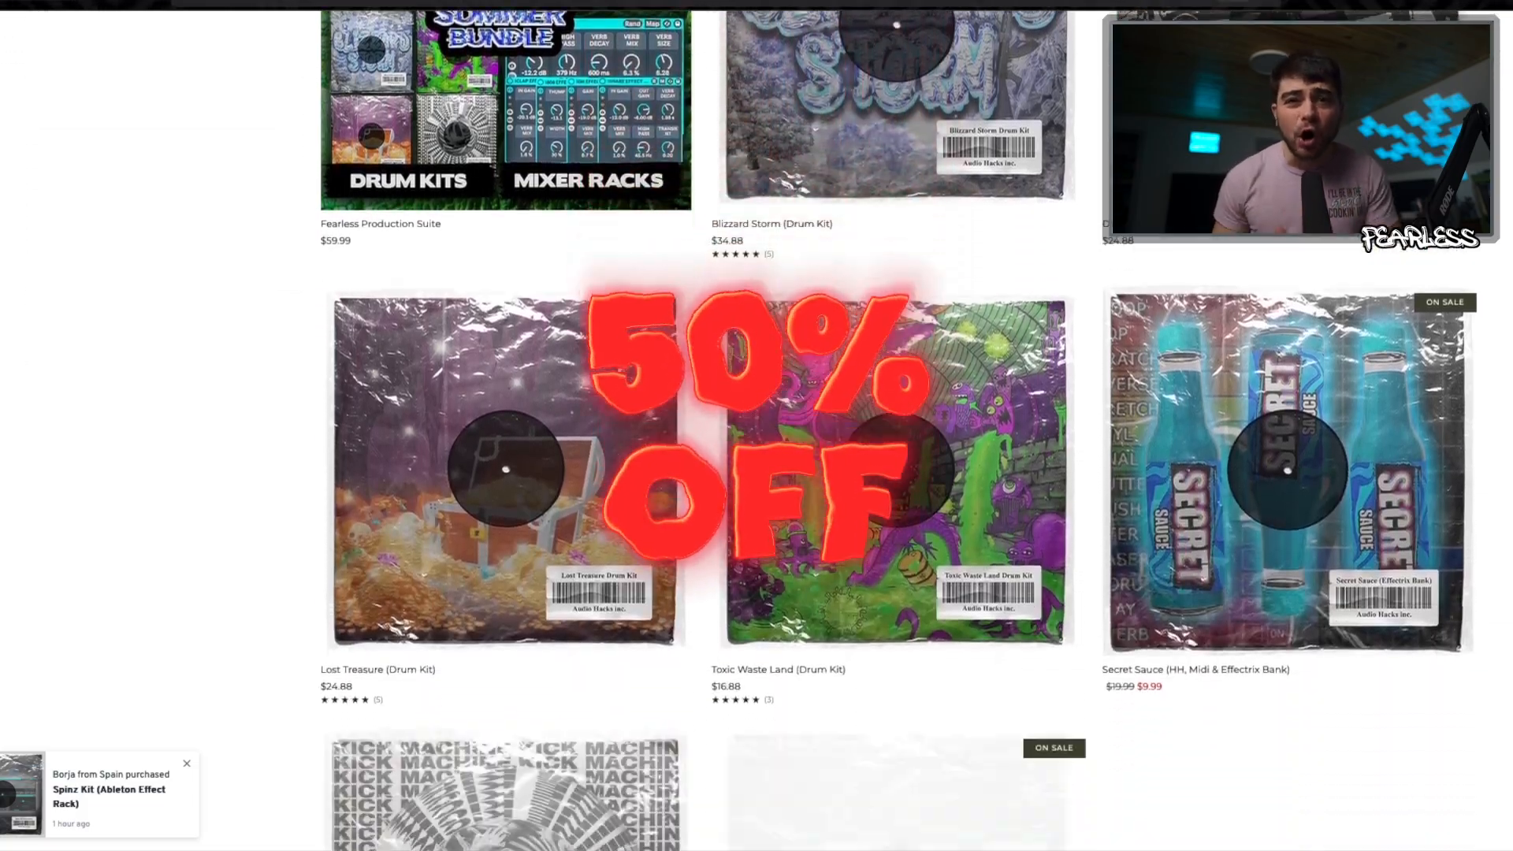
scroll(890, 426, down, 10)
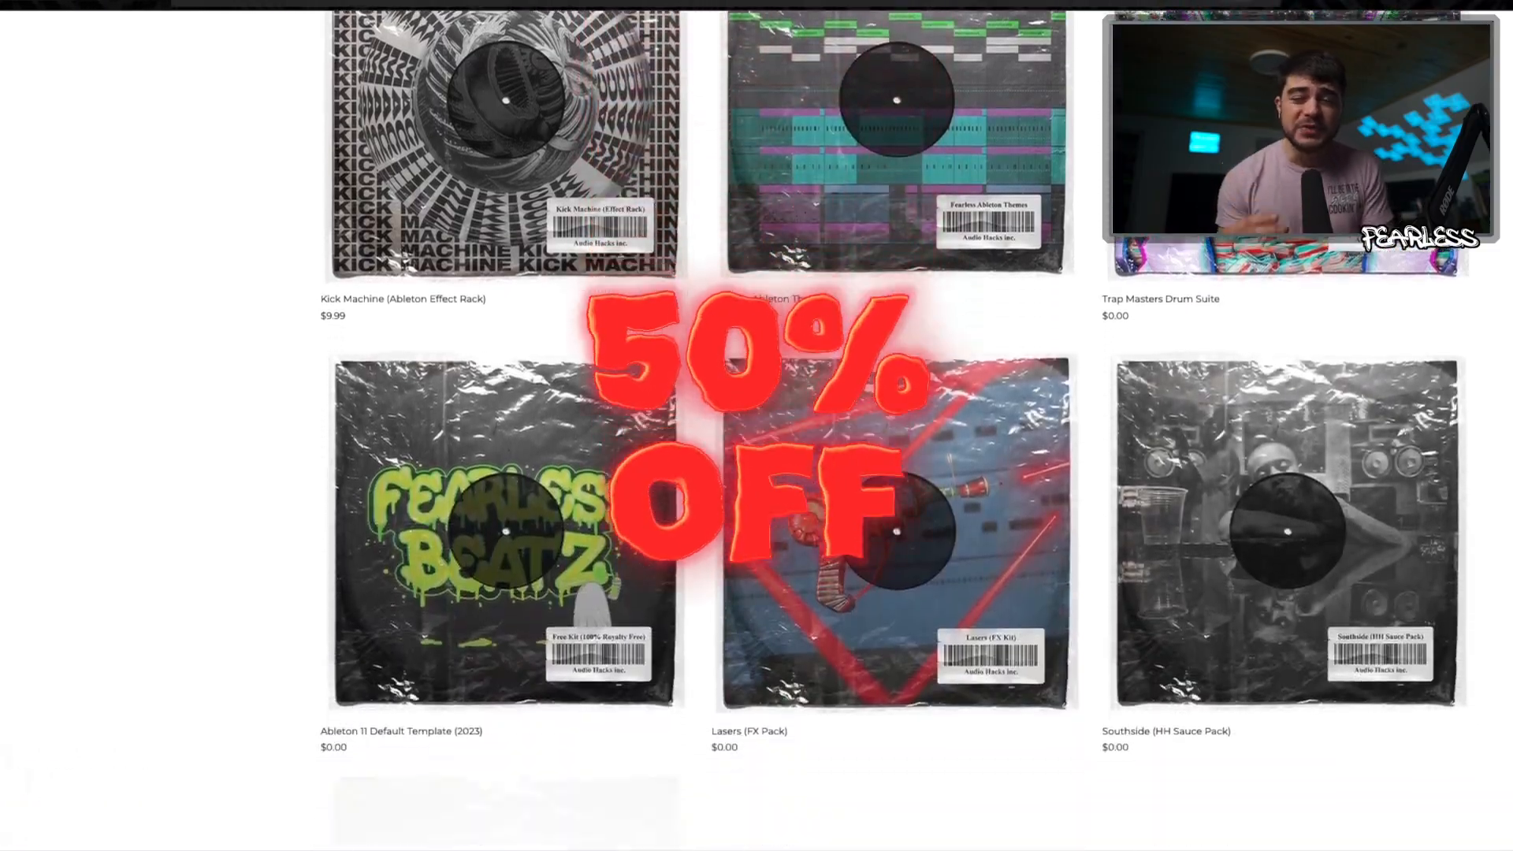
scroll(890, 425, down, 5)
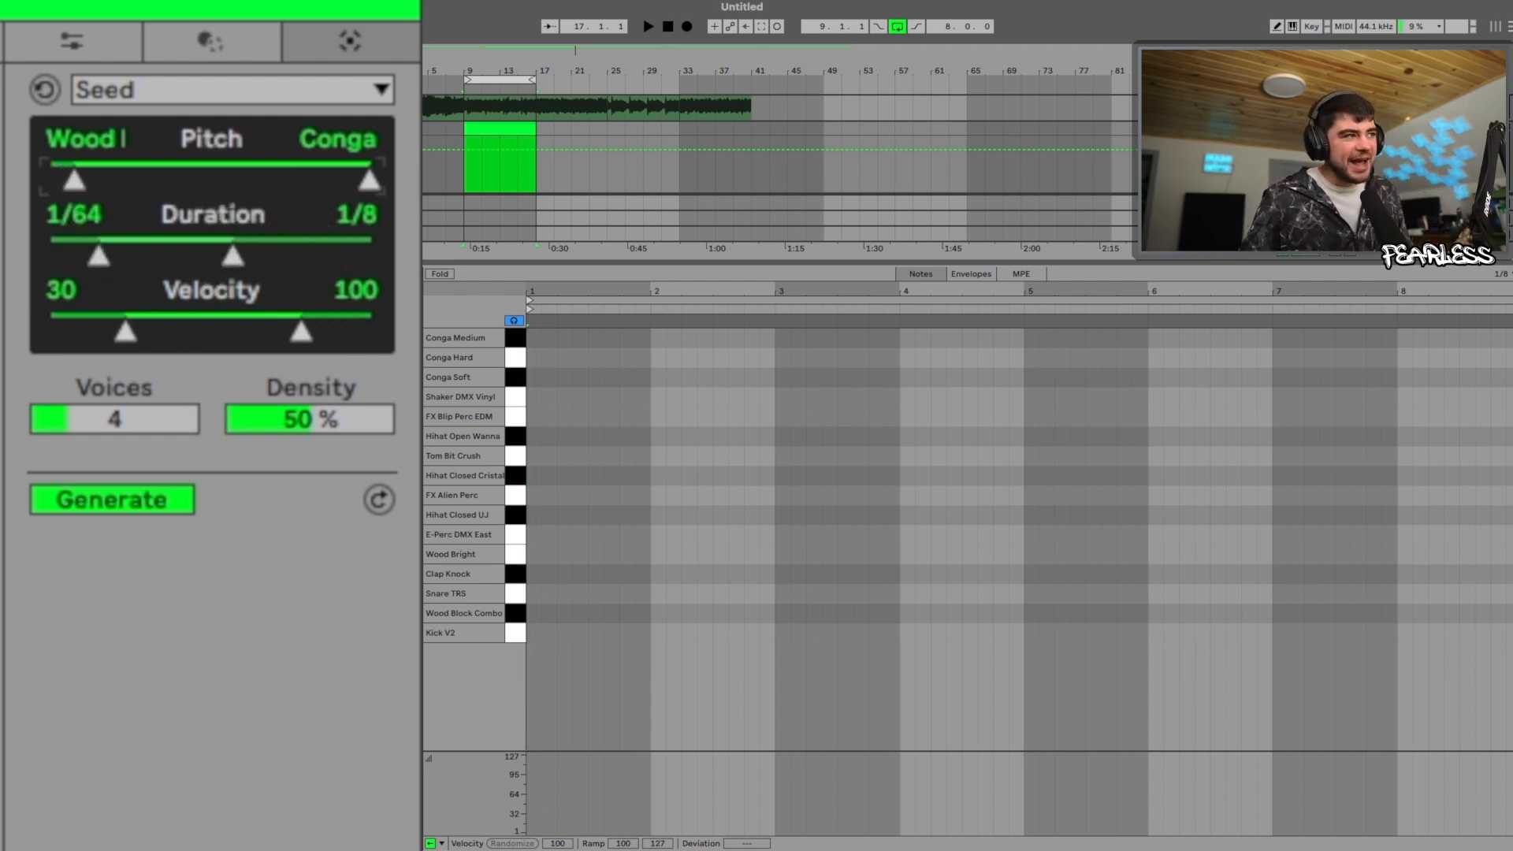
Narrow the Seed generator's pitch range to Wood Bright only
drag(74, 180, 179, 181)
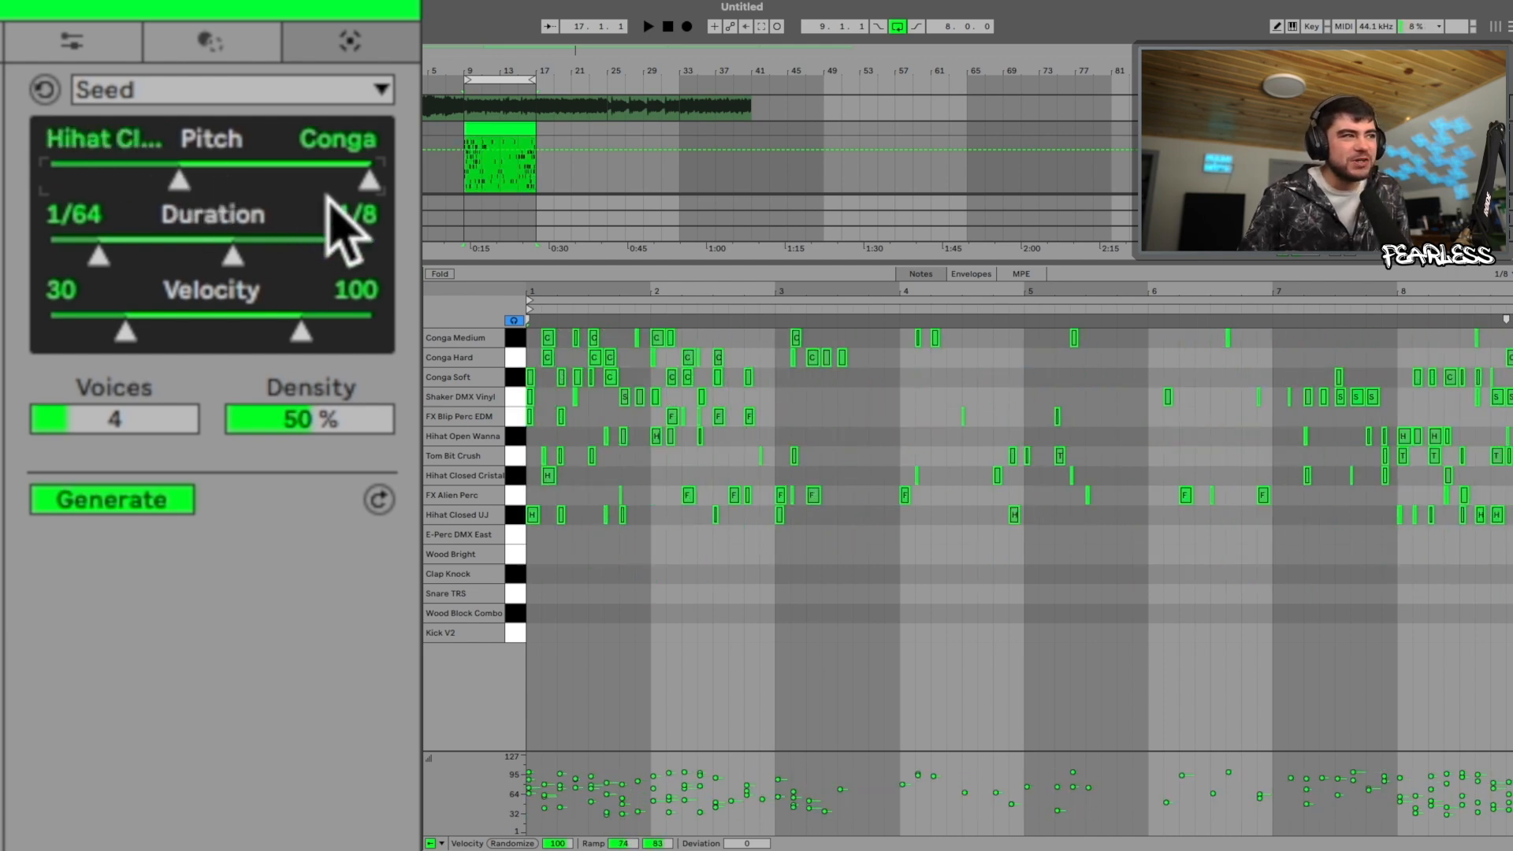
drag(364, 186, 138, 181)
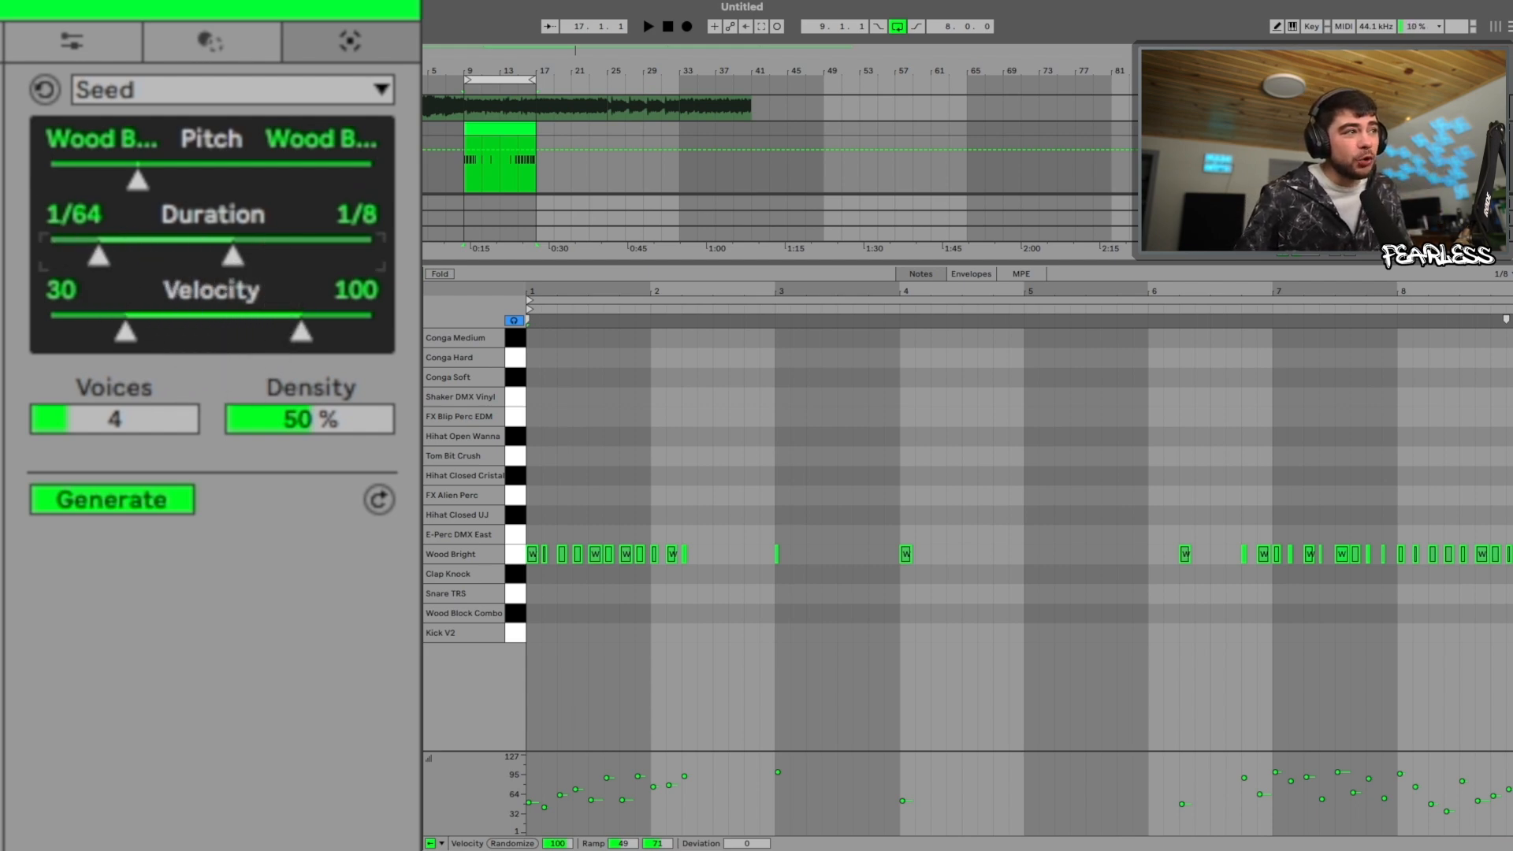
Set the Seed generator's duration range to 1/8–1/2 and its velocity range to 64–108
drag(98, 254, 314, 254)
drag(126, 331, 189, 331)
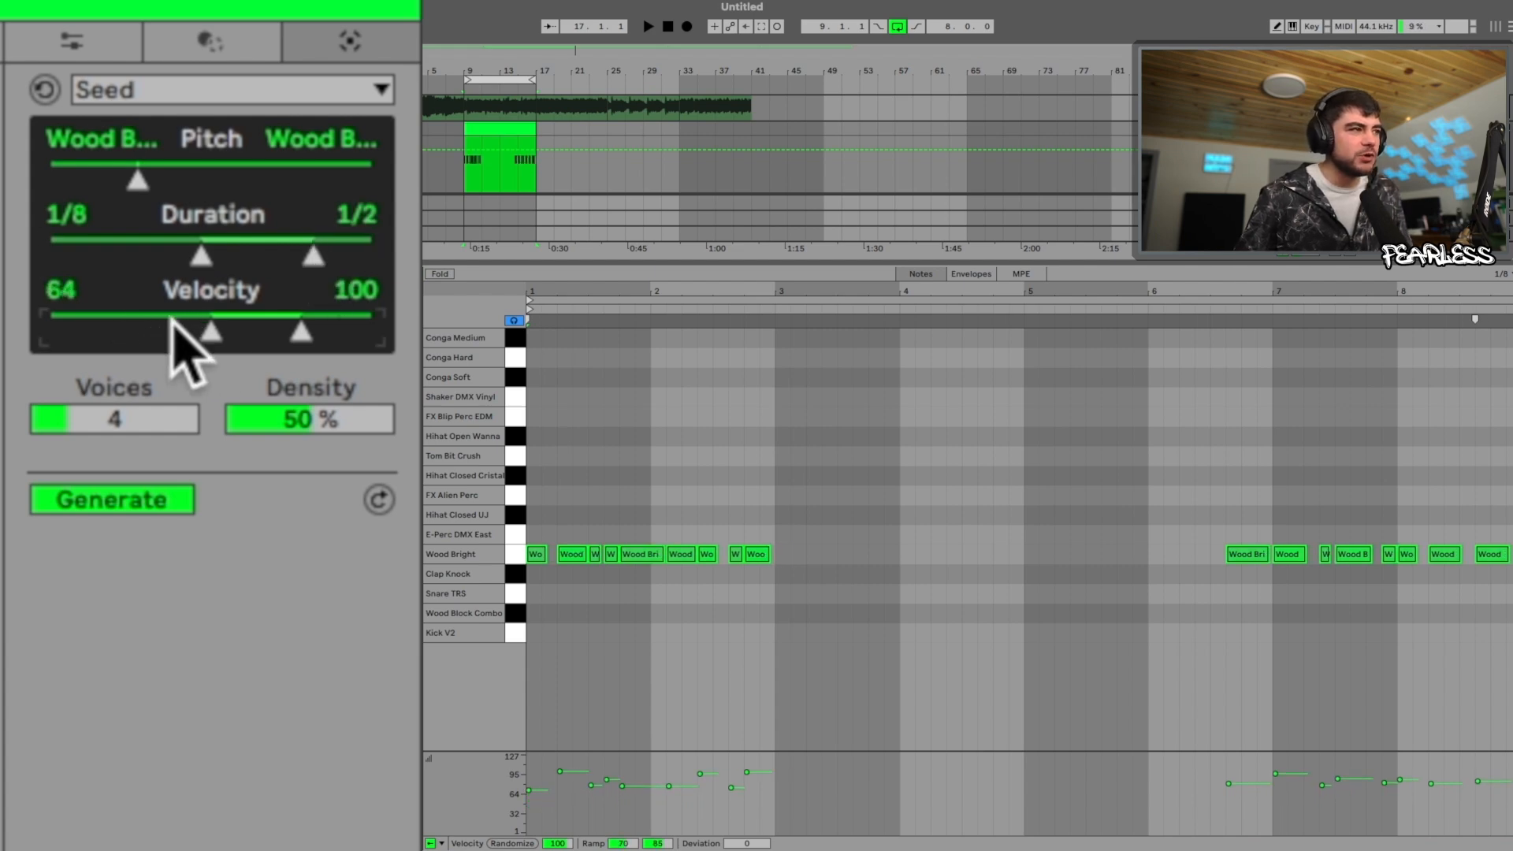
drag(301, 332, 320, 331)
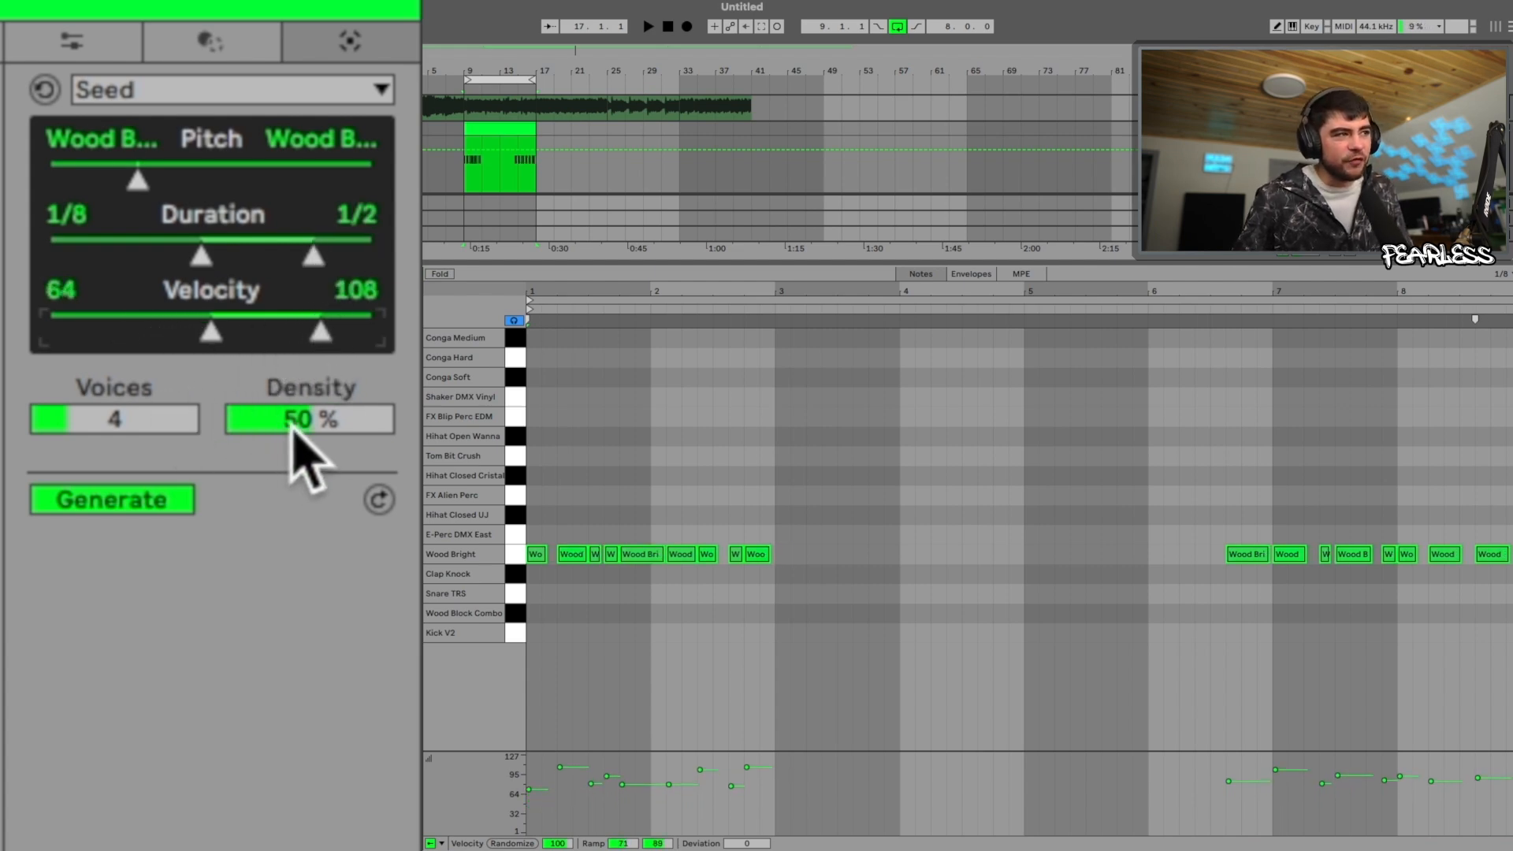
Raise the Seed density to 84 %, fine-tune it, and adjust the number of voices
click(324, 418)
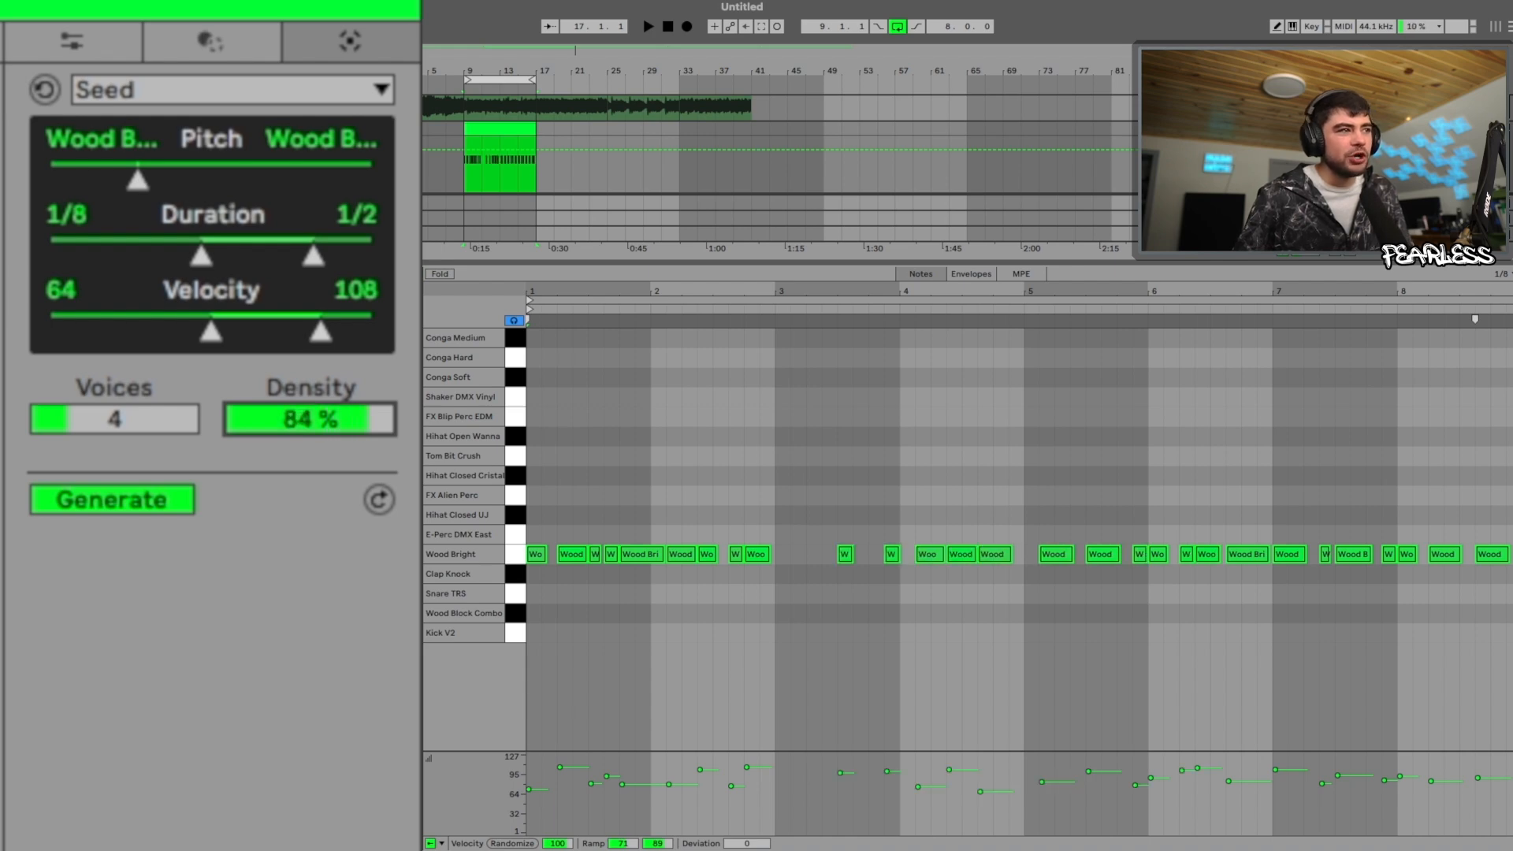
drag(324, 418, 324, 434)
click(115, 420)
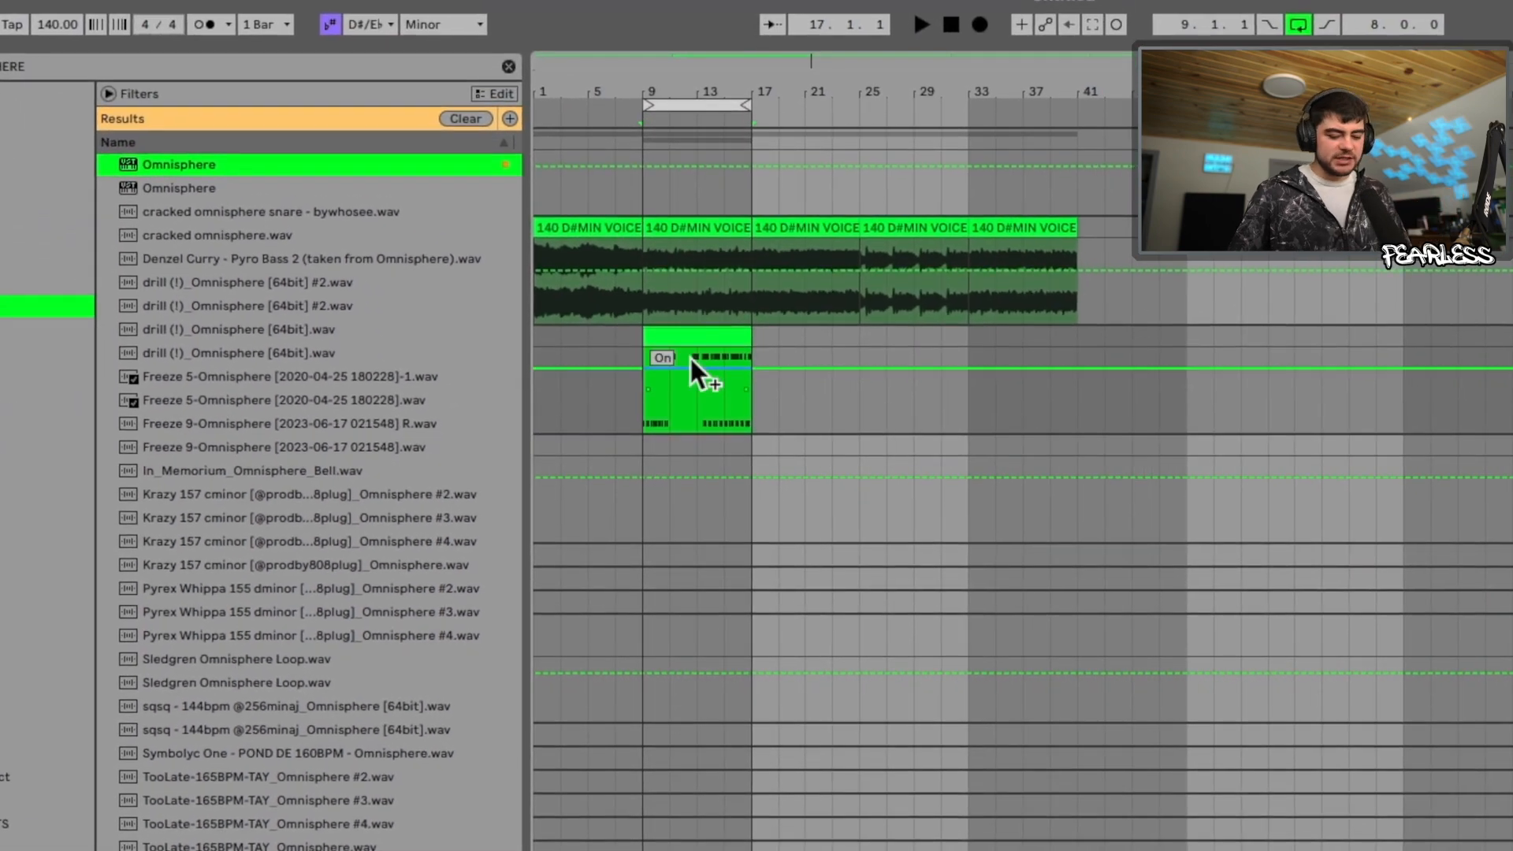
Delete the percussion clip and create an empty MIDI clip spanning bars 9 to 17 on the track below
key(Delete)
drag(747, 447, 641, 453)
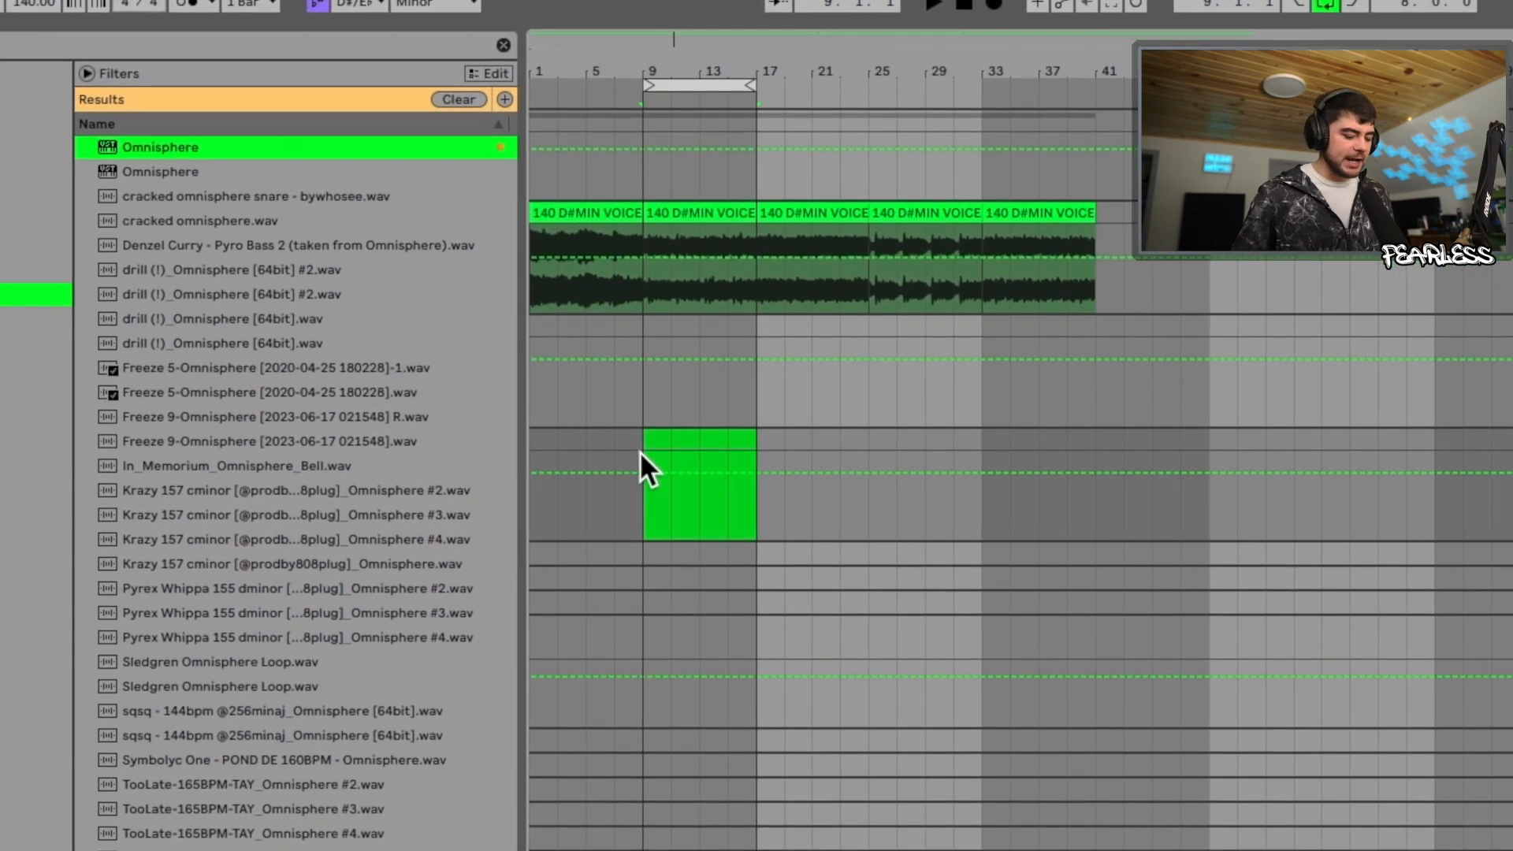
key(ctrl+shift+m)
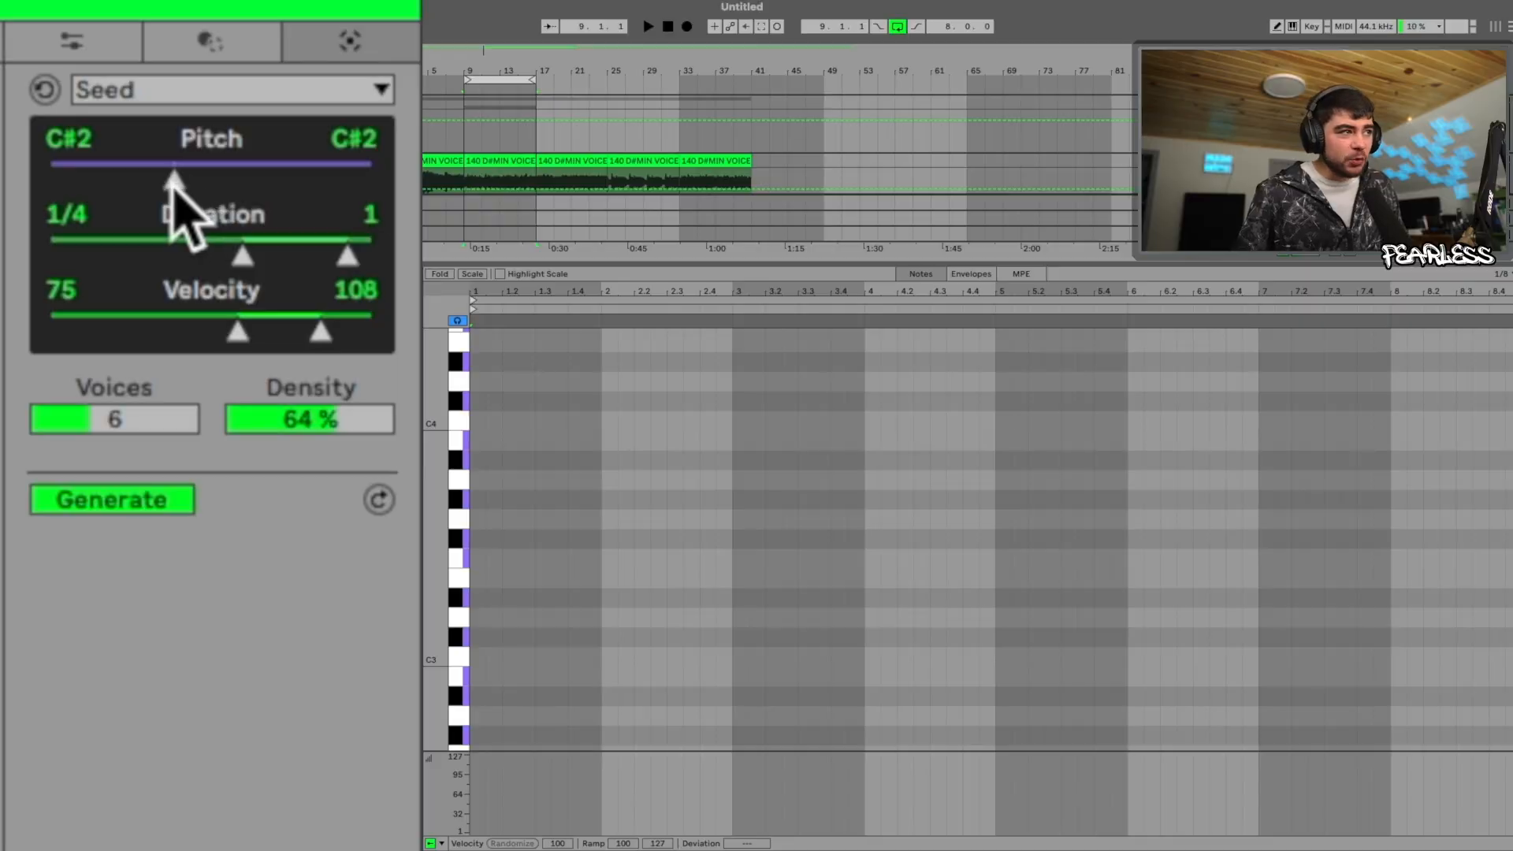
Set the Seed generator's ranges to pitch F#2–D#5, duration 1/4–1 and velocity 52–98
drag(174, 181, 268, 182)
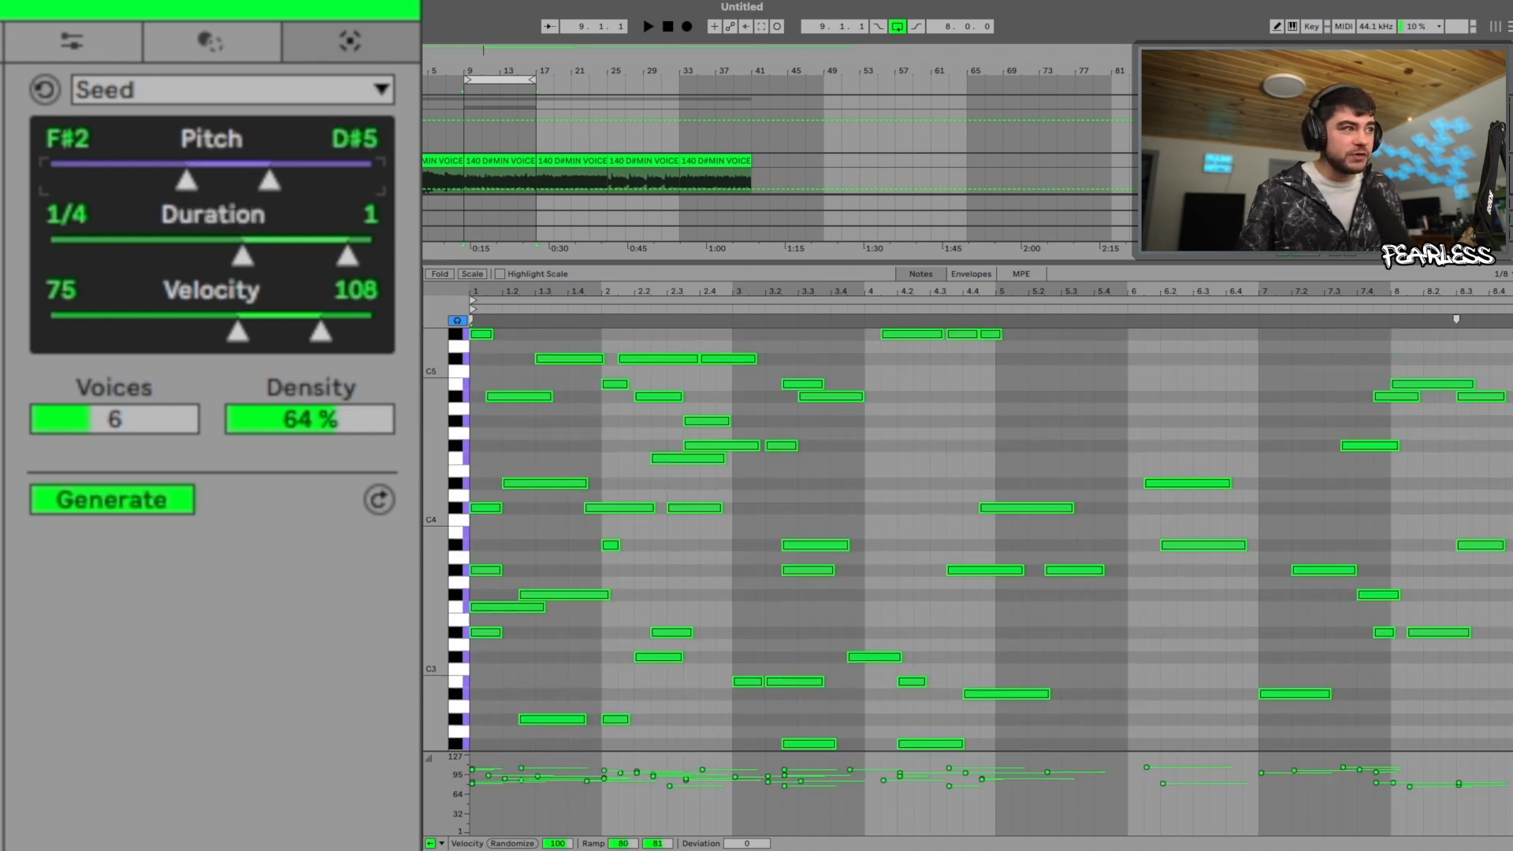
mouse_move(241, 256)
mouse_down()
mouse_move(224, 255)
mouse_move(245, 255)
mouse_up()
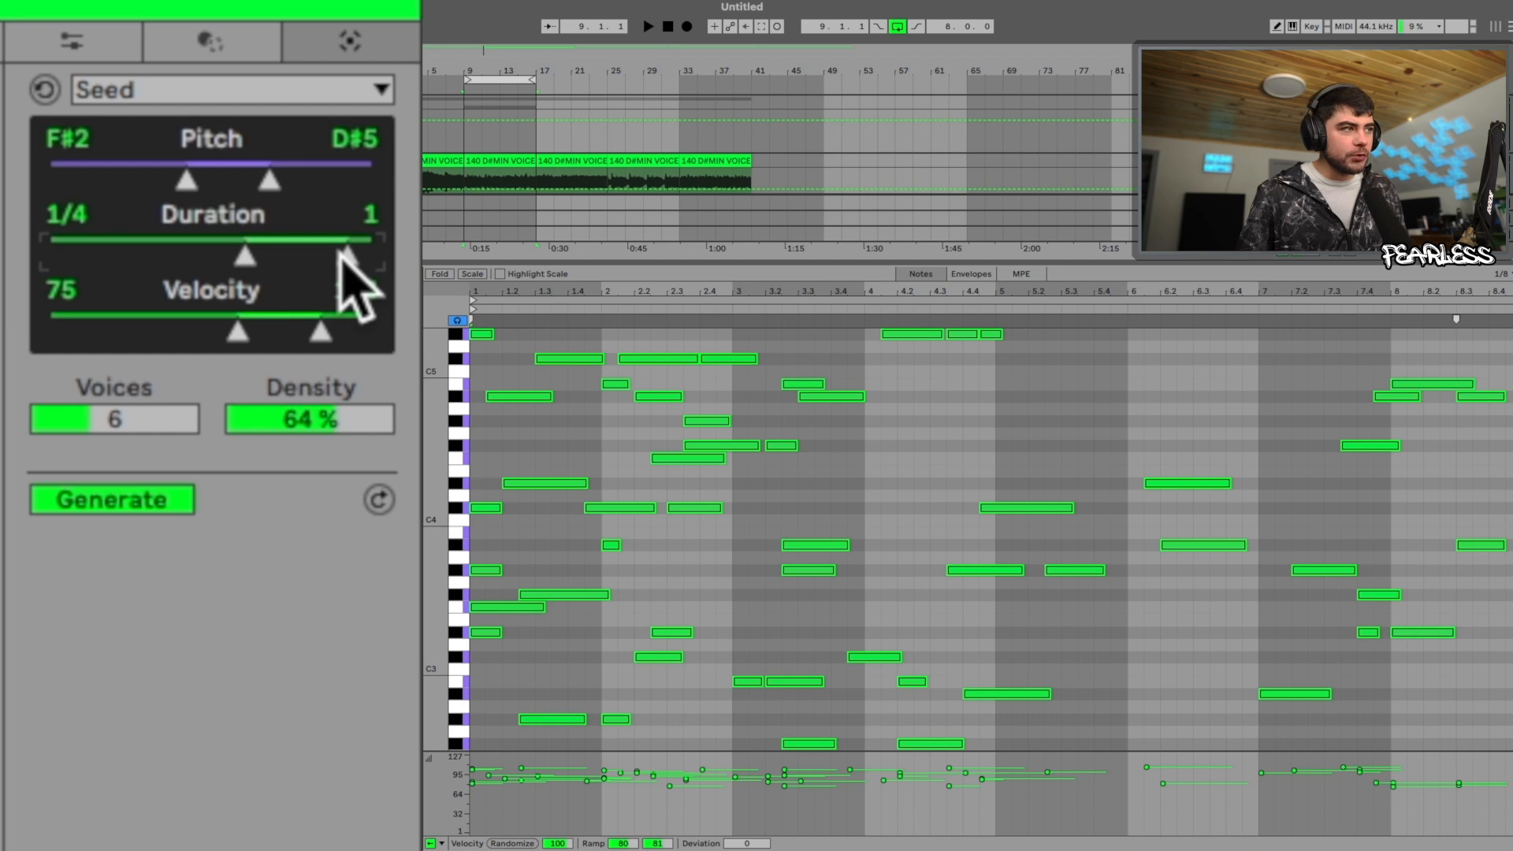
drag(347, 257, 362, 256)
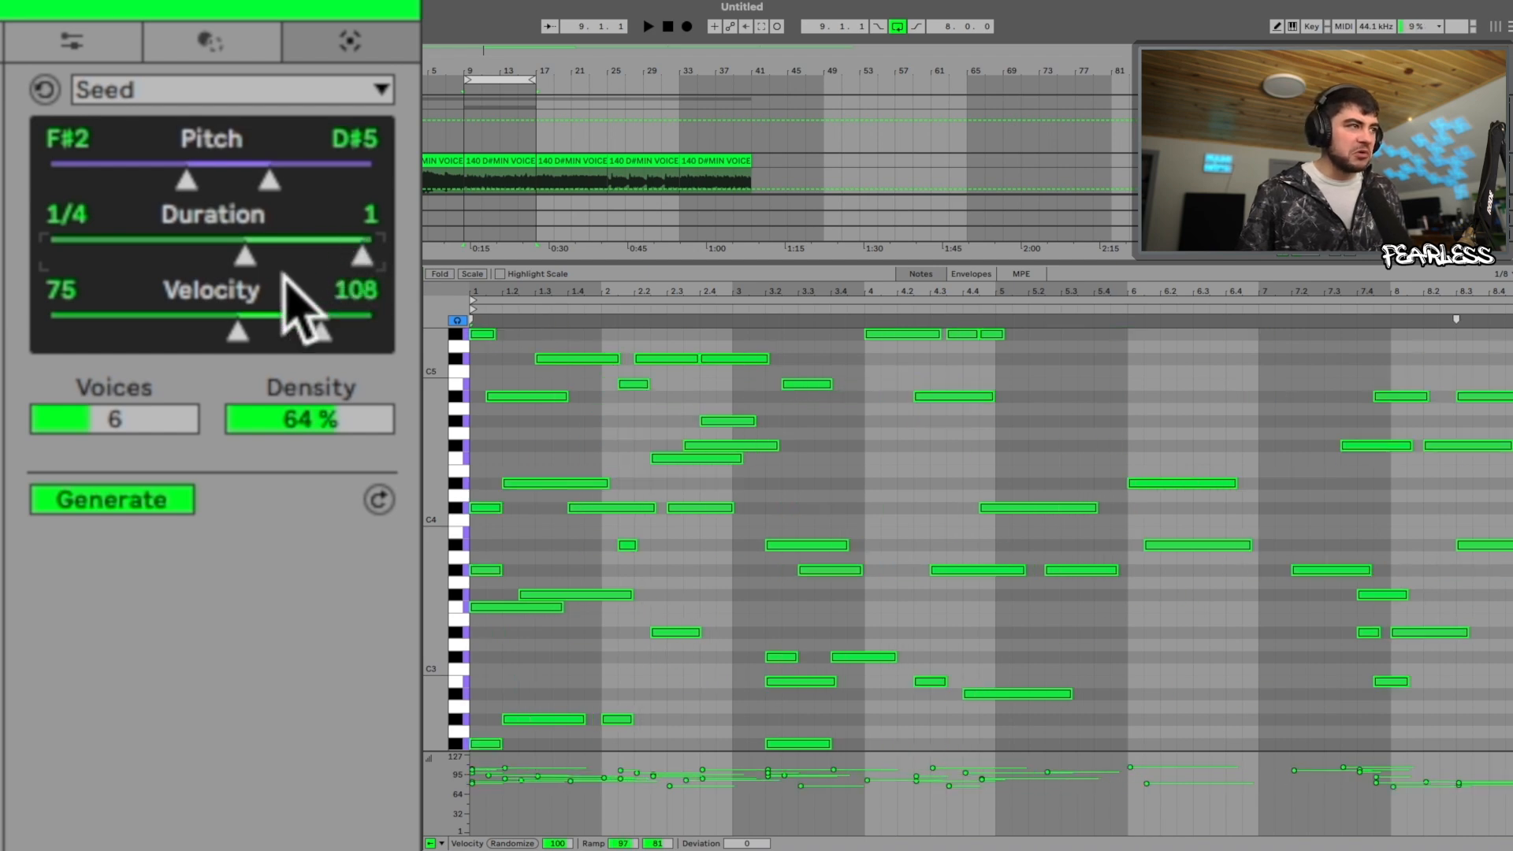
drag(265, 303, 180, 331)
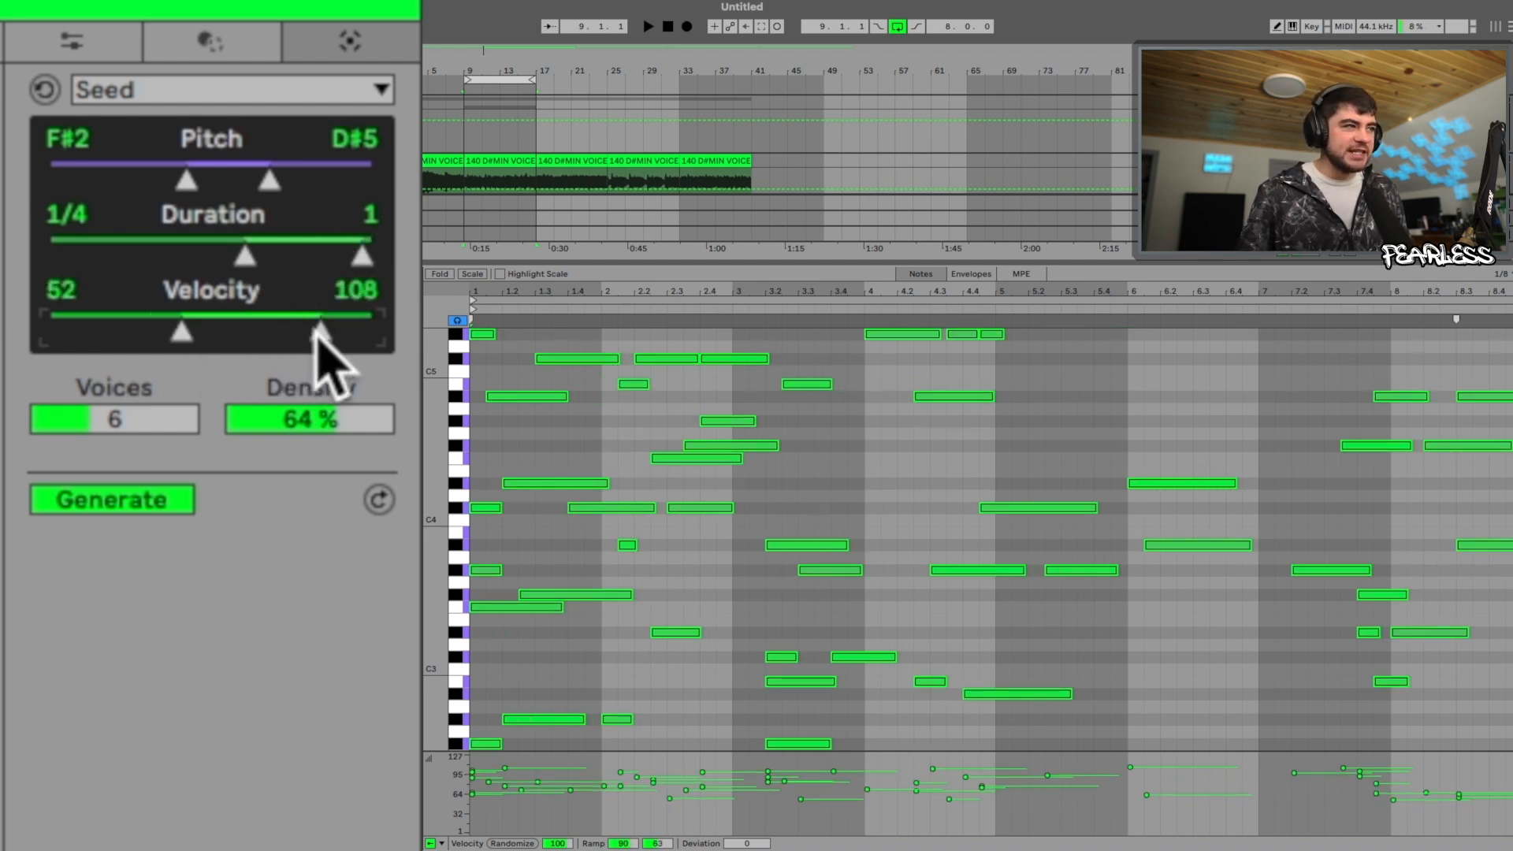
drag(318, 329, 306, 331)
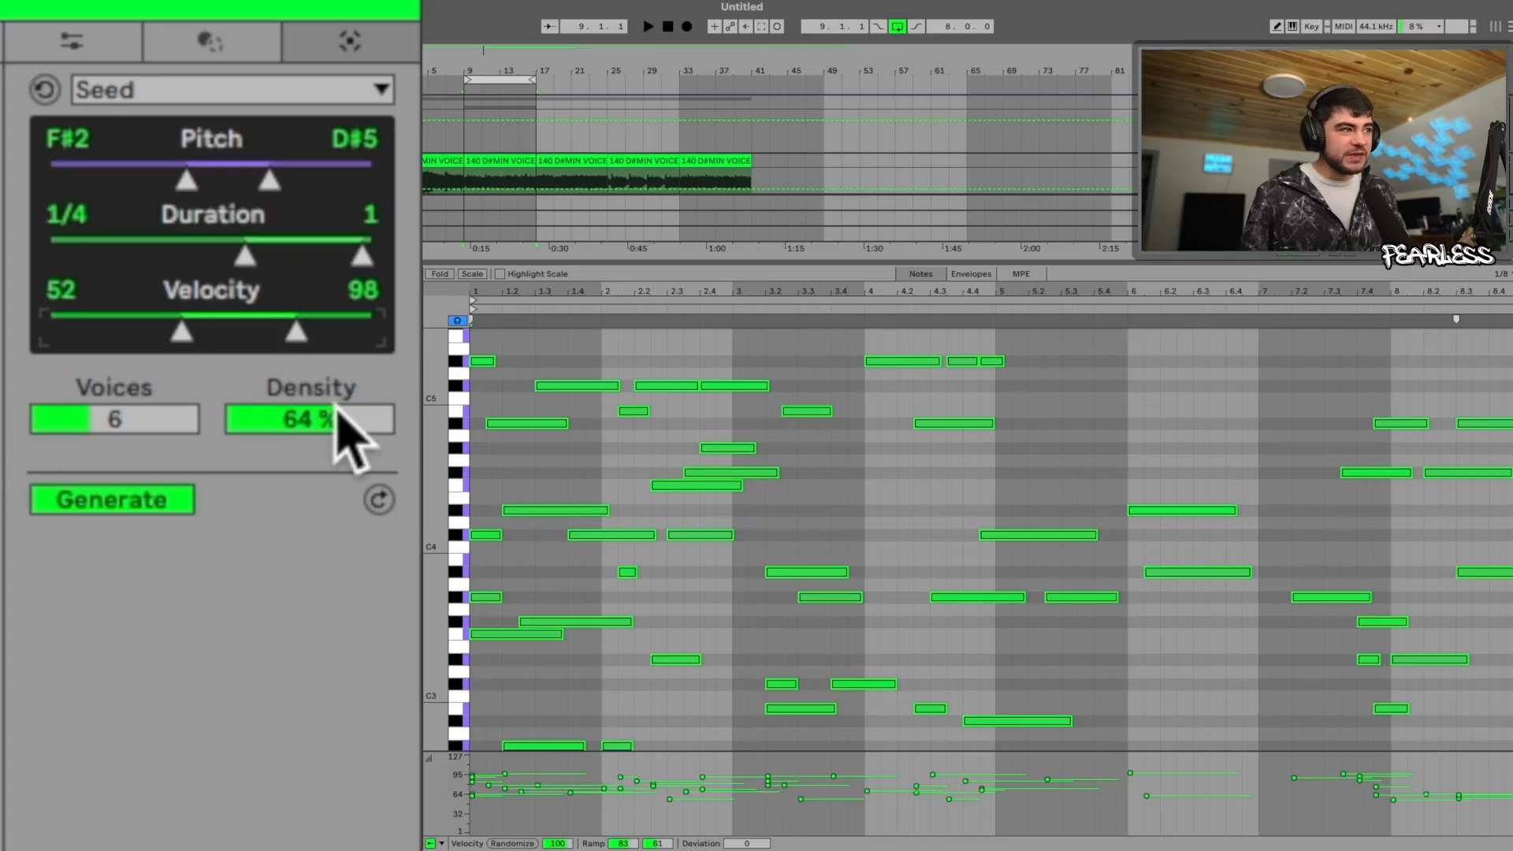
Try different Seed densities for the melody, from 37 % through 62 % and 60 % up to 100 %
drag(355, 422, 355, 465)
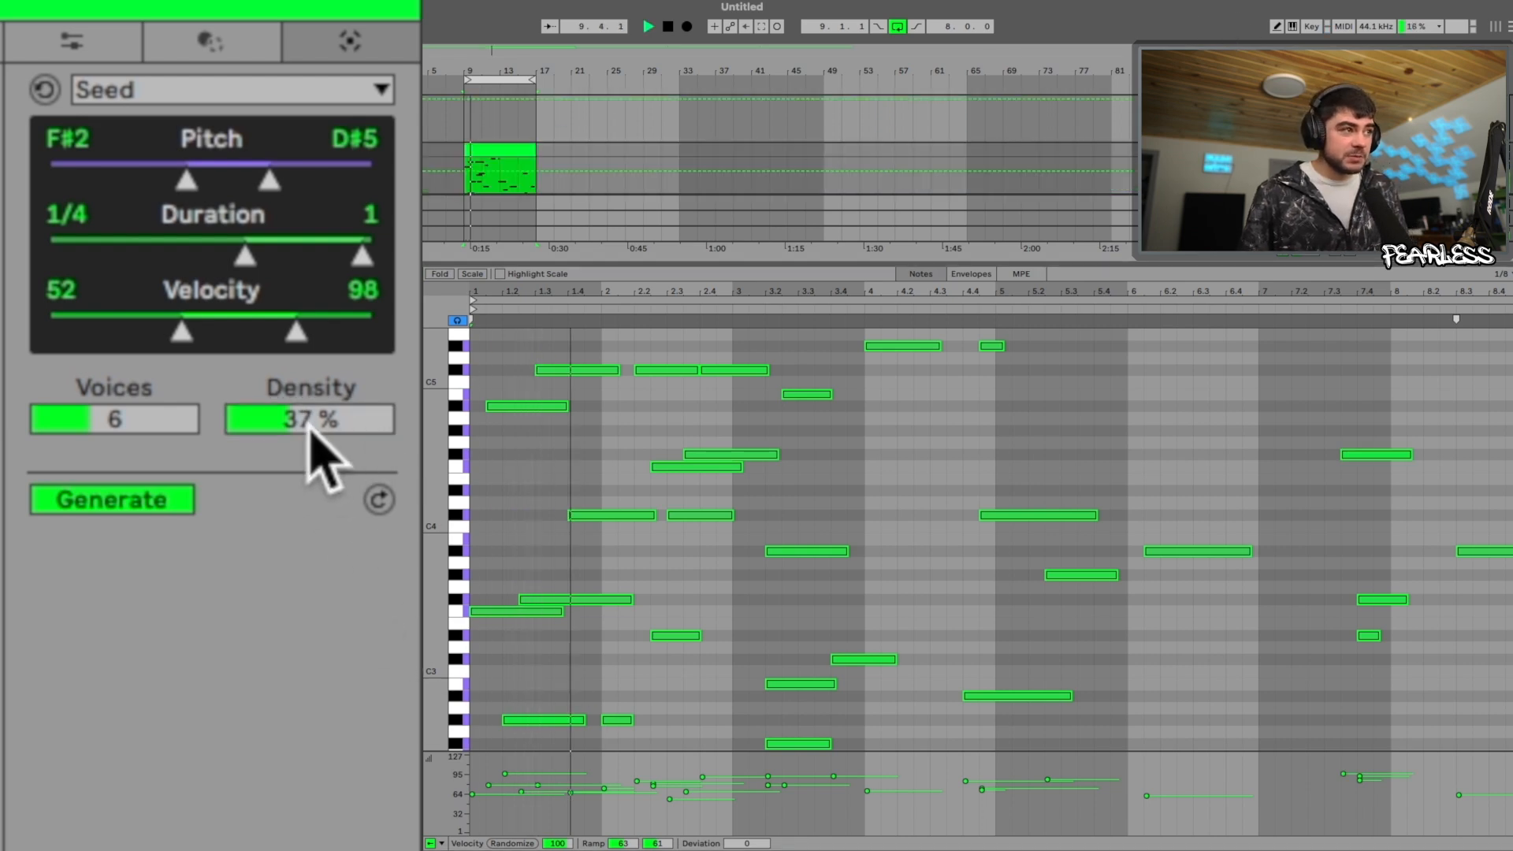
drag(295, 424, 331, 528)
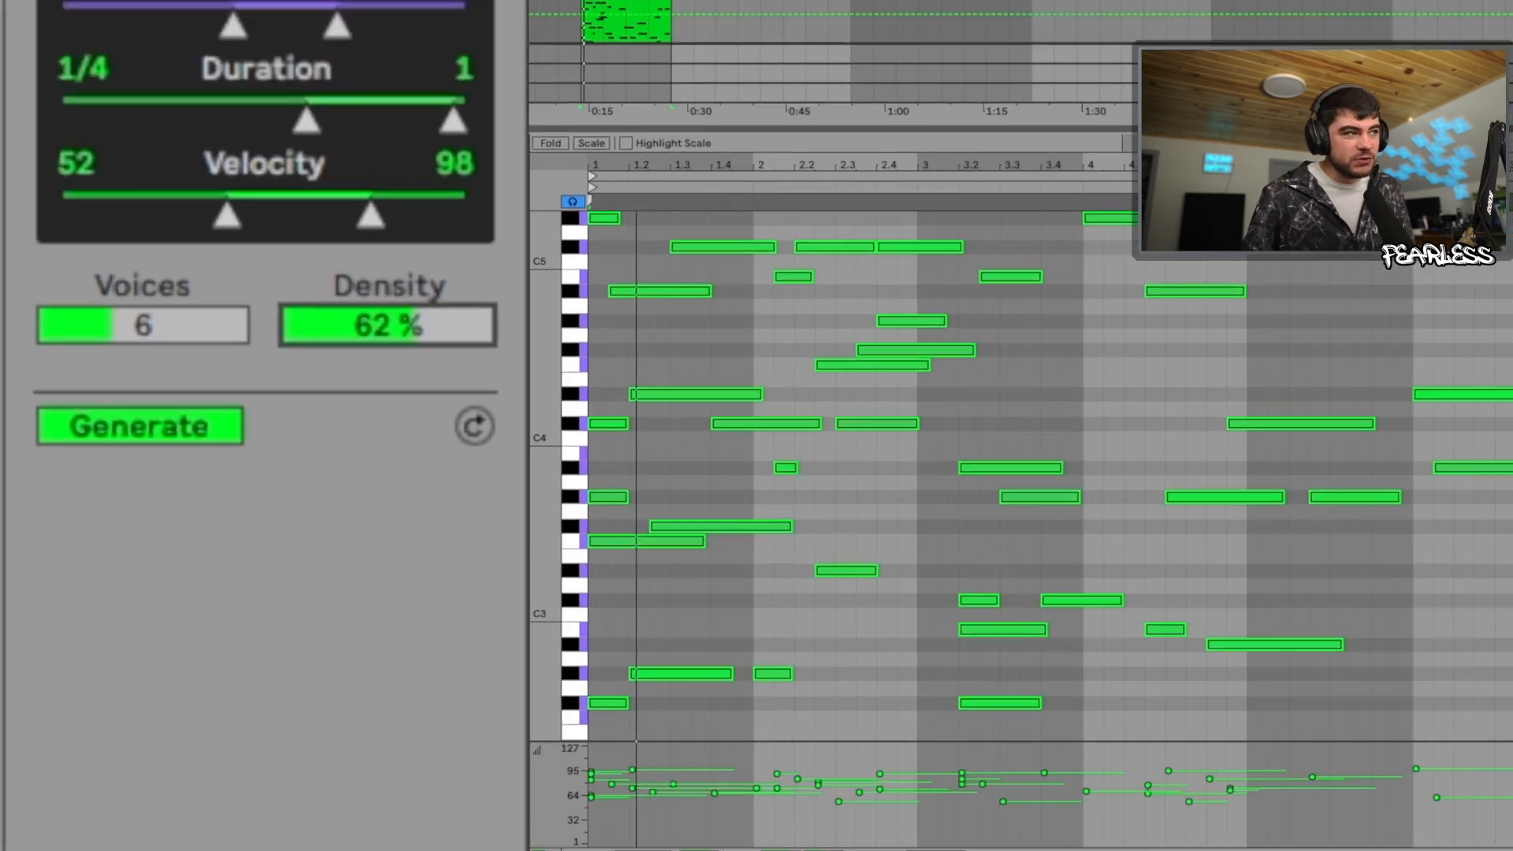
drag(387, 326, 388, 331)
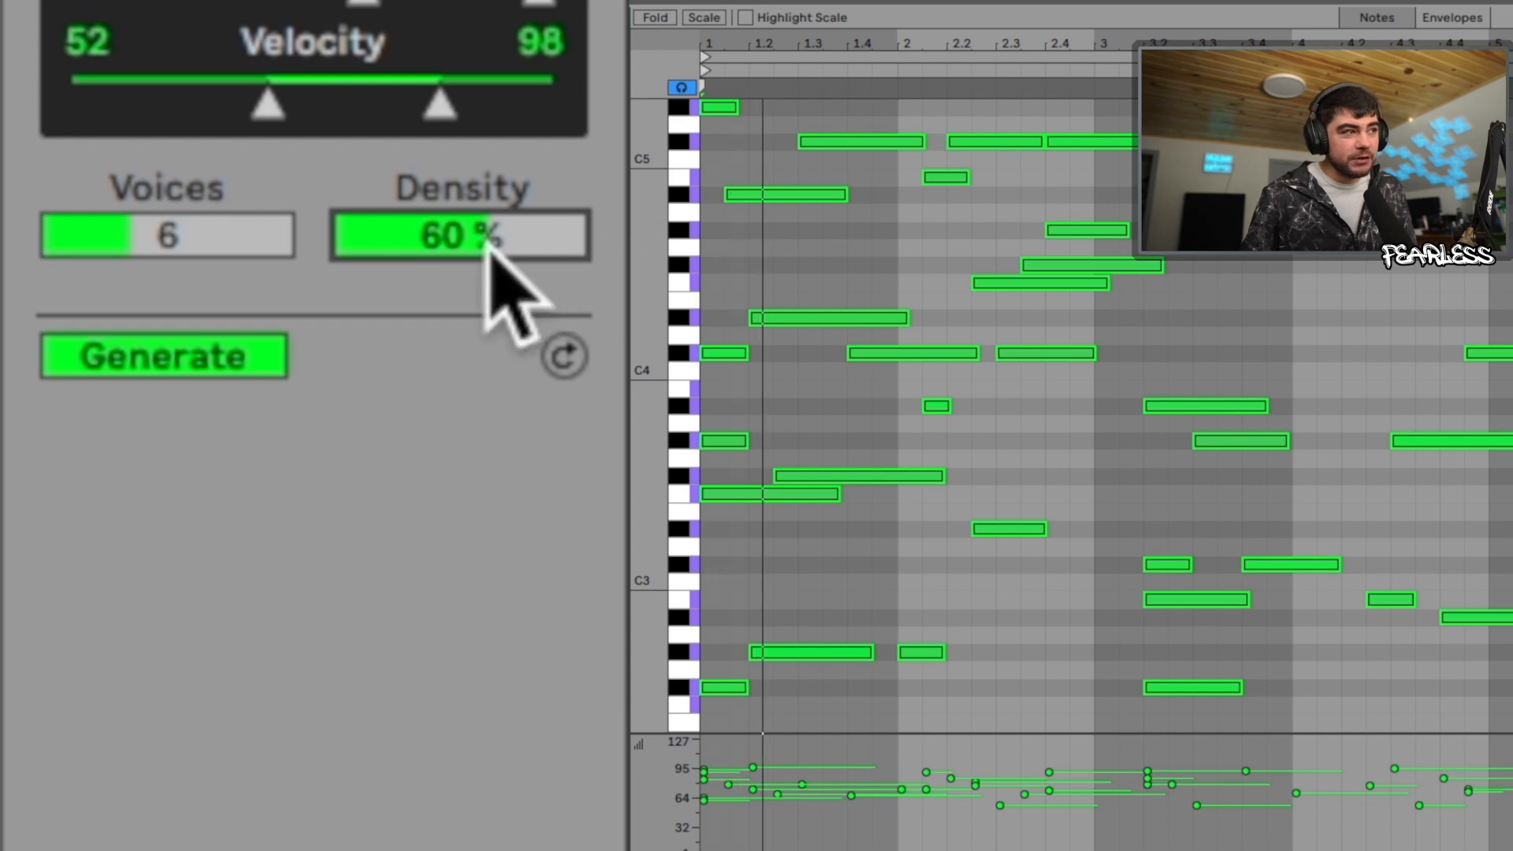
drag(449, 236, 449, 142)
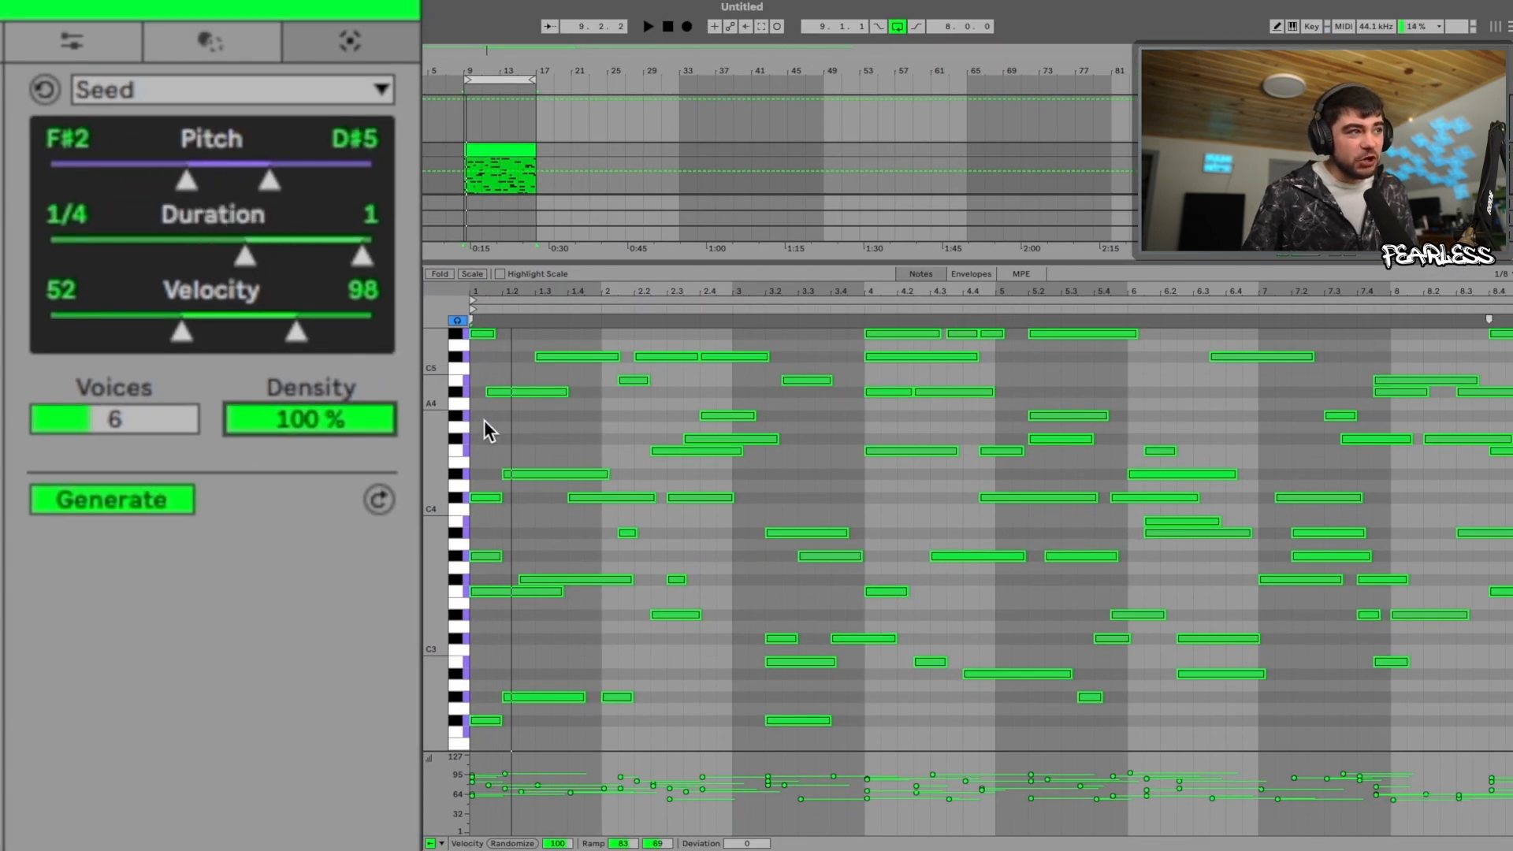
Raise the Seed generator's upper pitch limit to F#5 and reduce the density to 55 %
scroll(540, 517, up, 5)
scroll(488, 377, down, 4)
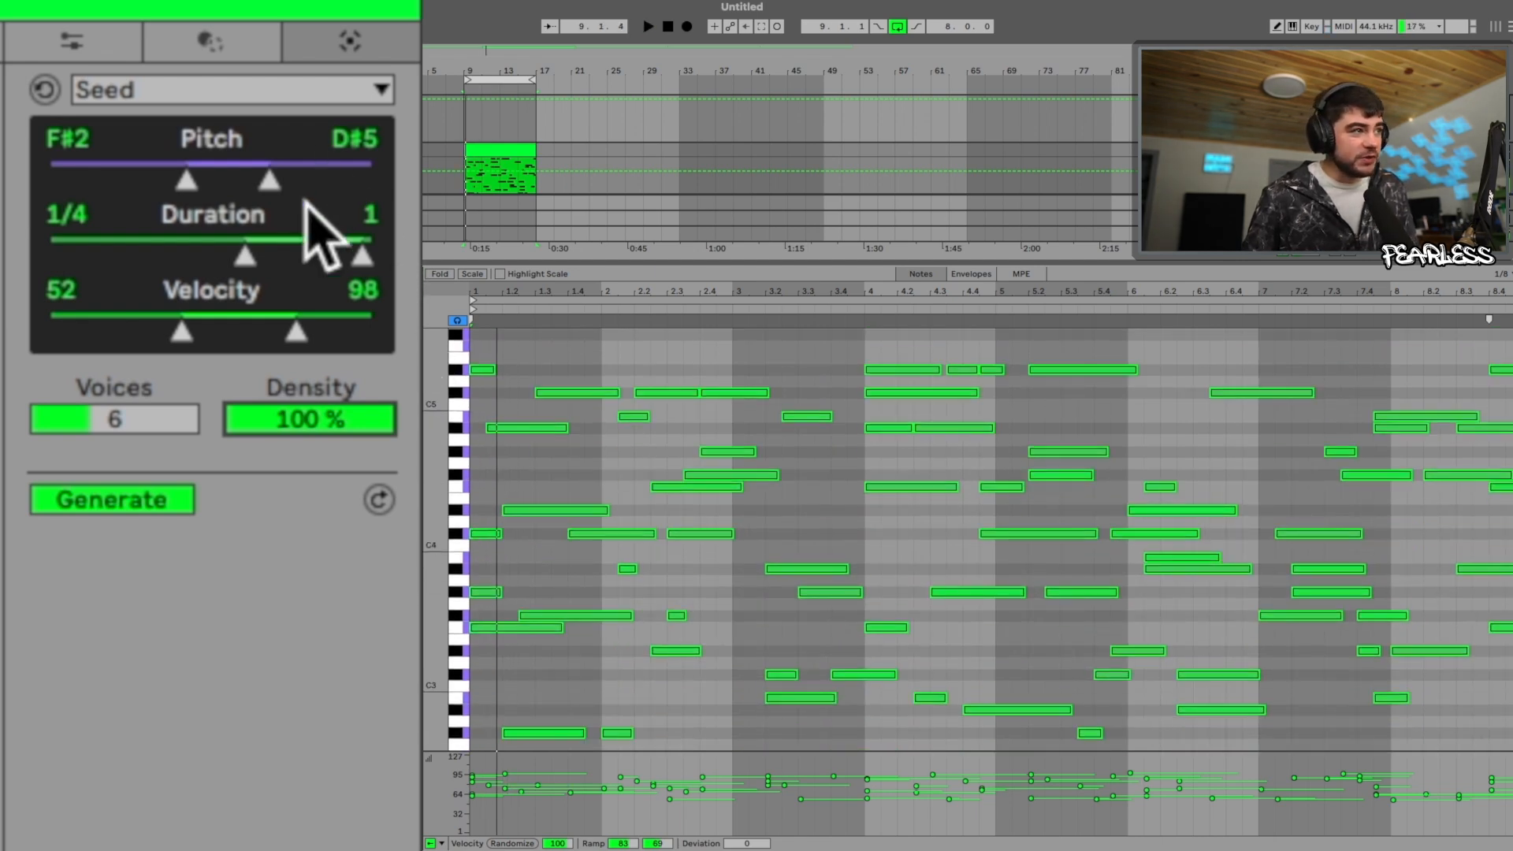
drag(268, 172, 281, 175)
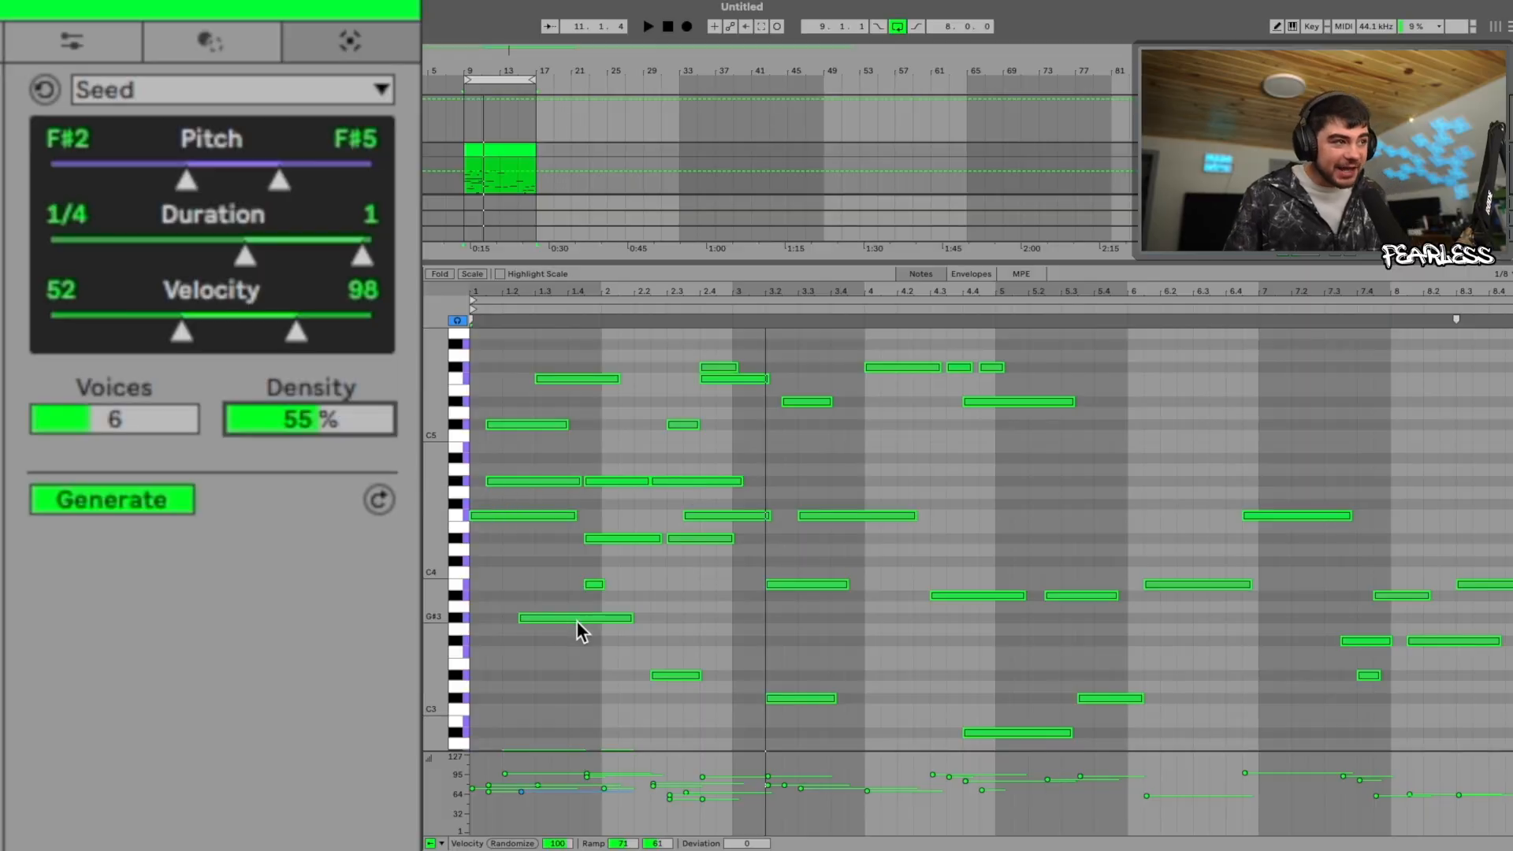
Delete the generated middle and high notes from bar 2 through the middle of the clip
click(668, 648)
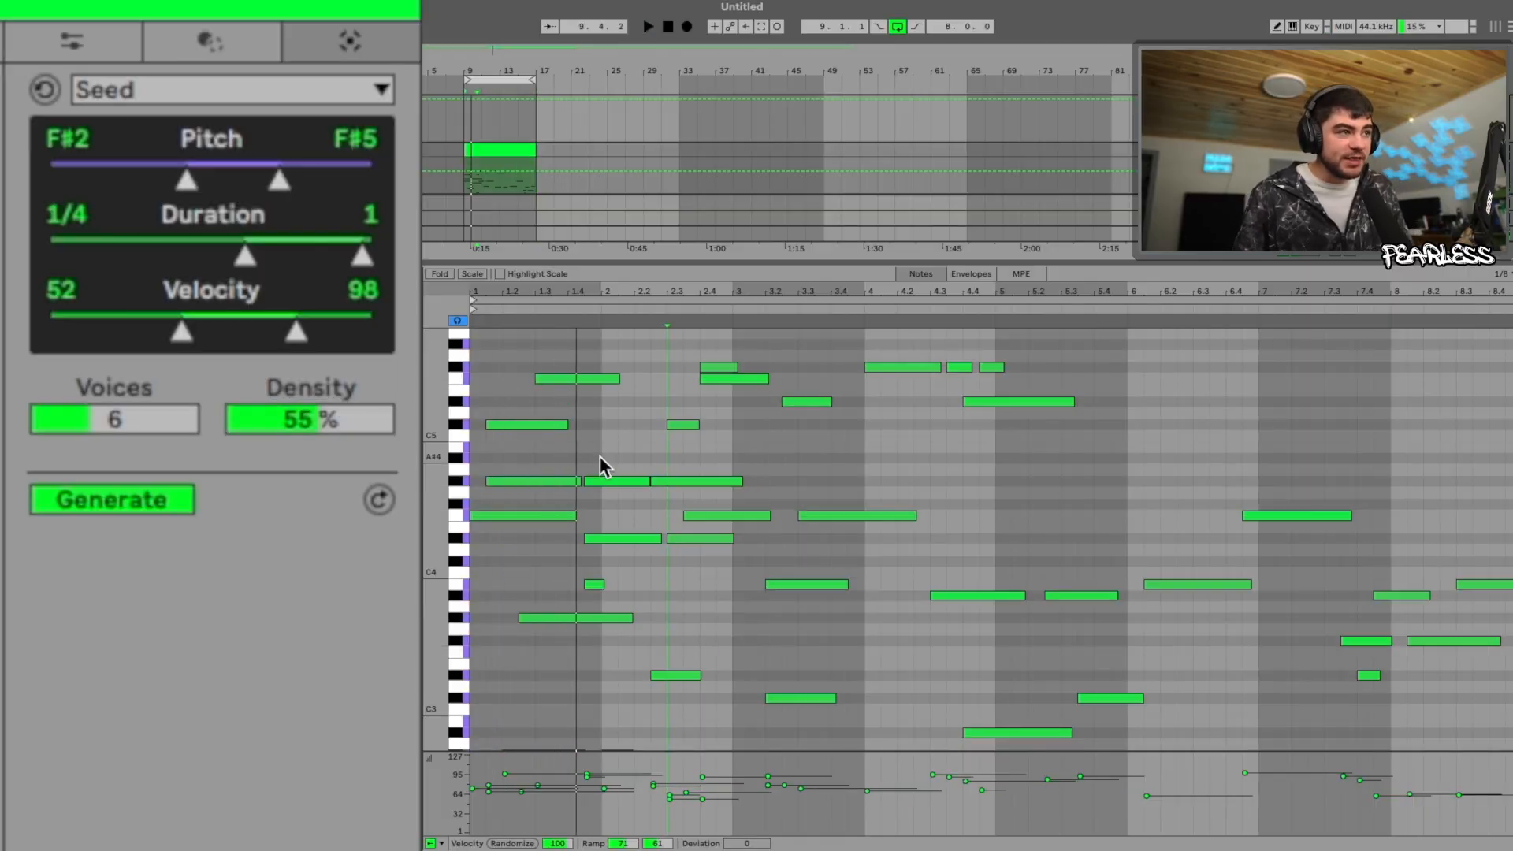
drag(618, 439, 952, 591)
key(Delete)
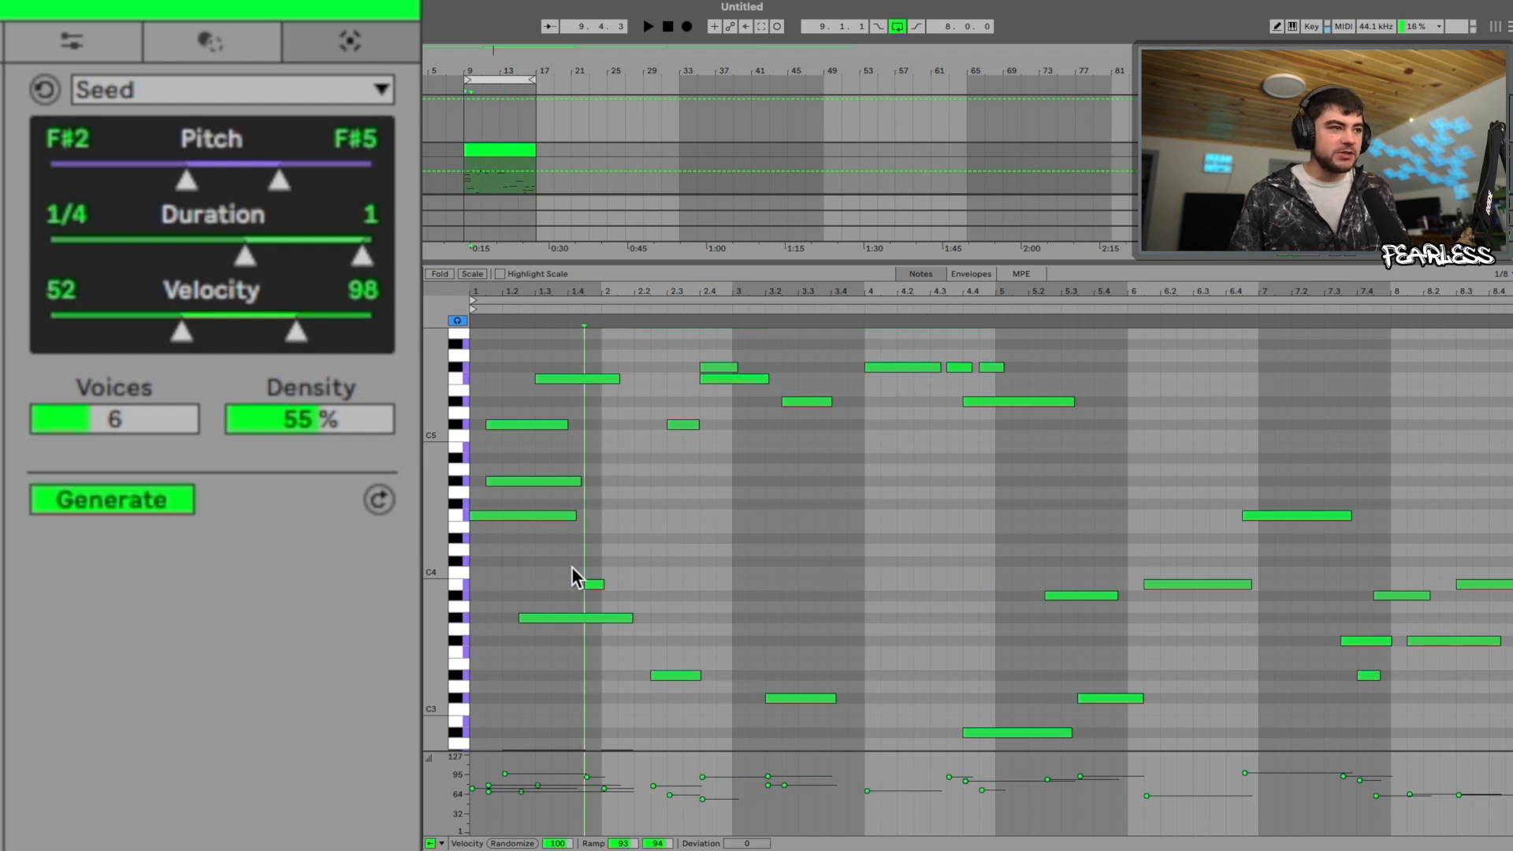
scroll(676, 554, up, 3)
drag(681, 398, 1310, 606)
key(Delete)
scroll(1300, 607, down, 5)
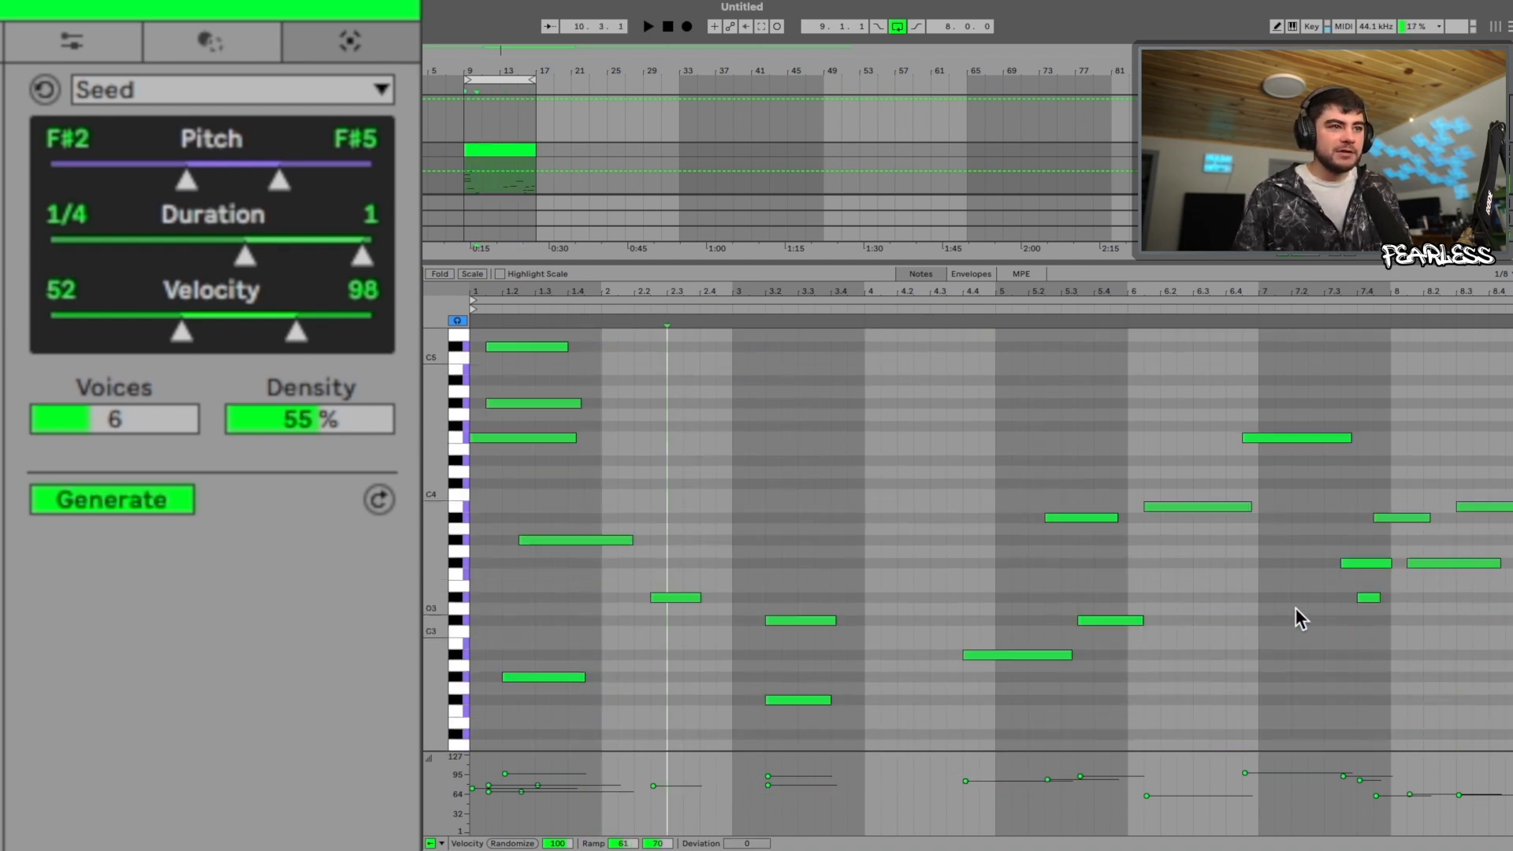
Delete the remaining generated notes from bar 2 onward, keeping only the opening notes of bar 1
mouse_move(1058, 389)
mouse_down()
mouse_move(1261, 556)
mouse_move(1473, 678)
mouse_up()
key(Delete)
scroll(664, 463, down, 4)
drag(649, 421, 933, 679)
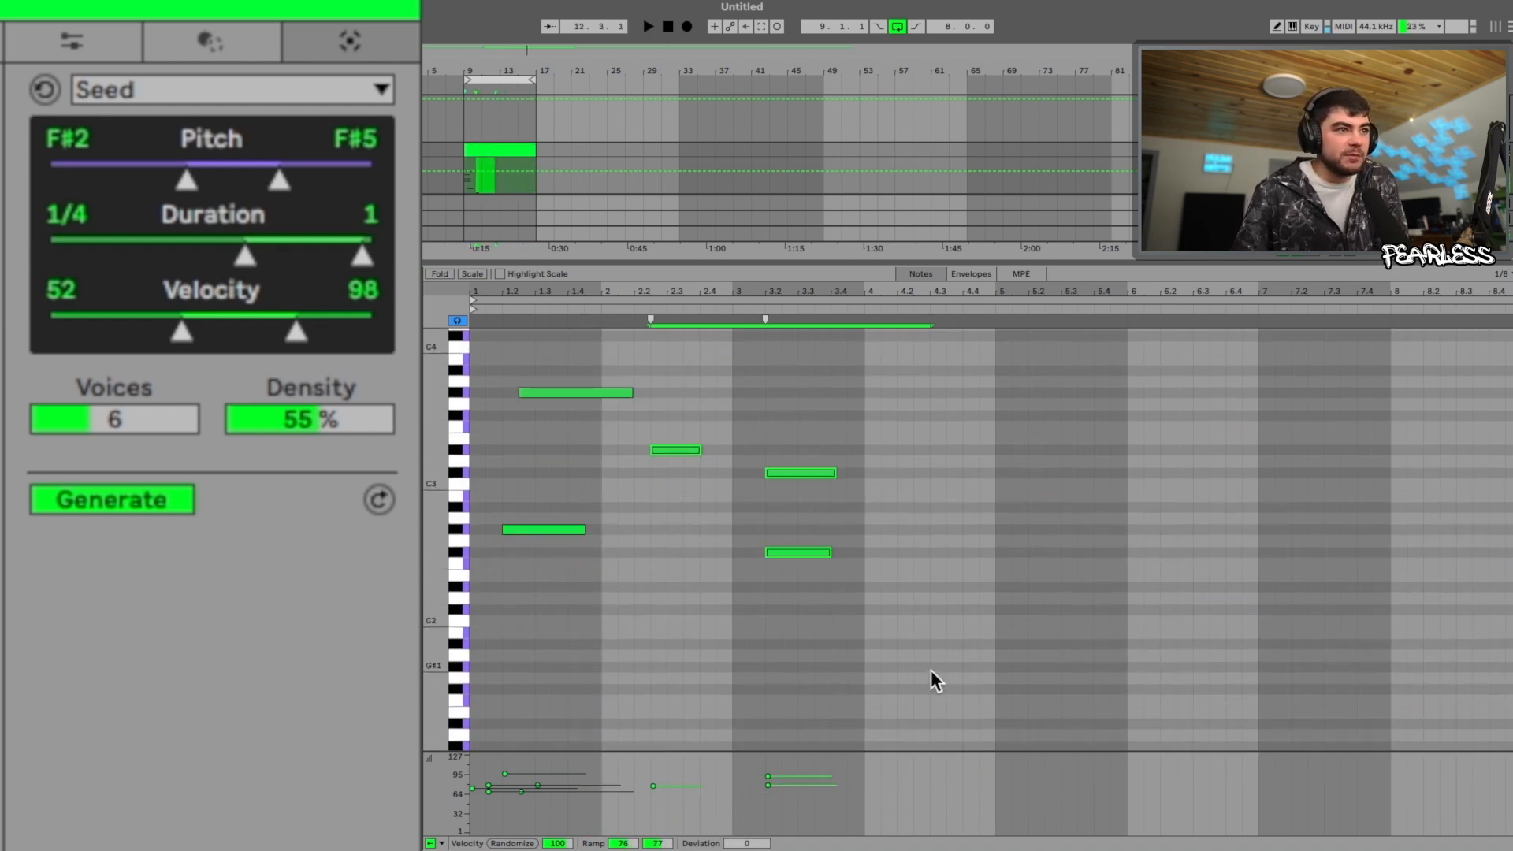
key(Delete)
scroll(1094, 613, up, 4)
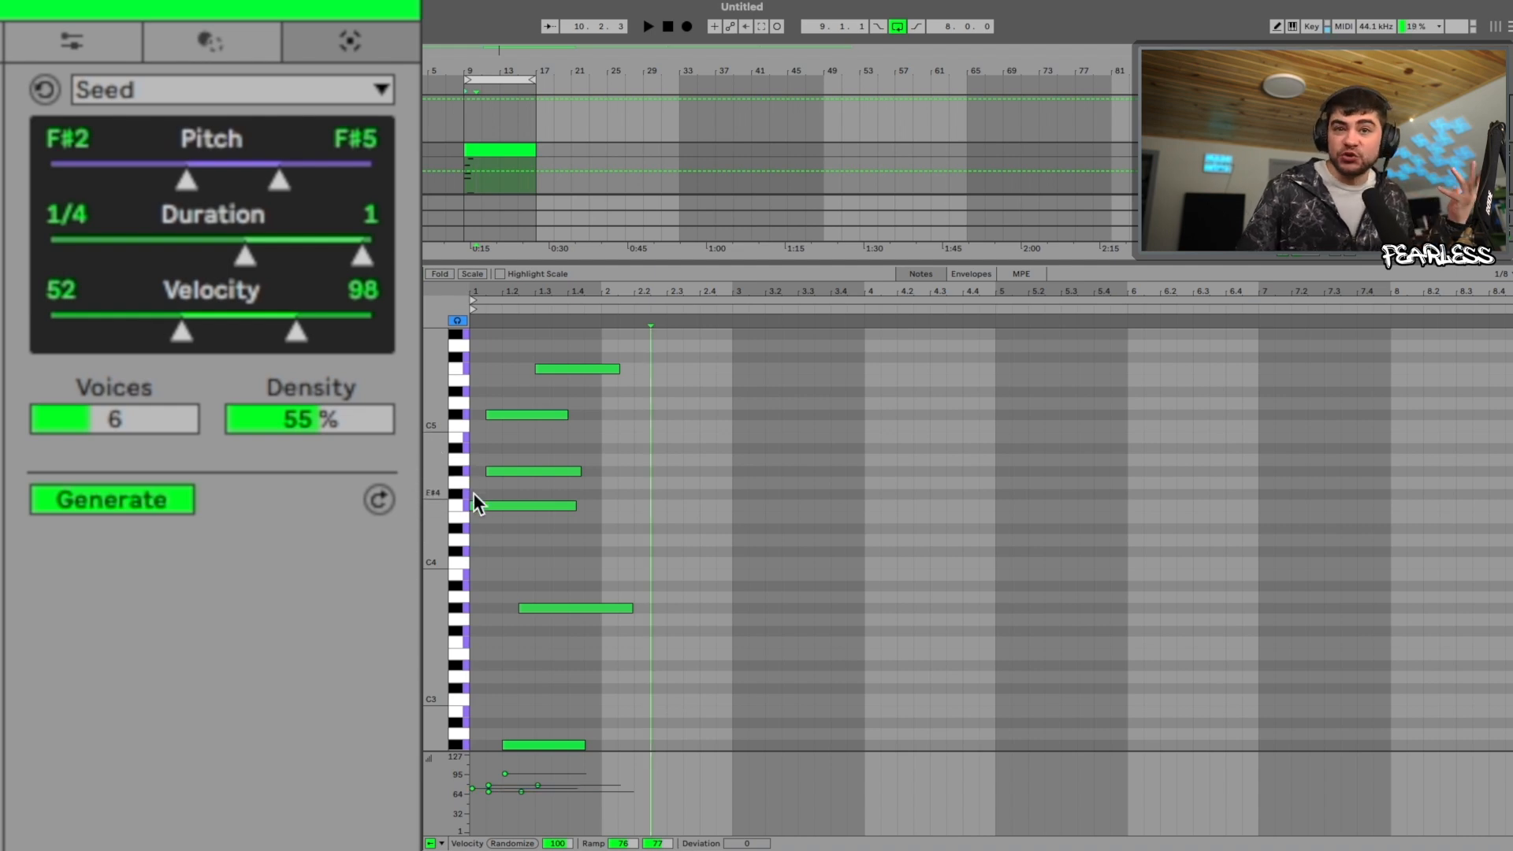
Copy the half-bar note pattern at the clip's start and repeat it to fill bars 1 to 4
scroll(586, 467, down, 1)
scroll(603, 665, up, 1)
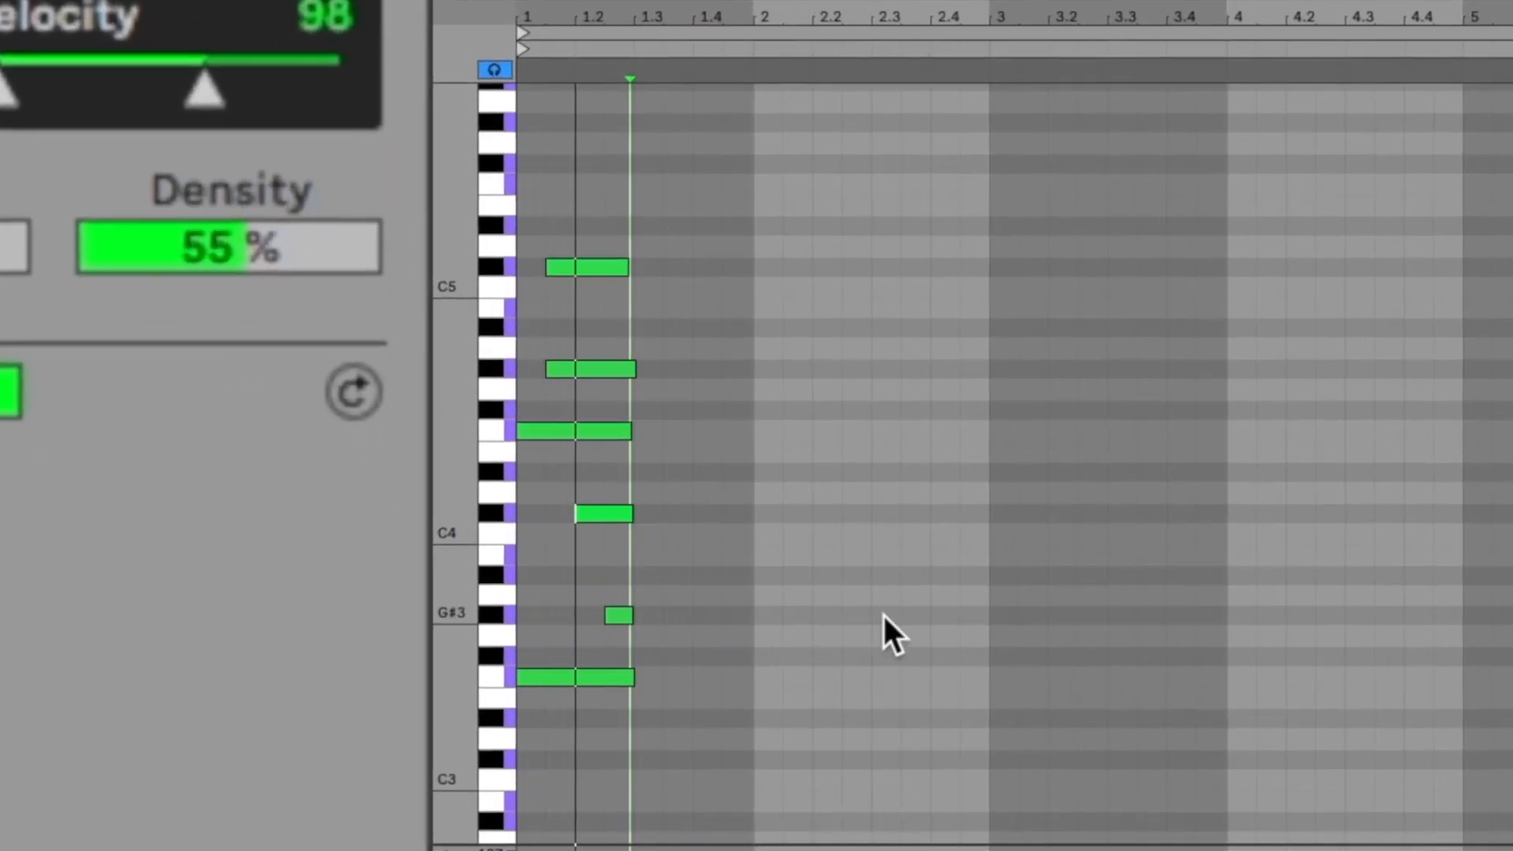
drag(558, 677, 675, 692)
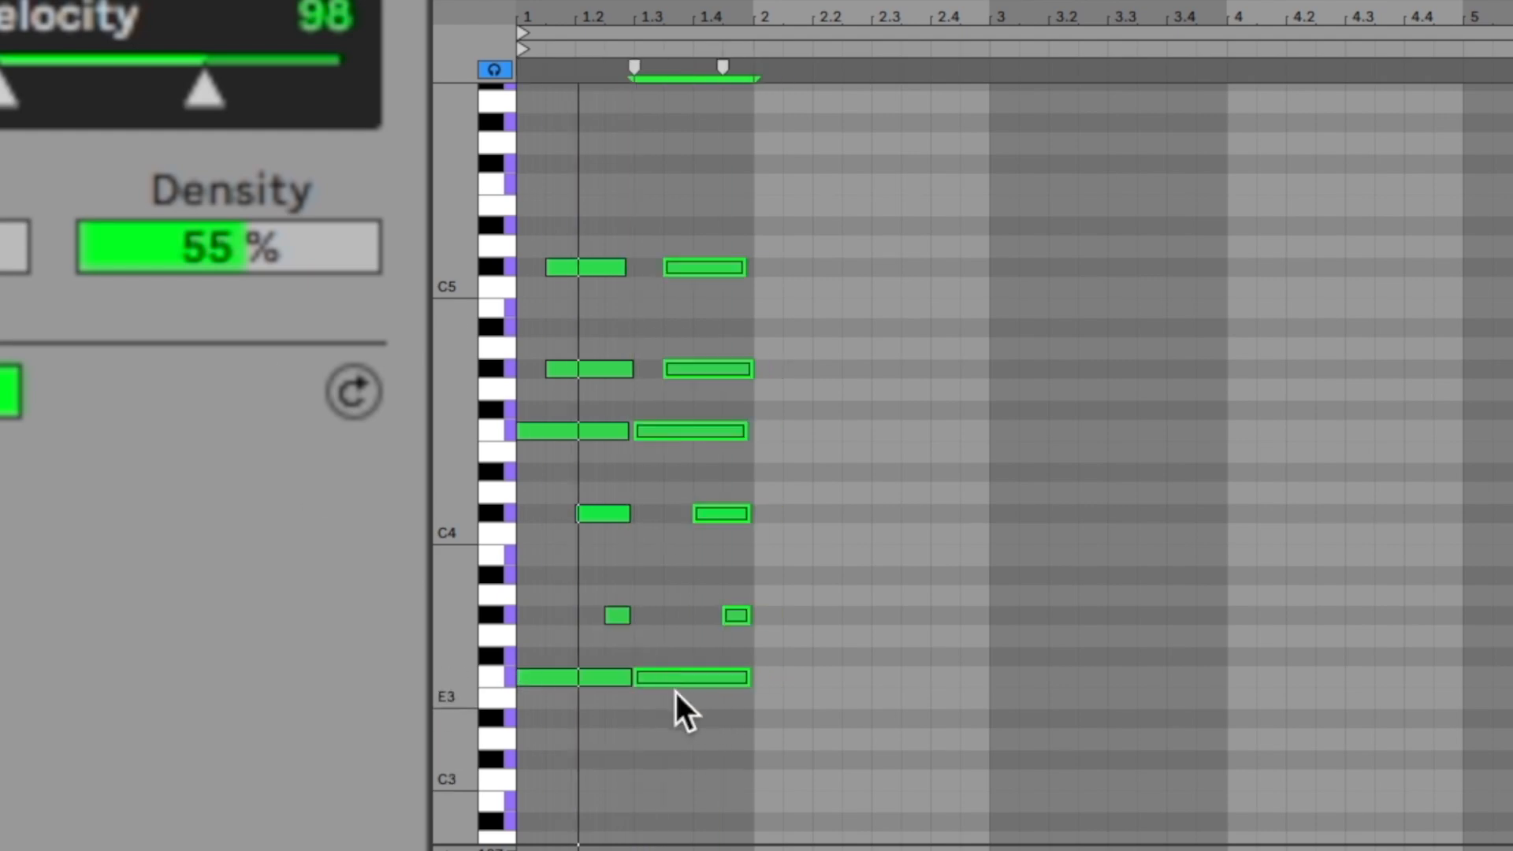
key(super+d)
key(super+d)
key(super+d)
key(super+d)
key(super+d)
key(super+d)
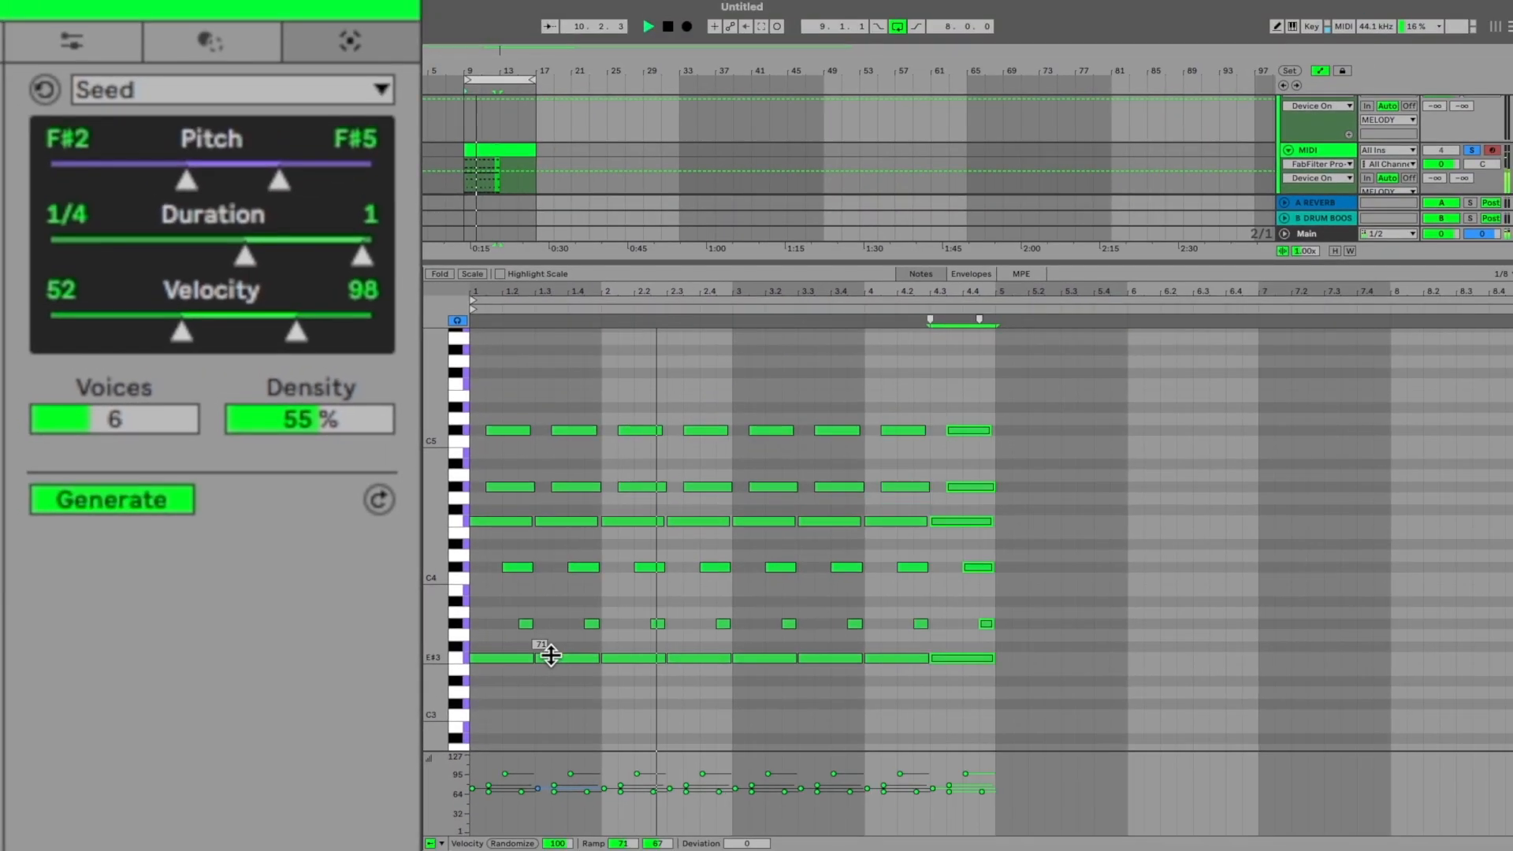
key(super+d)
Shorten the F#1 bass note so it ends at the start of bar 3
scroll(552, 656, down, 3)
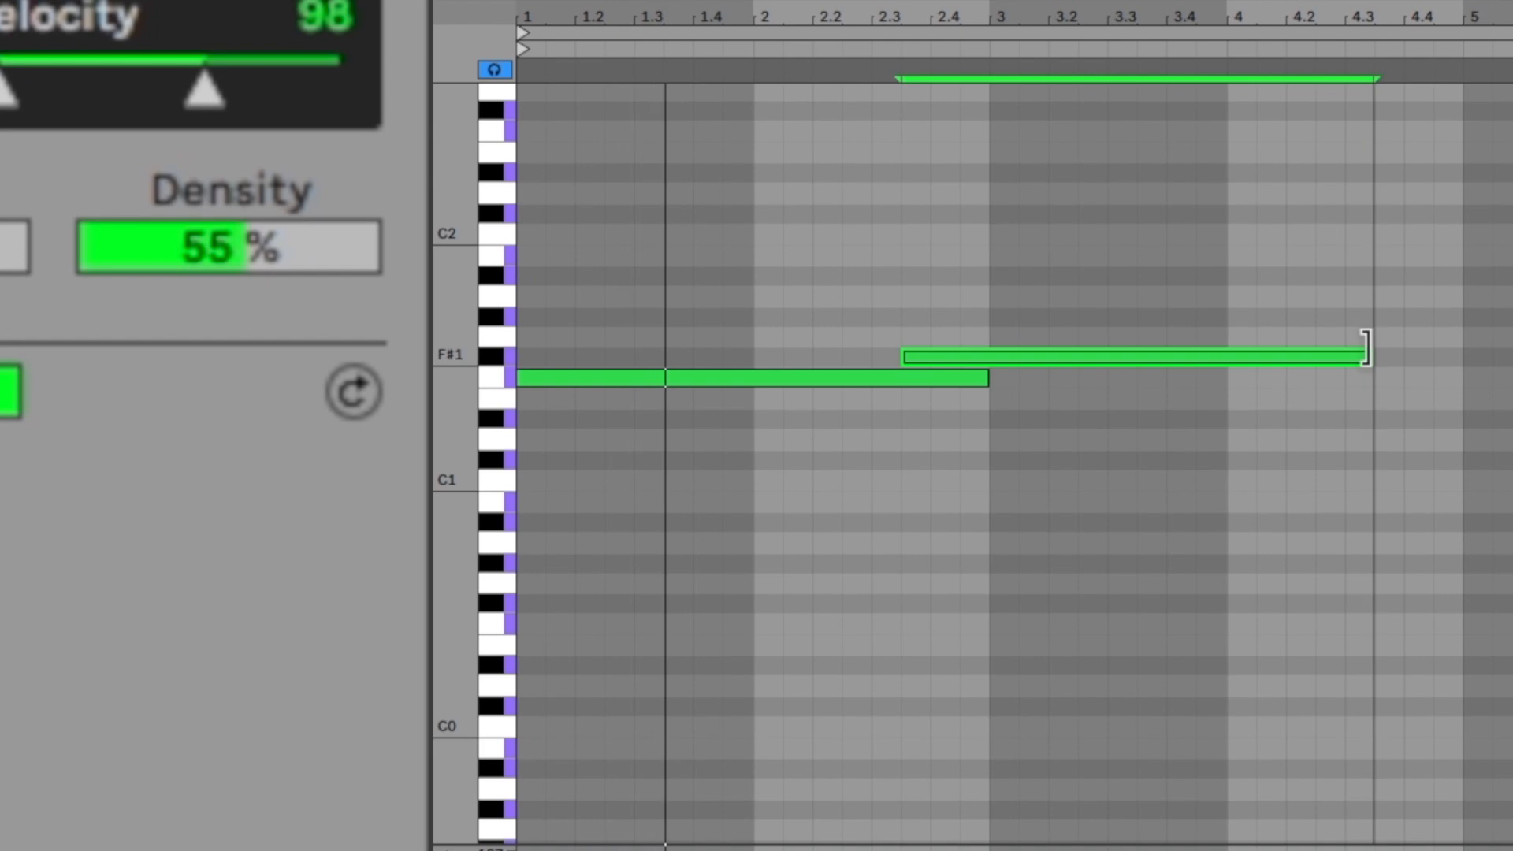
drag(1366, 346, 990, 457)
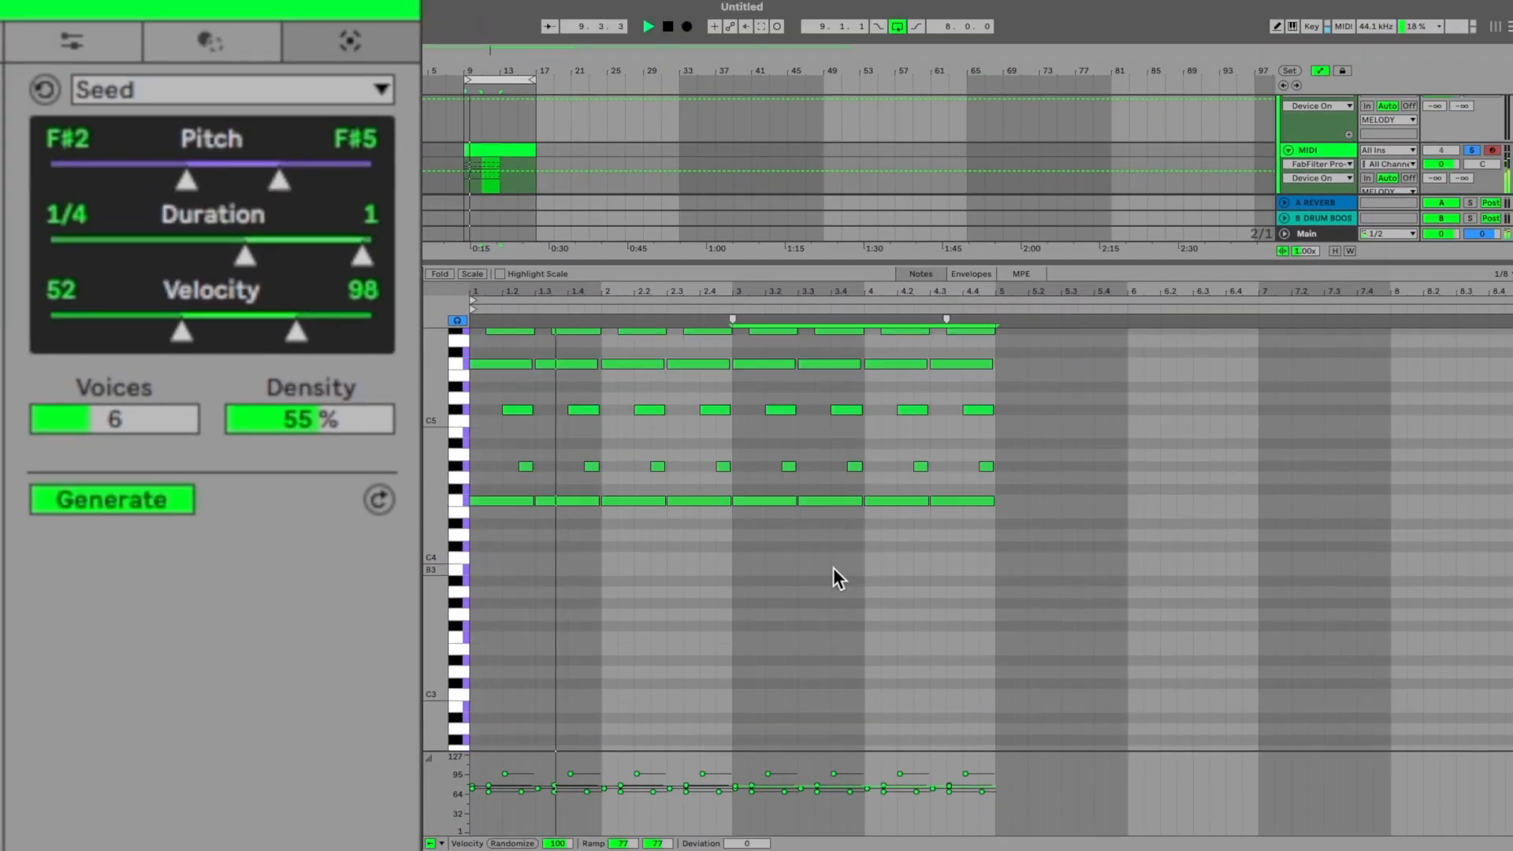
scroll(834, 568, down, 10)
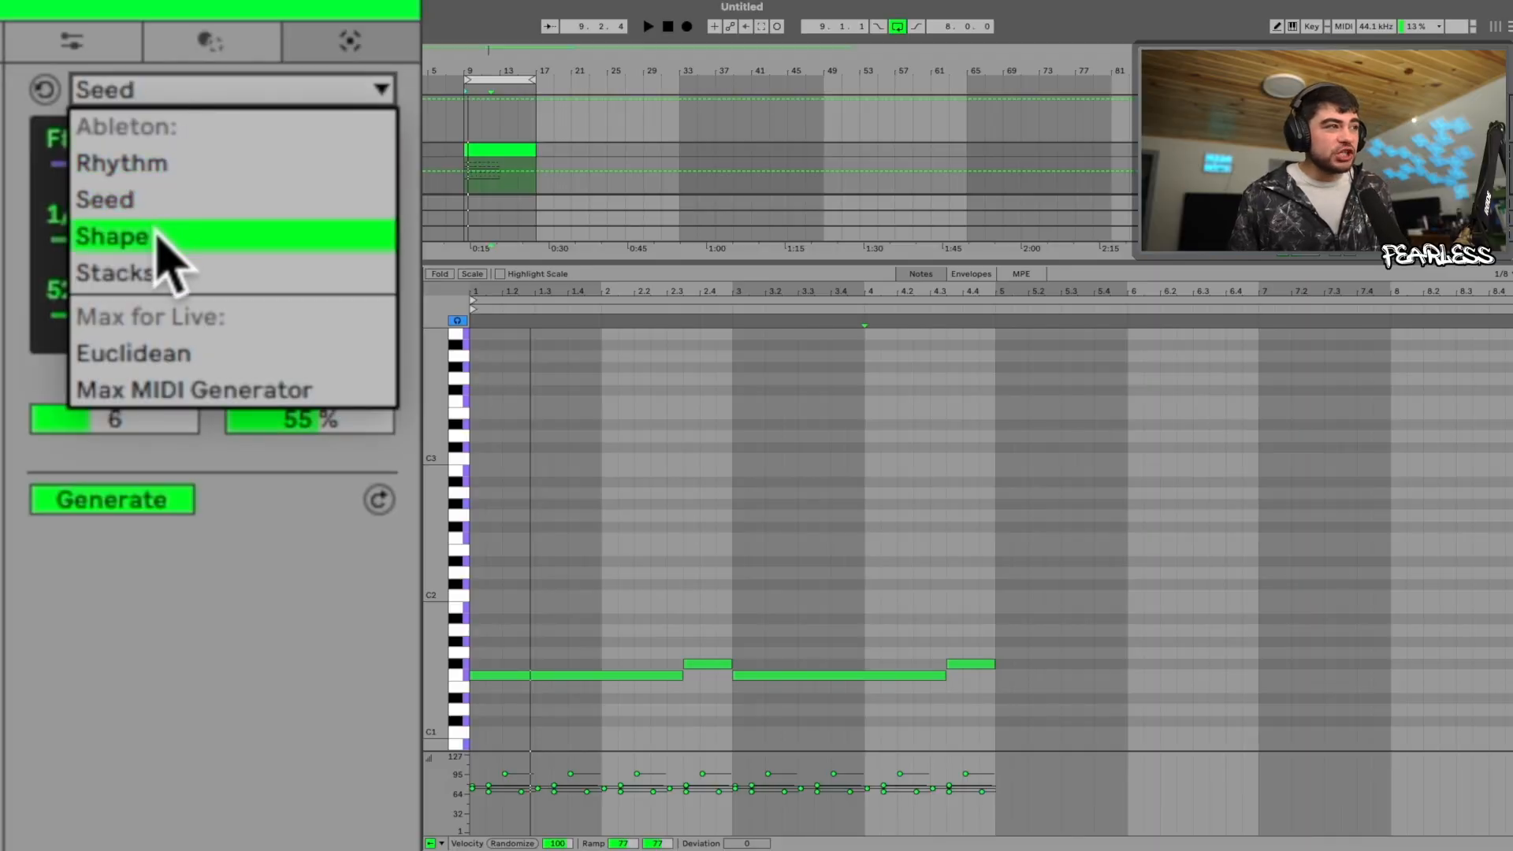
Switch to the Shape generator and set its pitch range to D#3–F#8
click(161, 230)
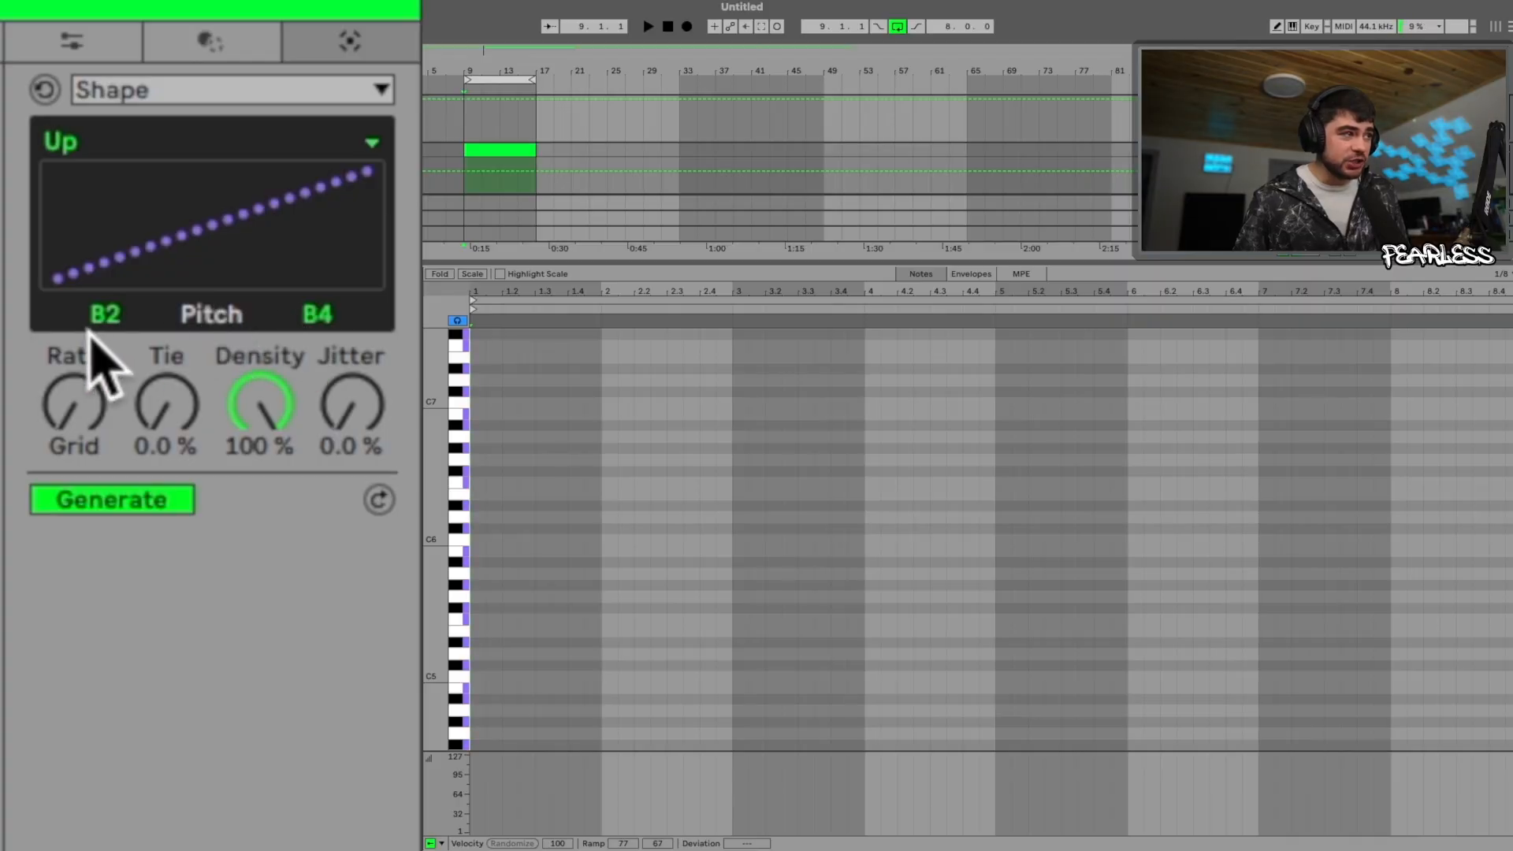
mouse_move(93, 317)
mouse_down()
mouse_move(103, 331)
mouse_move(104, 301)
mouse_move(105, 331)
mouse_up()
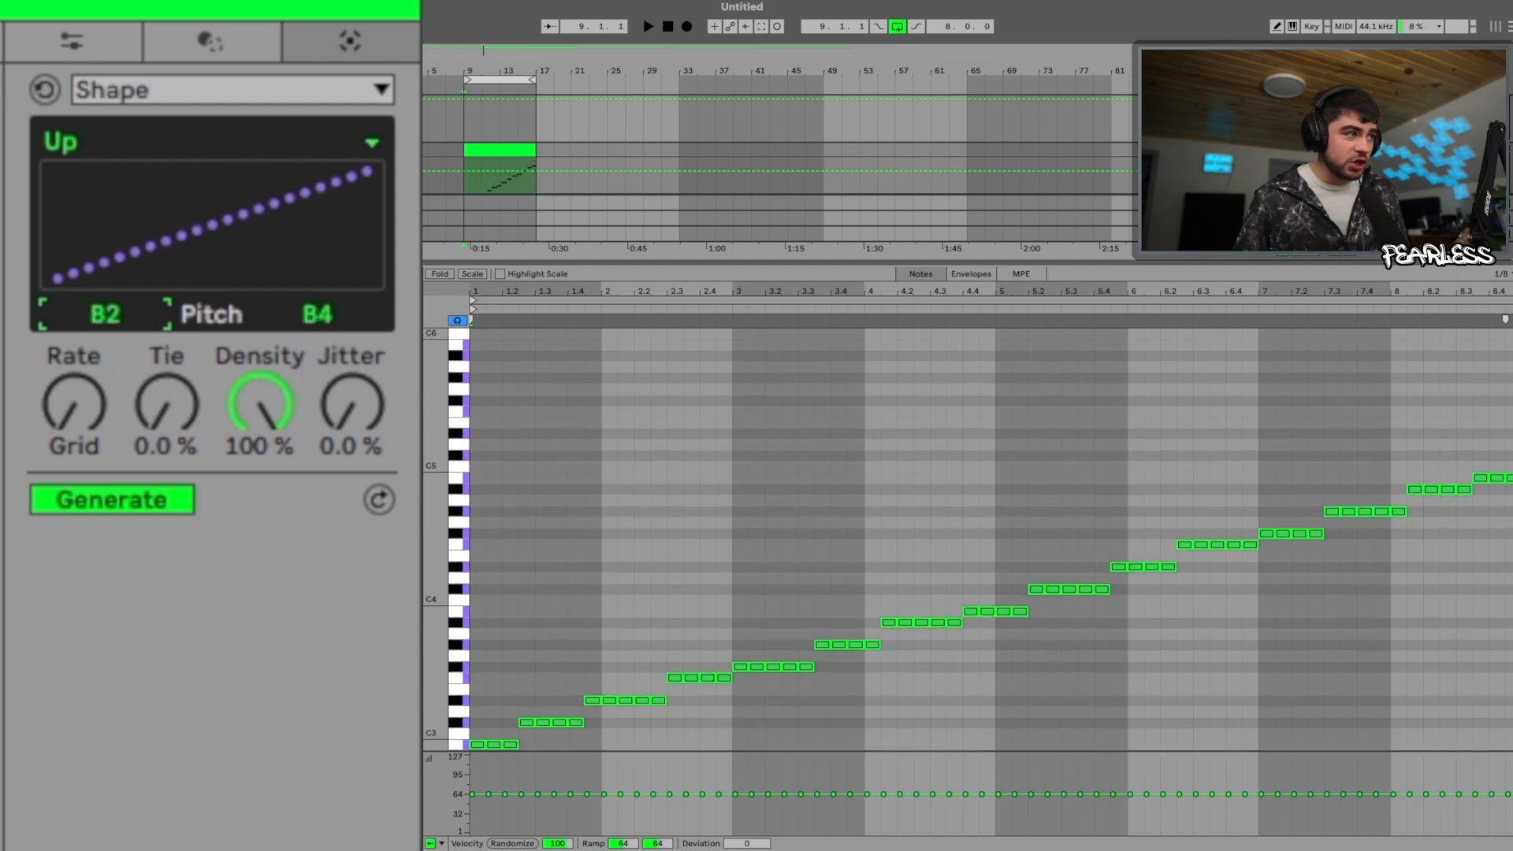
drag(318, 317, 318, 260)
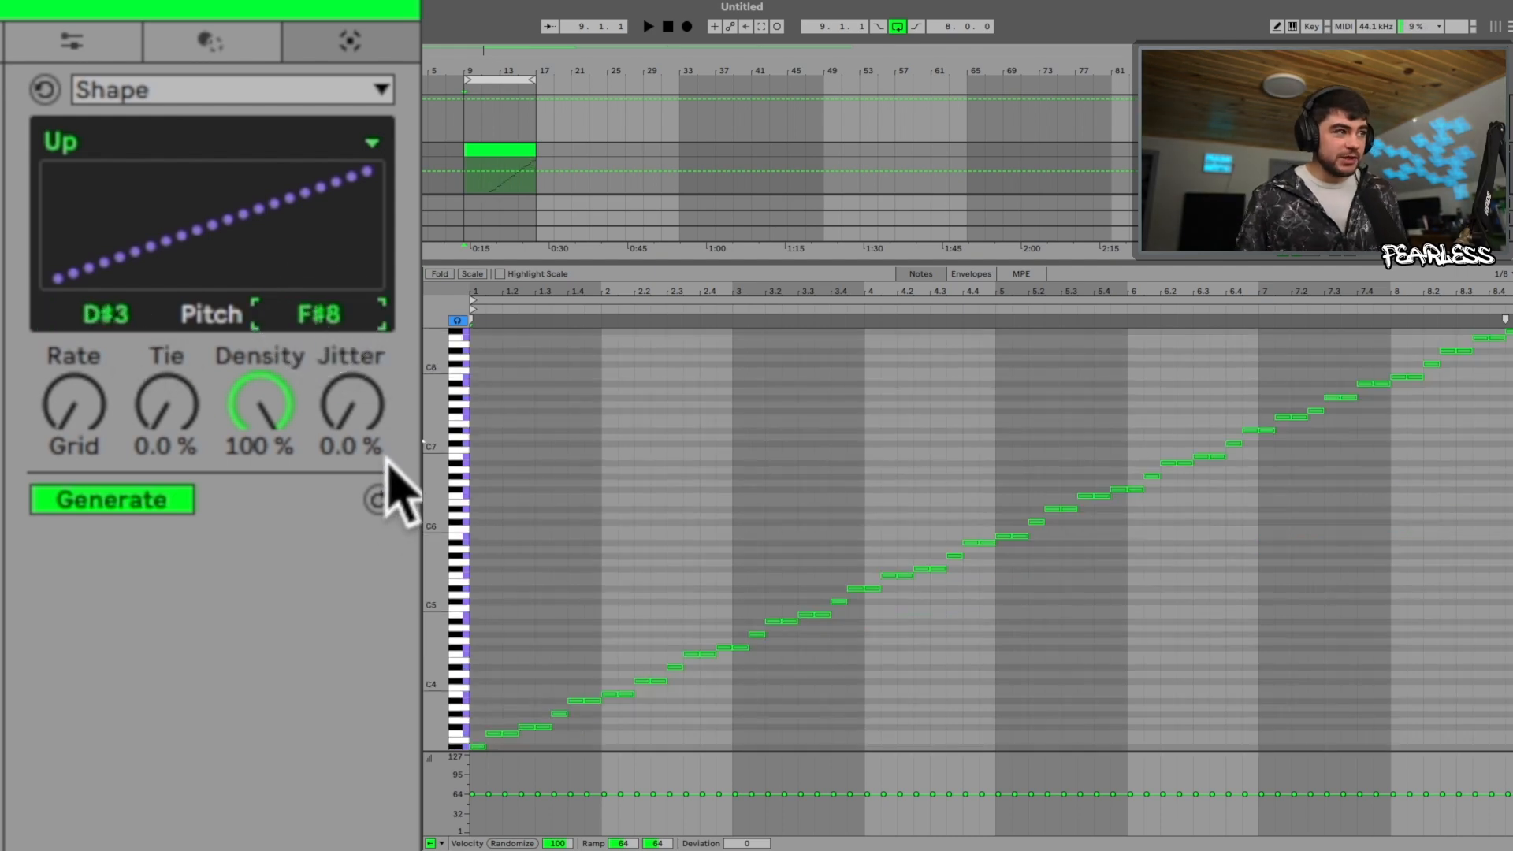
scroll(977, 580, down, 3)
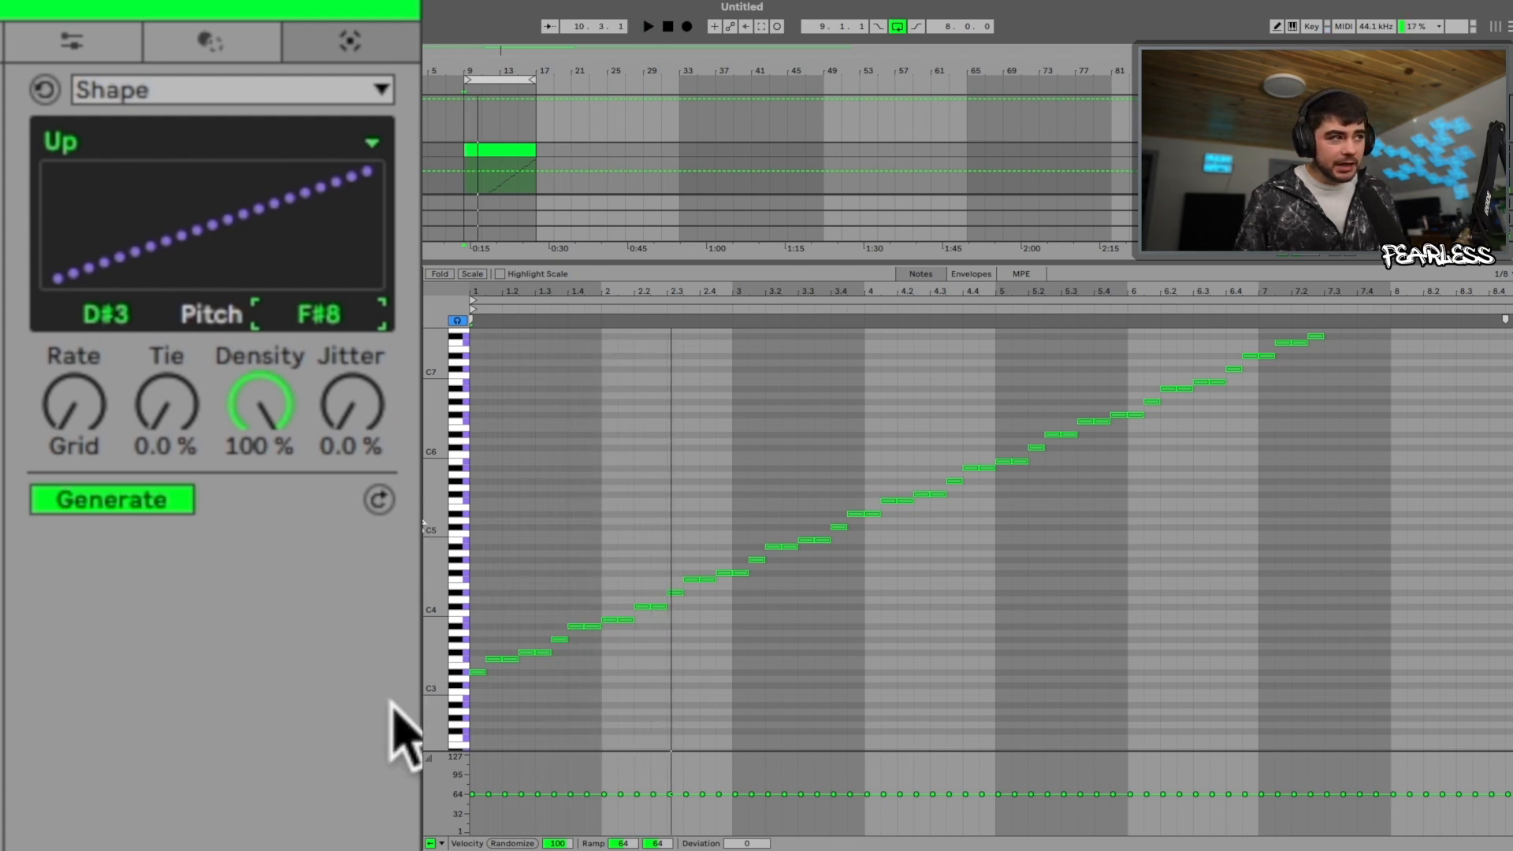
Try the Down contour in the Shape generator, and set the contour to Up & Down
click(367, 149)
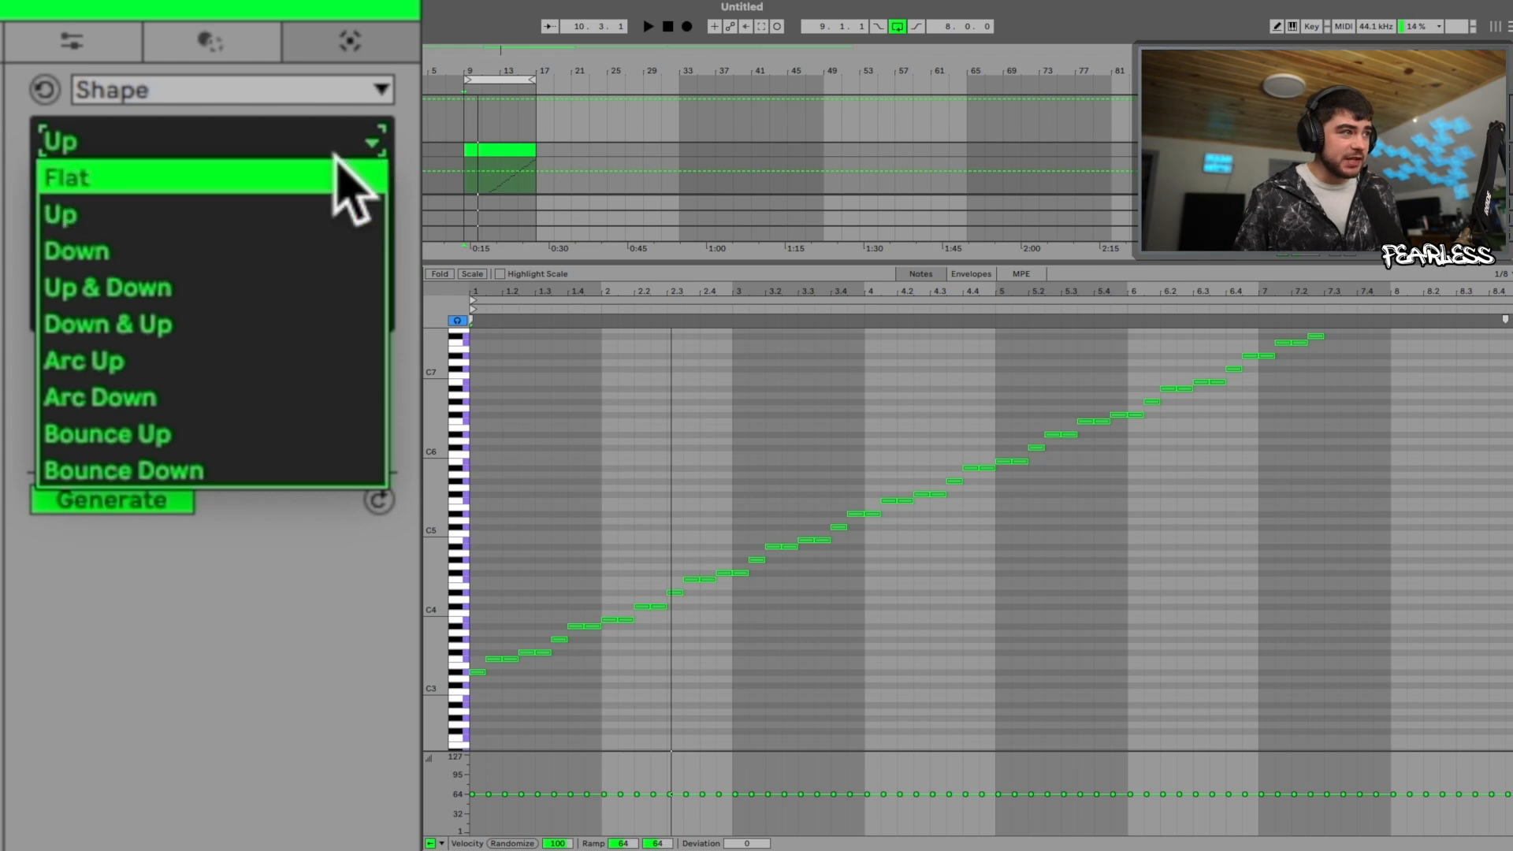
click(337, 169)
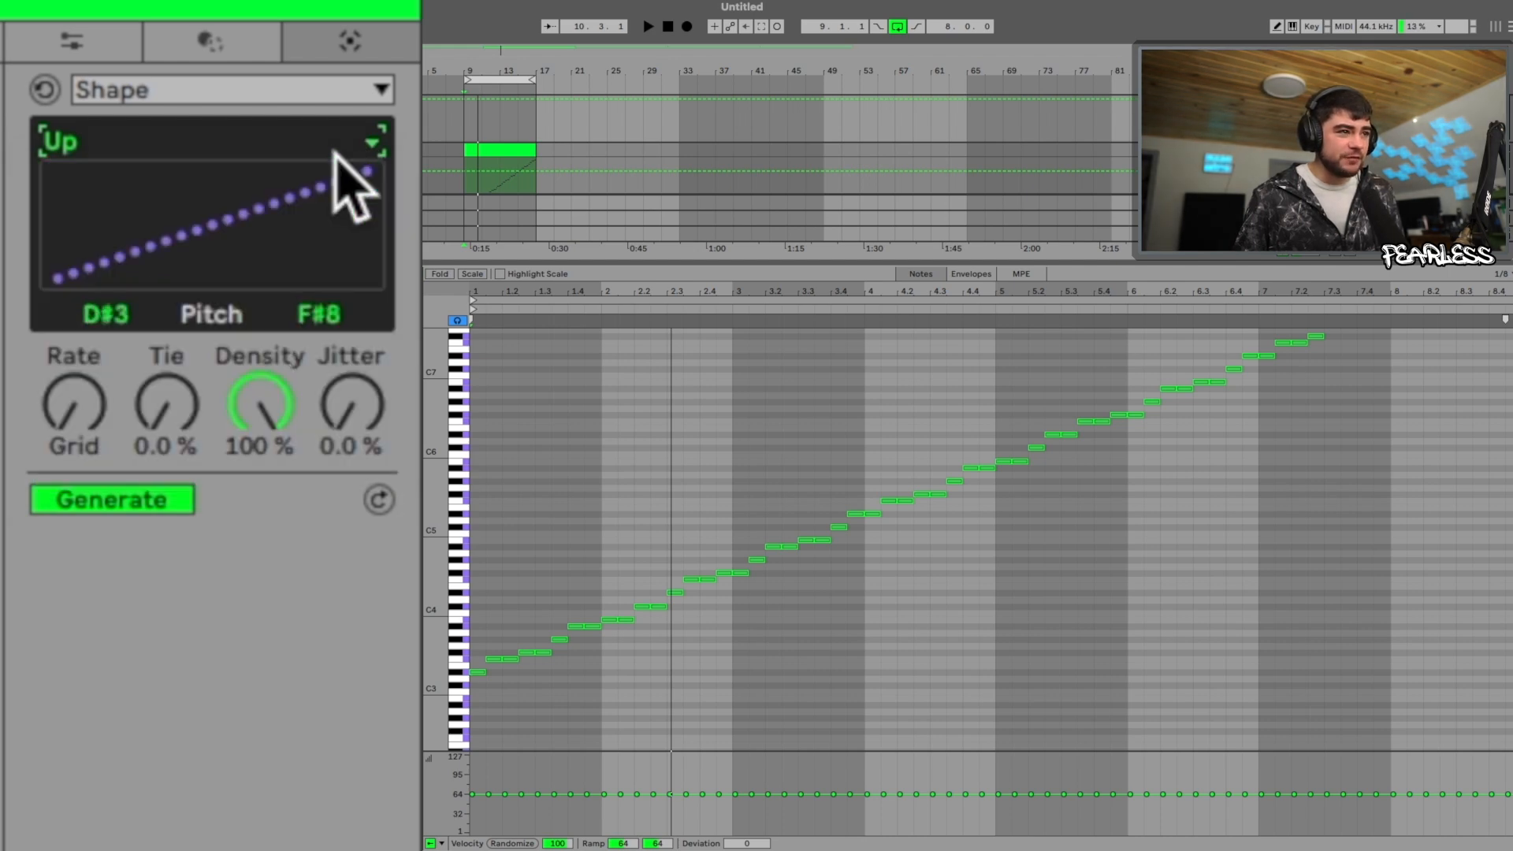
click(290, 136)
click(253, 250)
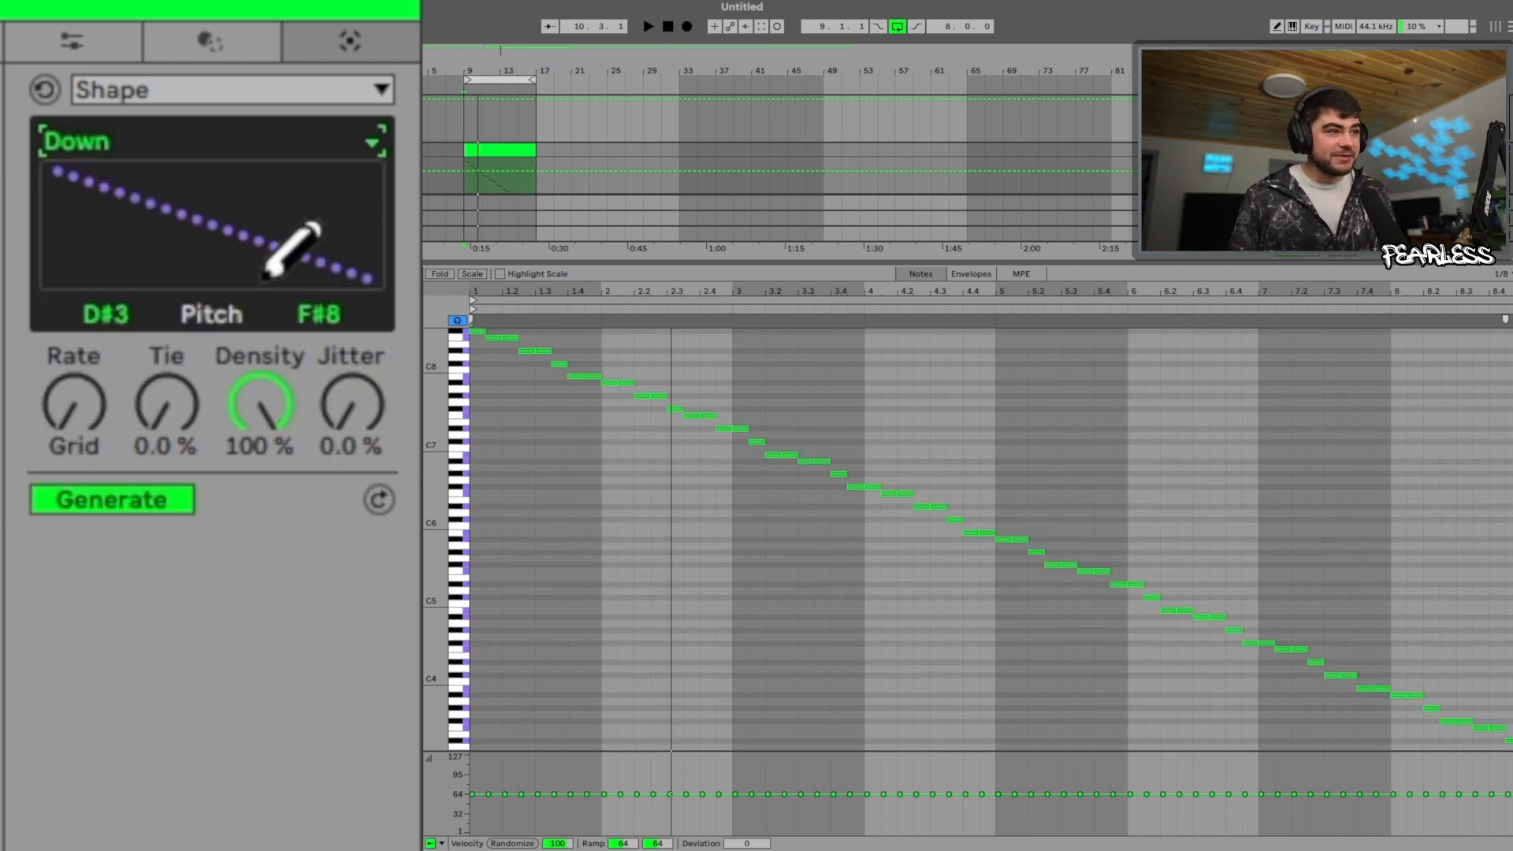
click(87, 130)
click(120, 277)
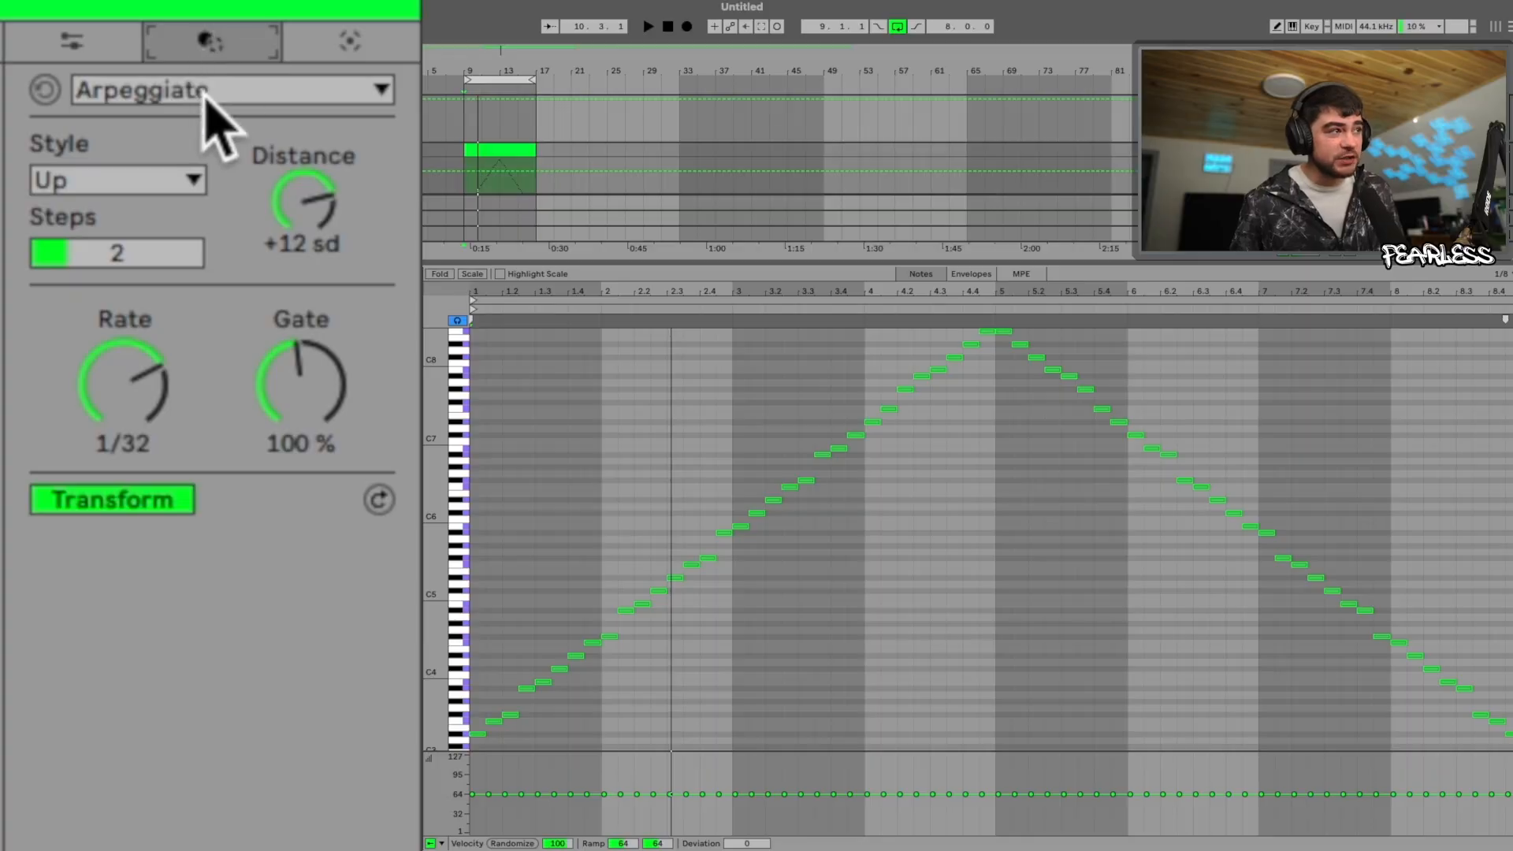
Look through the Arpeggiate styles, return to the Shape generator, and try the Down & Up contour
click(96, 183)
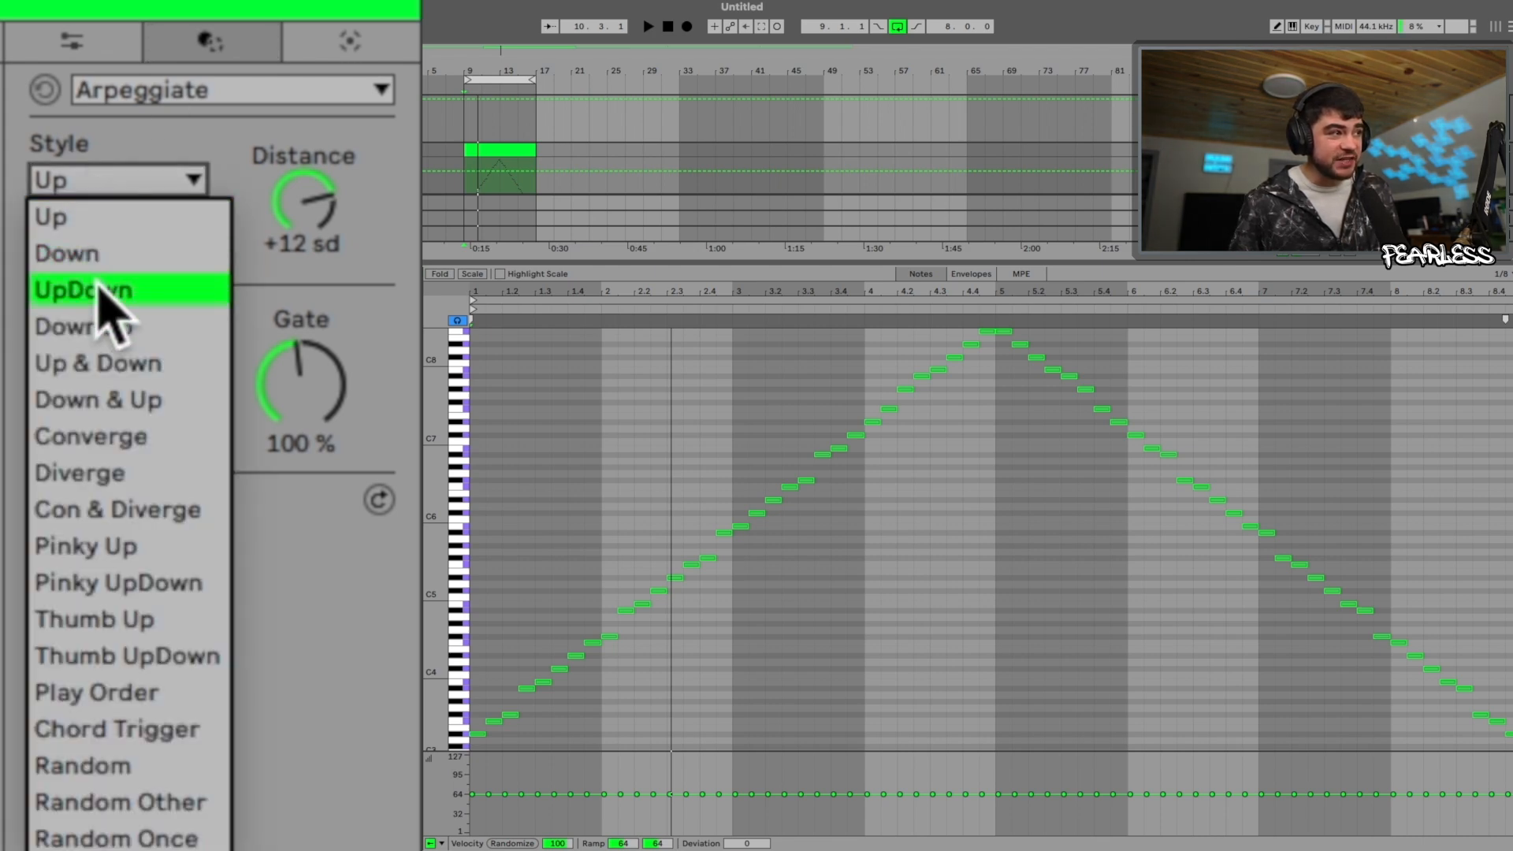
click(315, 39)
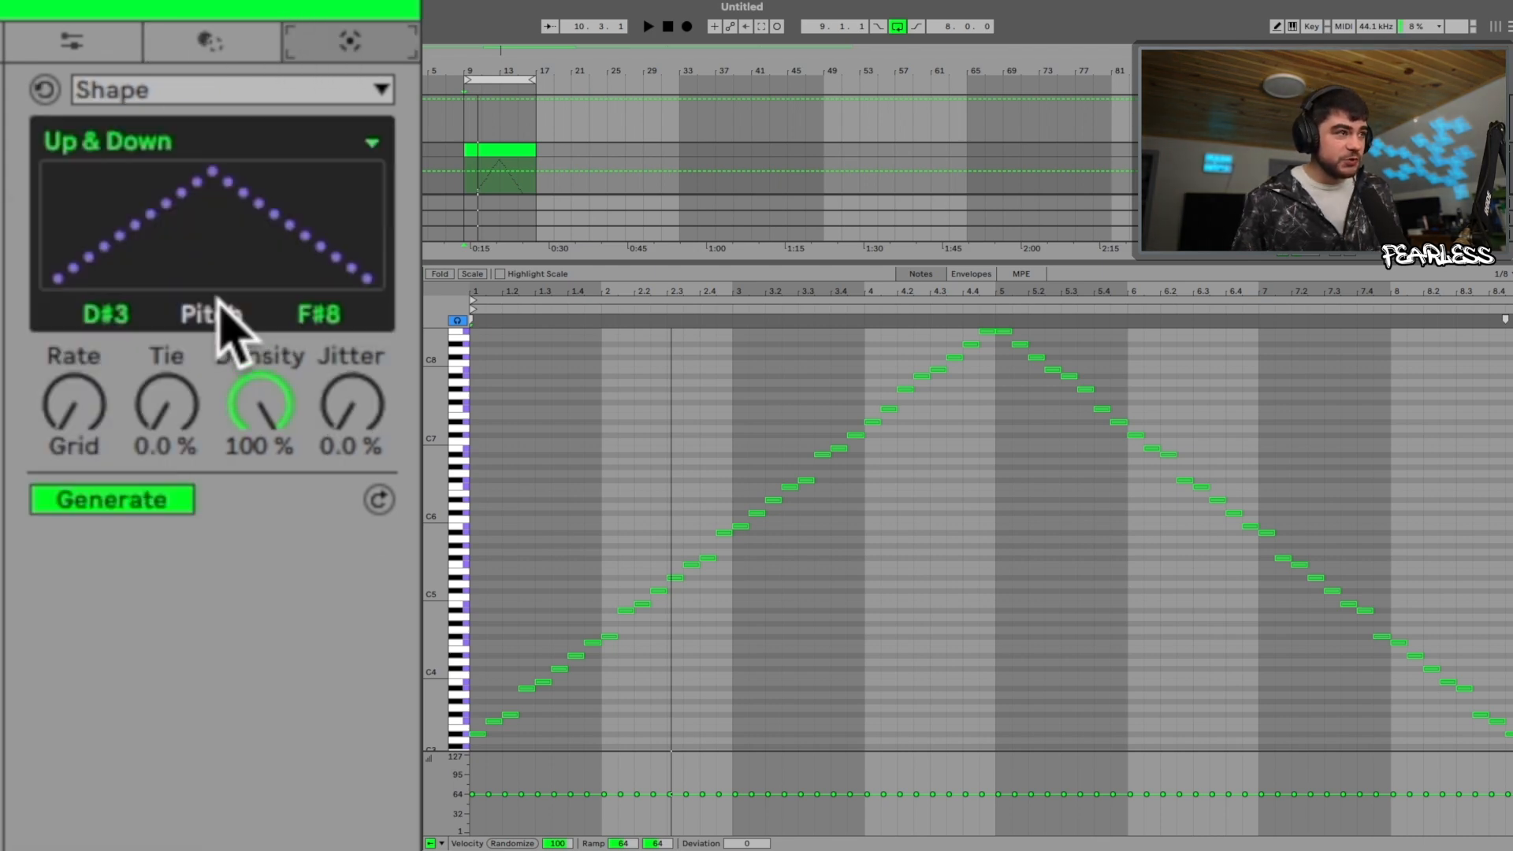
click(233, 148)
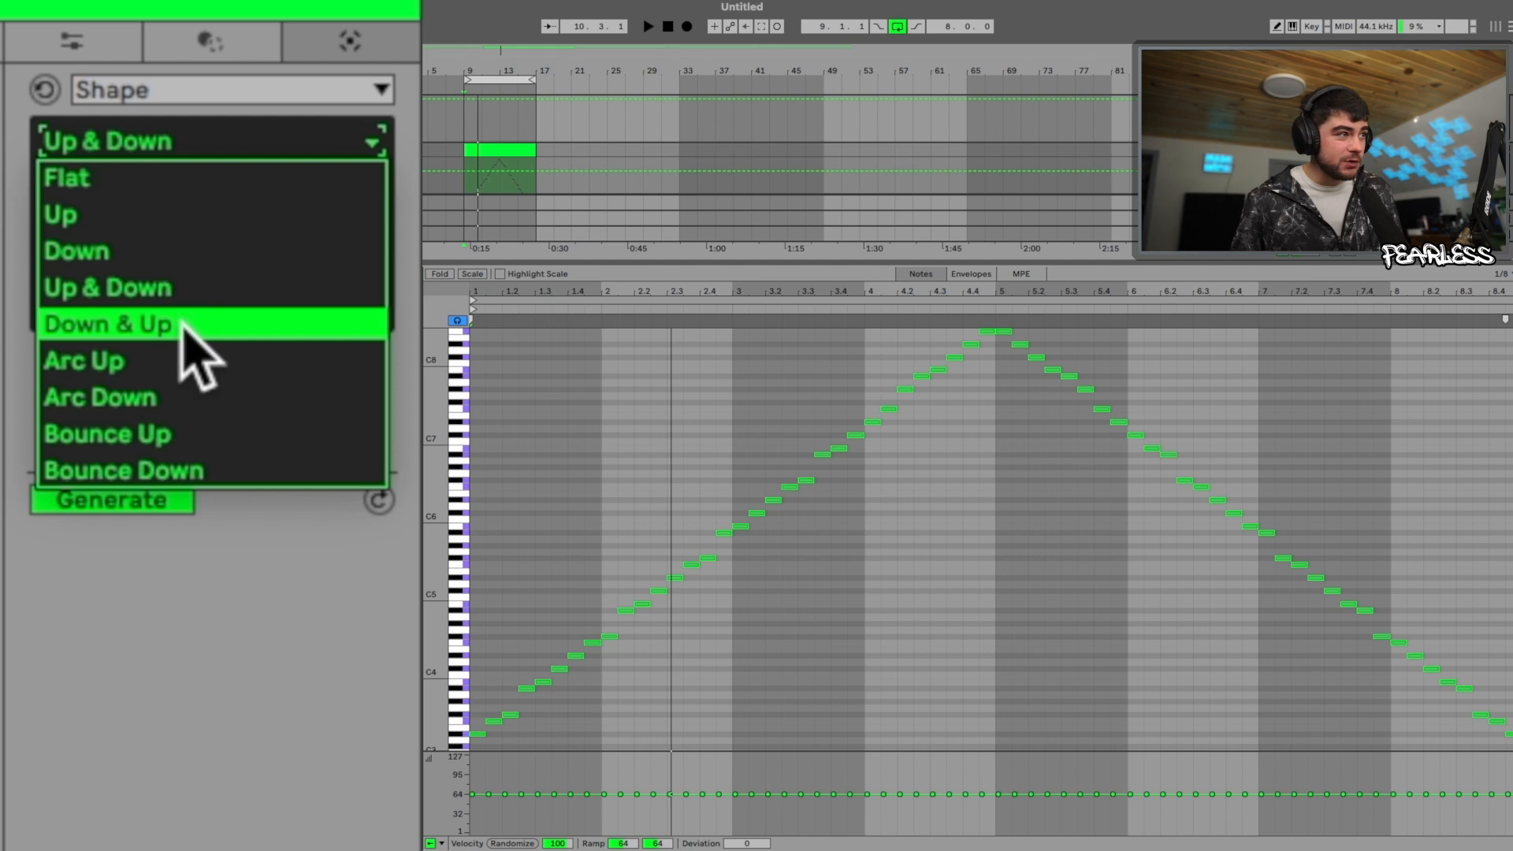
click(189, 324)
click(110, 150)
click(125, 324)
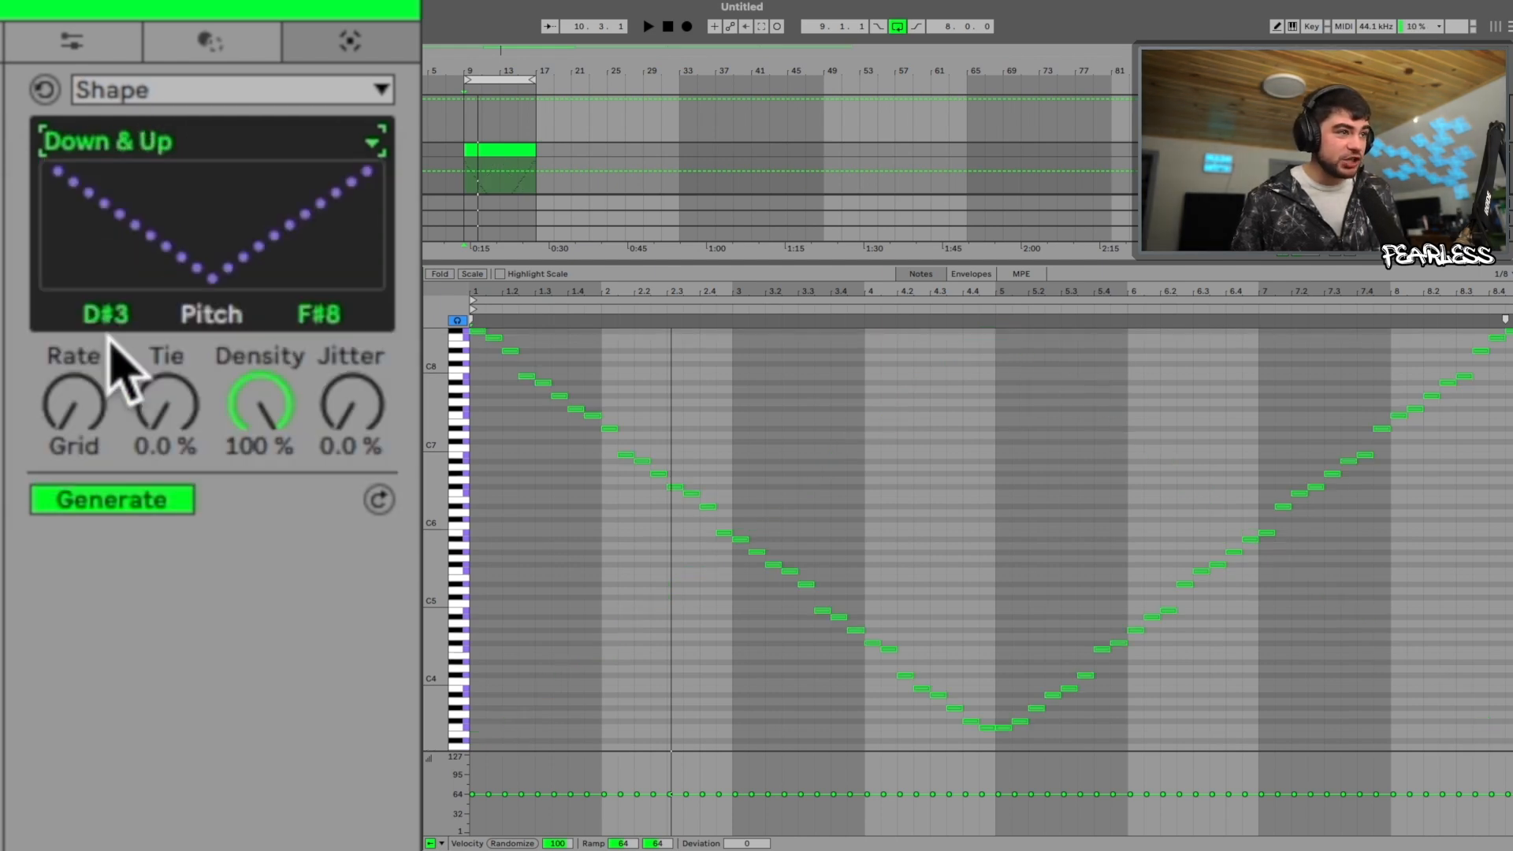
Try the Arc Up contour and a hand-drawn User contour in the Shape generator
click(138, 145)
click(126, 360)
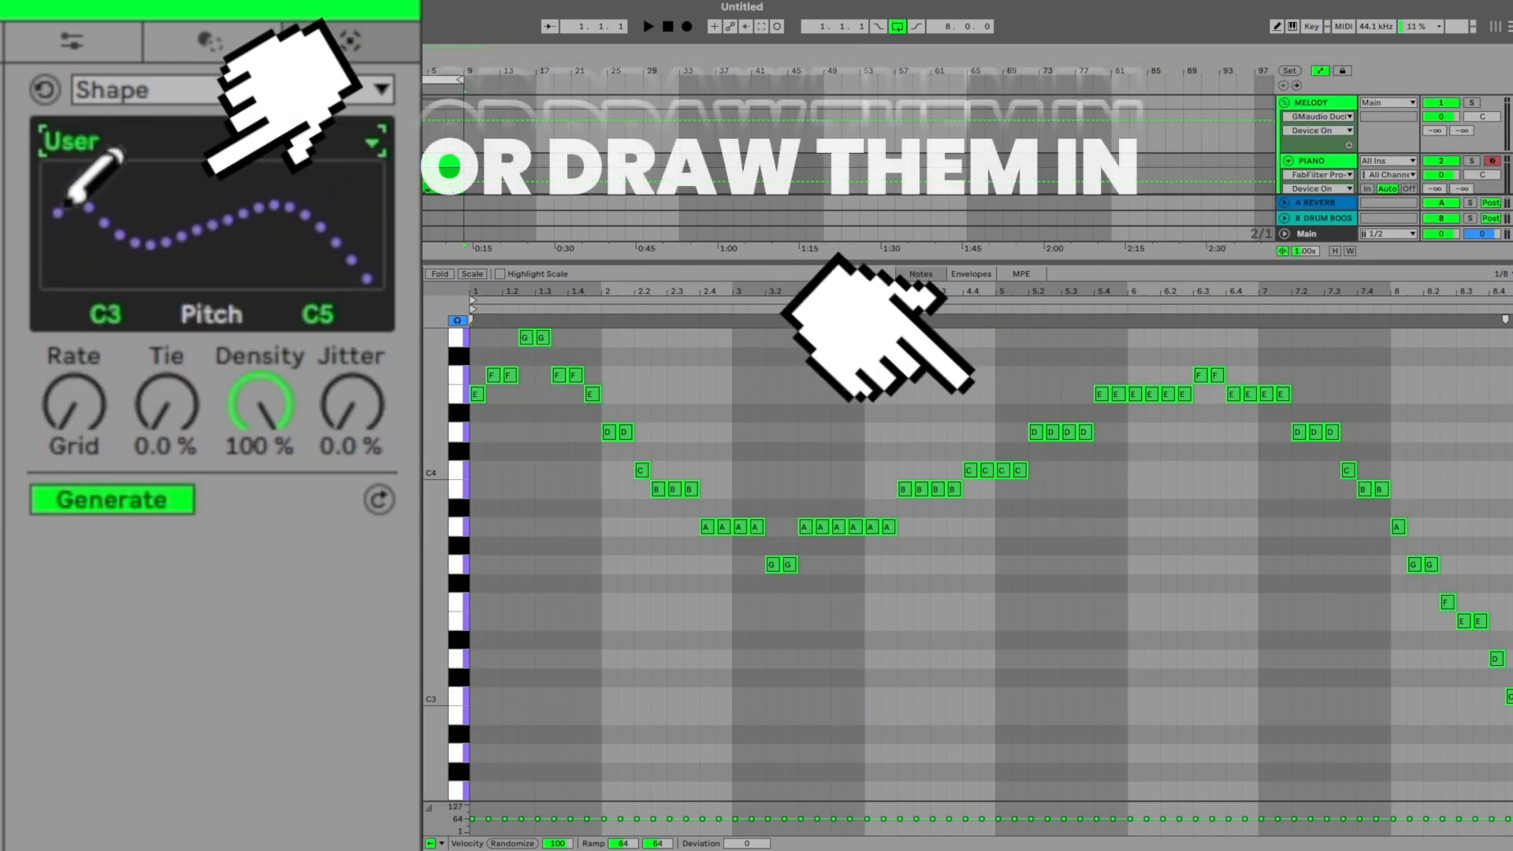
mouse_move(67, 205)
mouse_down()
mouse_move(160, 211)
mouse_move(121, 257)
mouse_move(172, 214)
mouse_move(233, 268)
mouse_move(331, 209)
mouse_move(347, 236)
mouse_up()
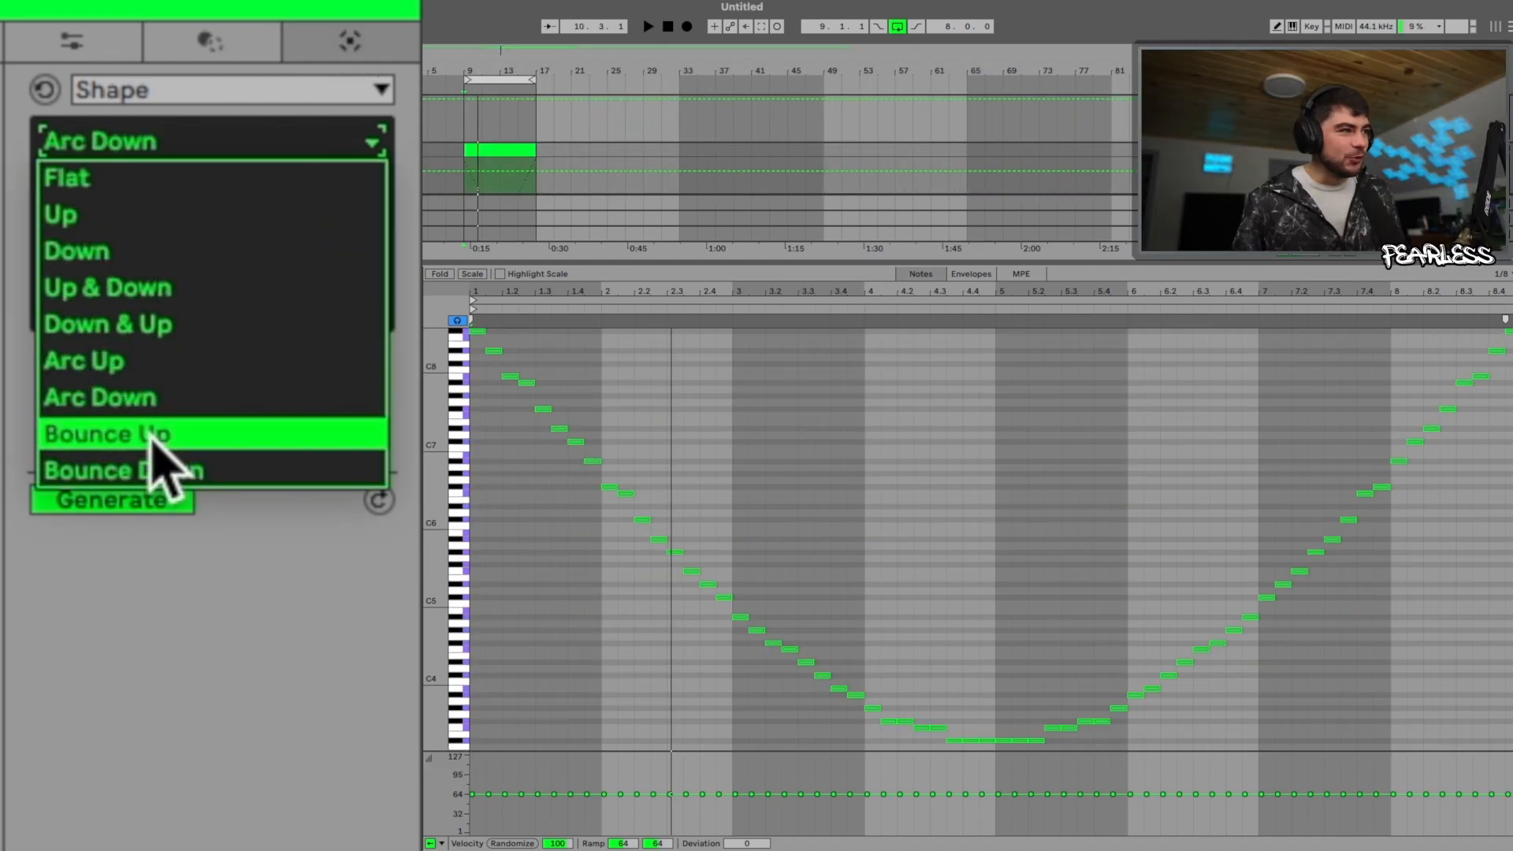
Try the Bounce Up contour, and set the Shape contour to Bounce Down
click(119, 434)
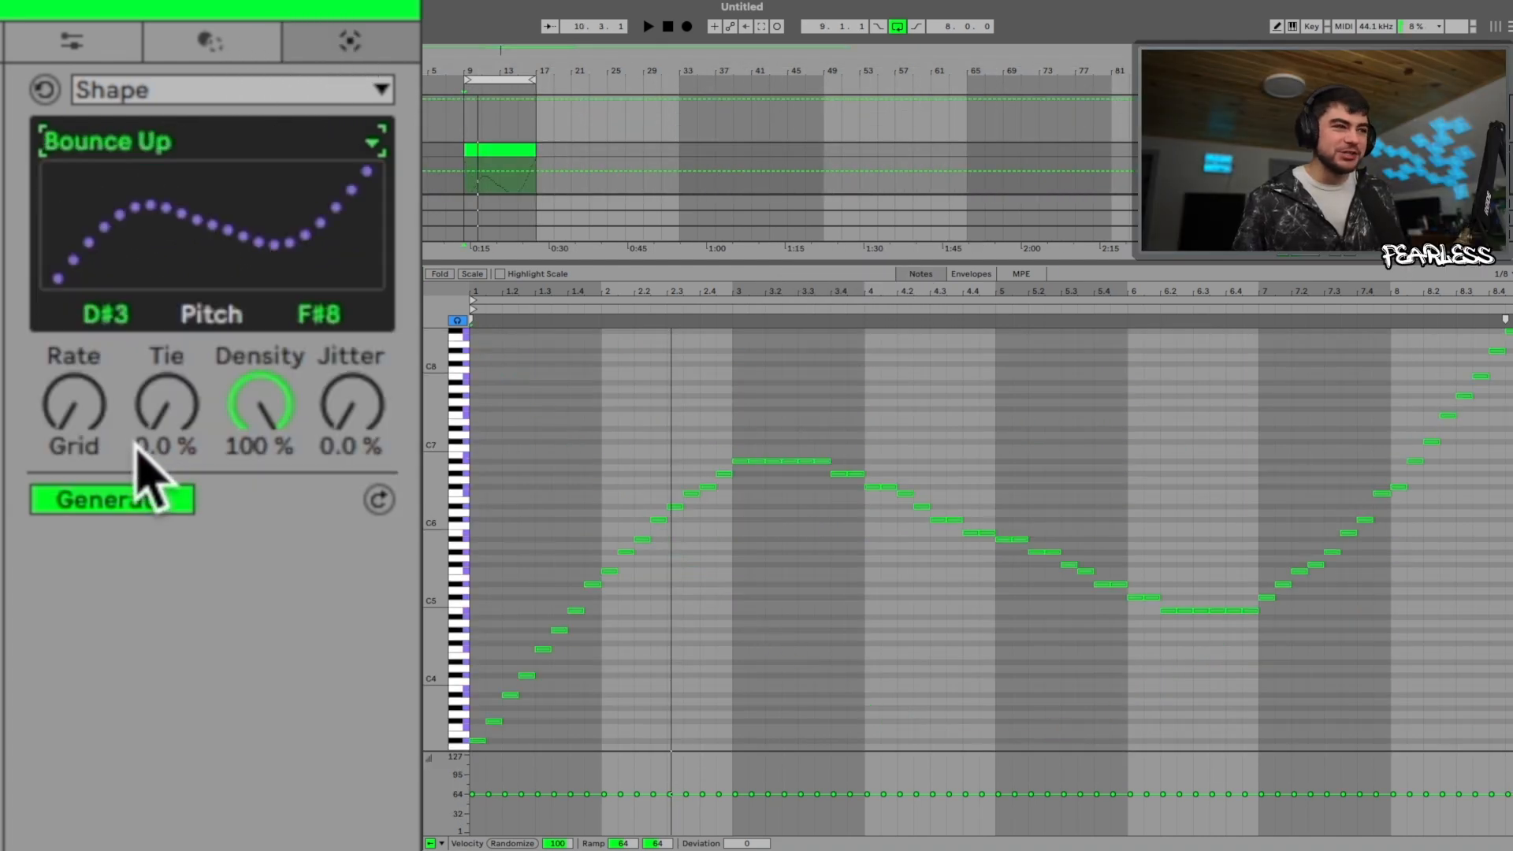
click(209, 142)
click(122, 471)
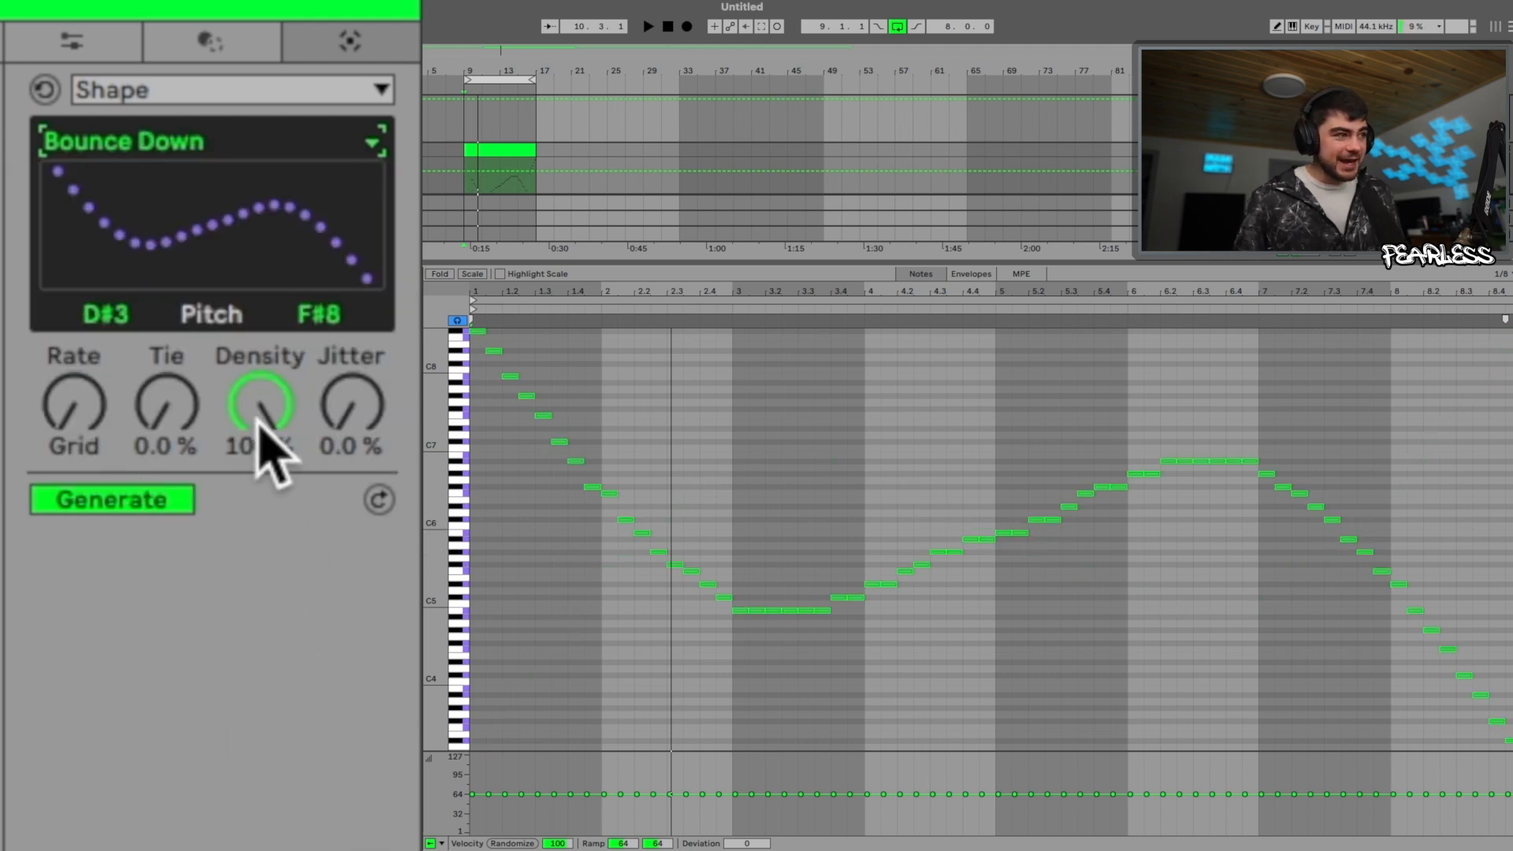
Try adding jitter to the Bounce Down melody, and thin out its notes with a density of 31 %
drag(260, 404, 260, 455)
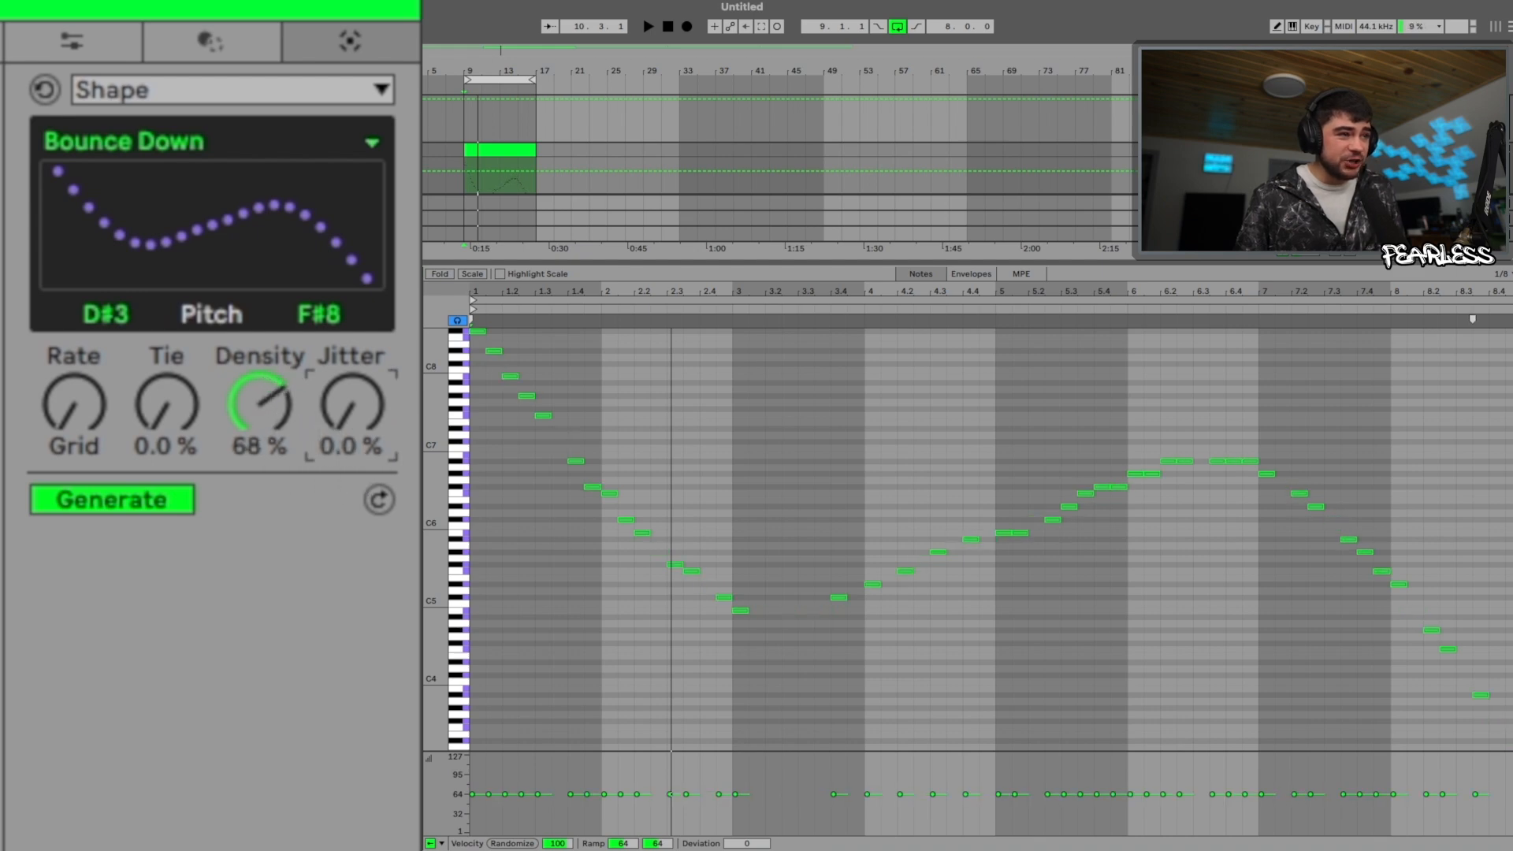
mouse_move(352, 404)
mouse_down()
mouse_move(352, 316)
mouse_move(352, 374)
mouse_up()
mouse_move(260, 402)
mouse_down()
mouse_move(261, 414)
mouse_move(270, 398)
mouse_up()
Lengthen the generated notes with a tie of 62 %, and set the density to 53 %
drag(167, 416, 169, 409)
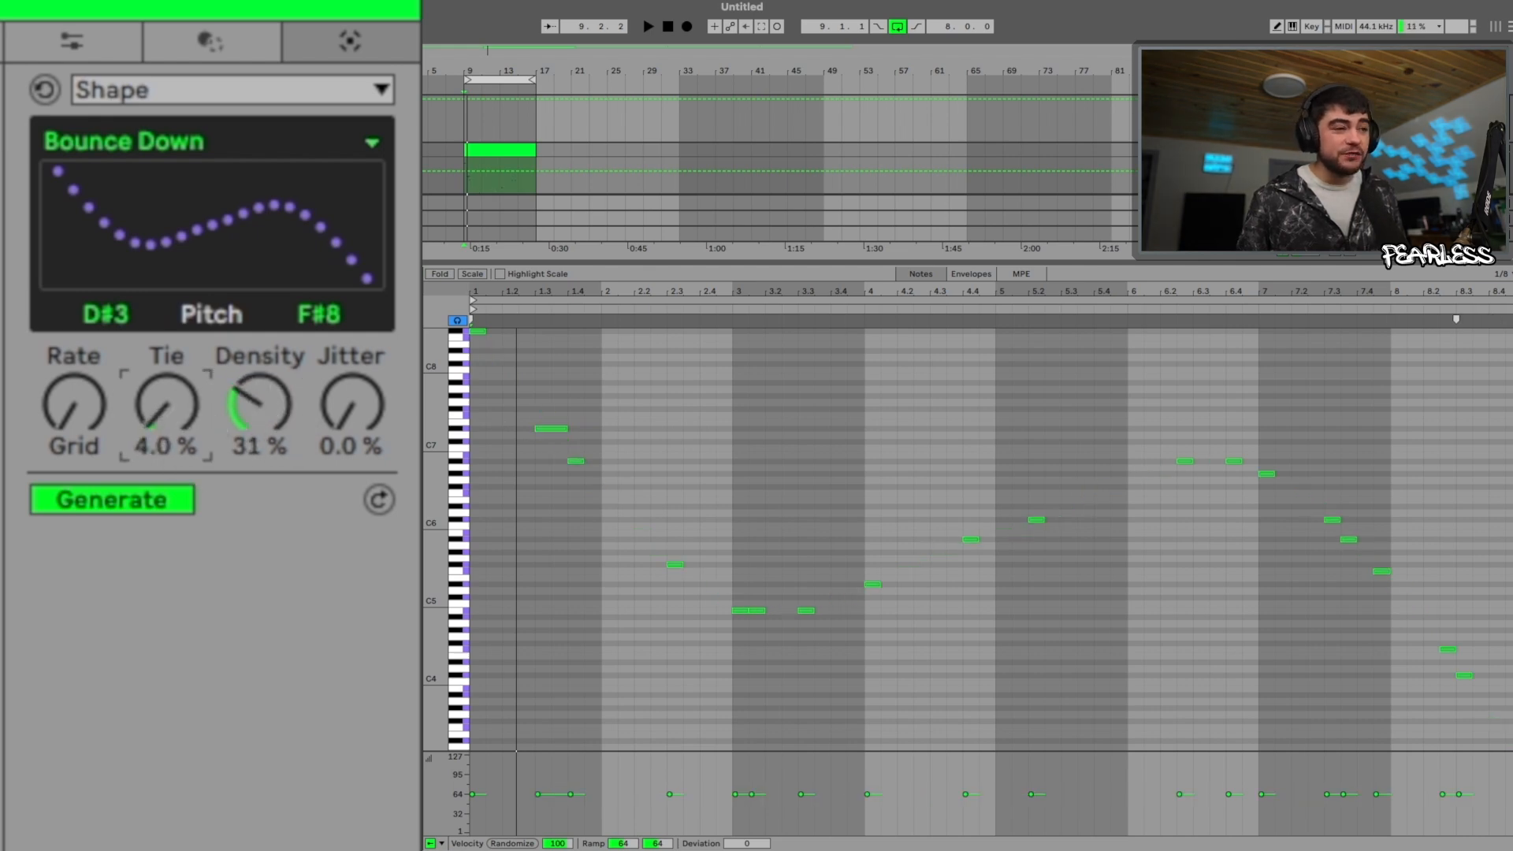
drag(169, 410, 260, 379)
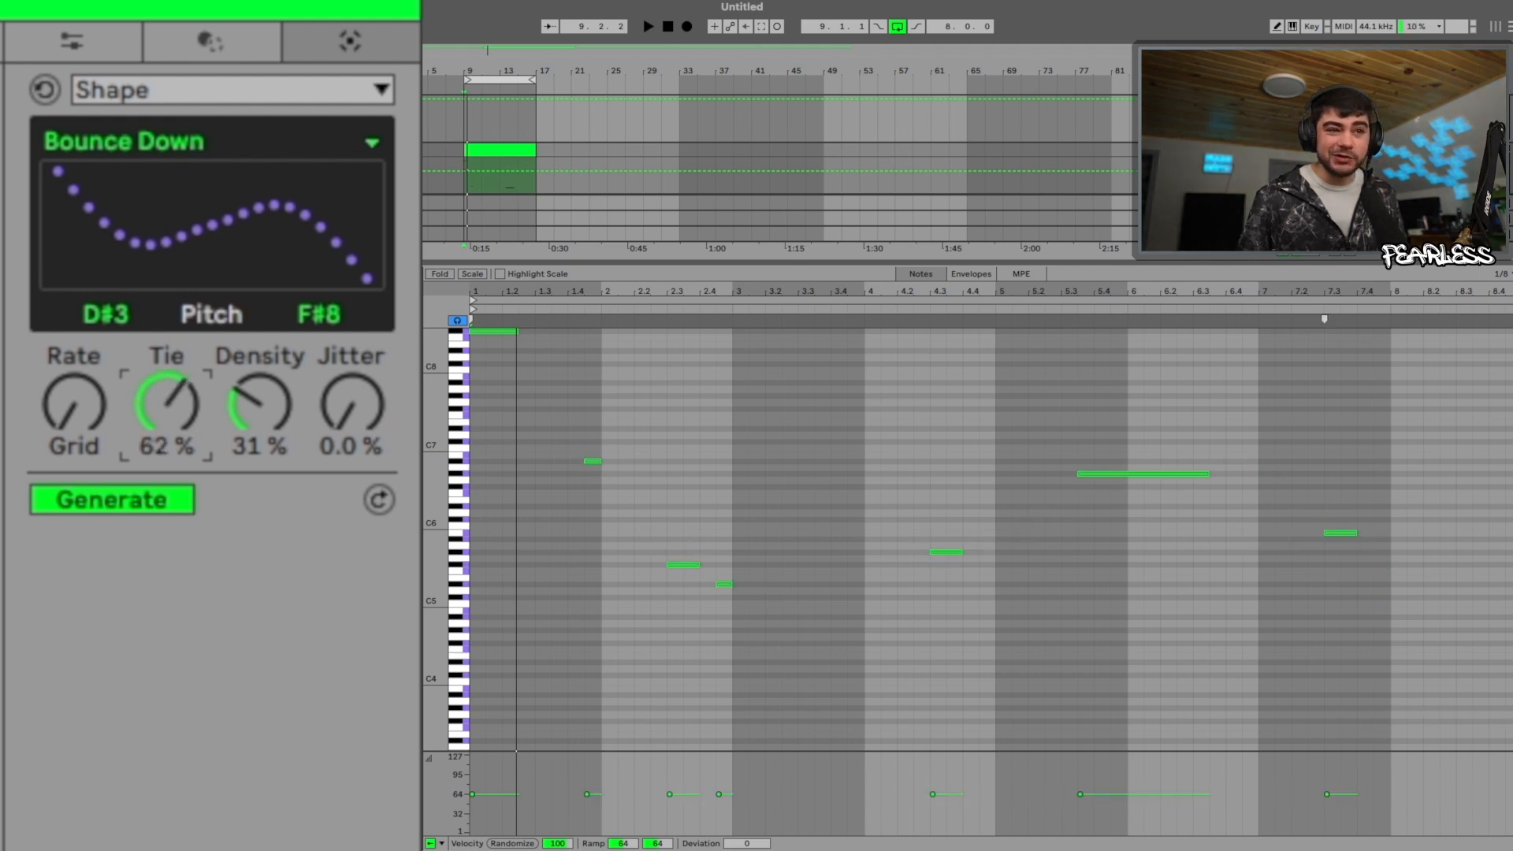
right_click(168, 408)
click(272, 530)
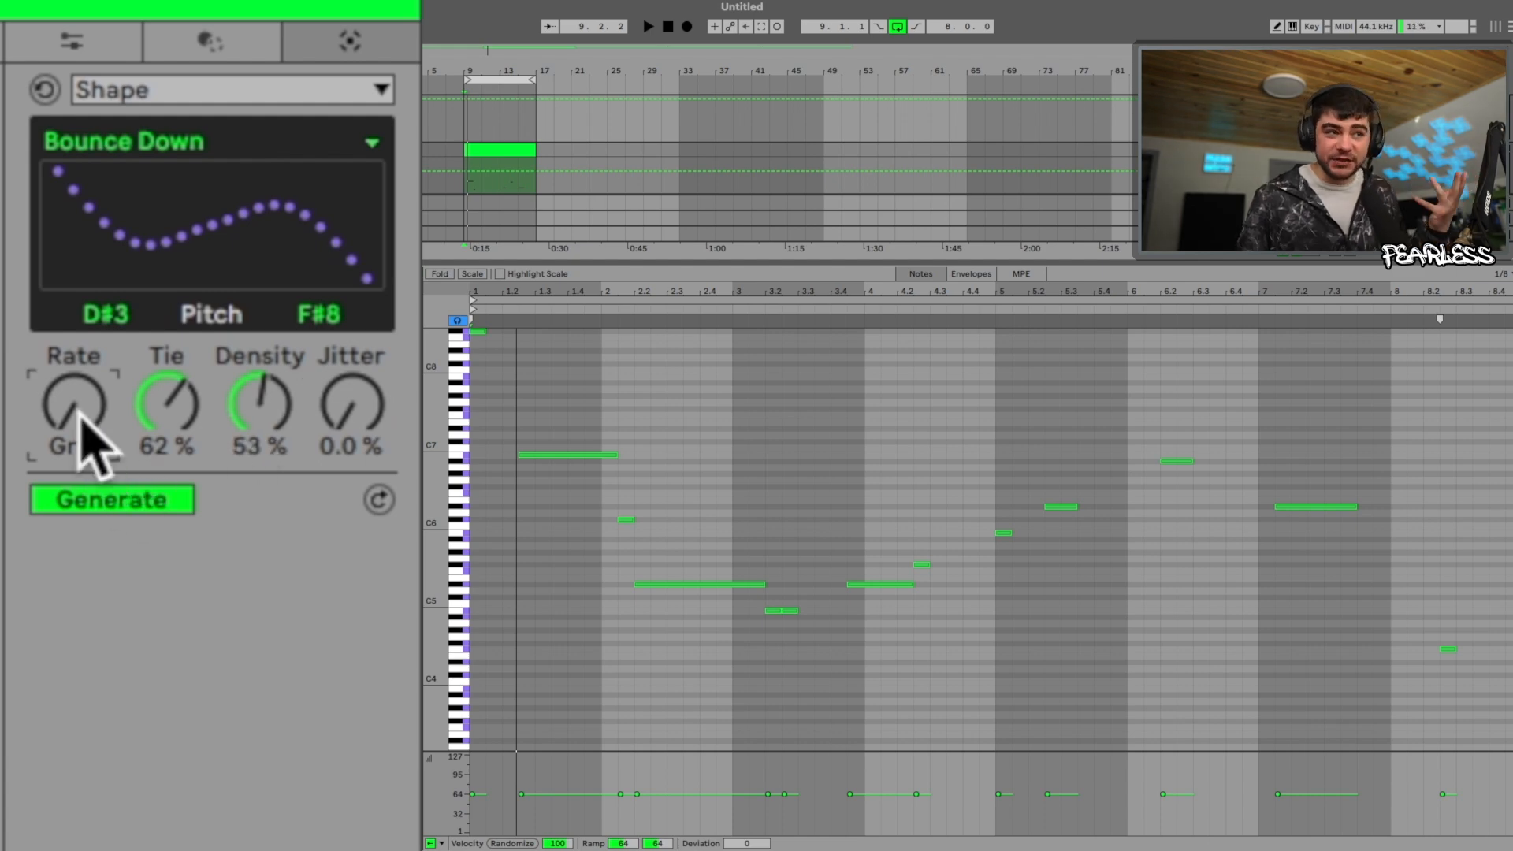
Adjust the Shape generator's rate, try the Up contour, and set the contour to Flat
drag(74, 403, 74, 377)
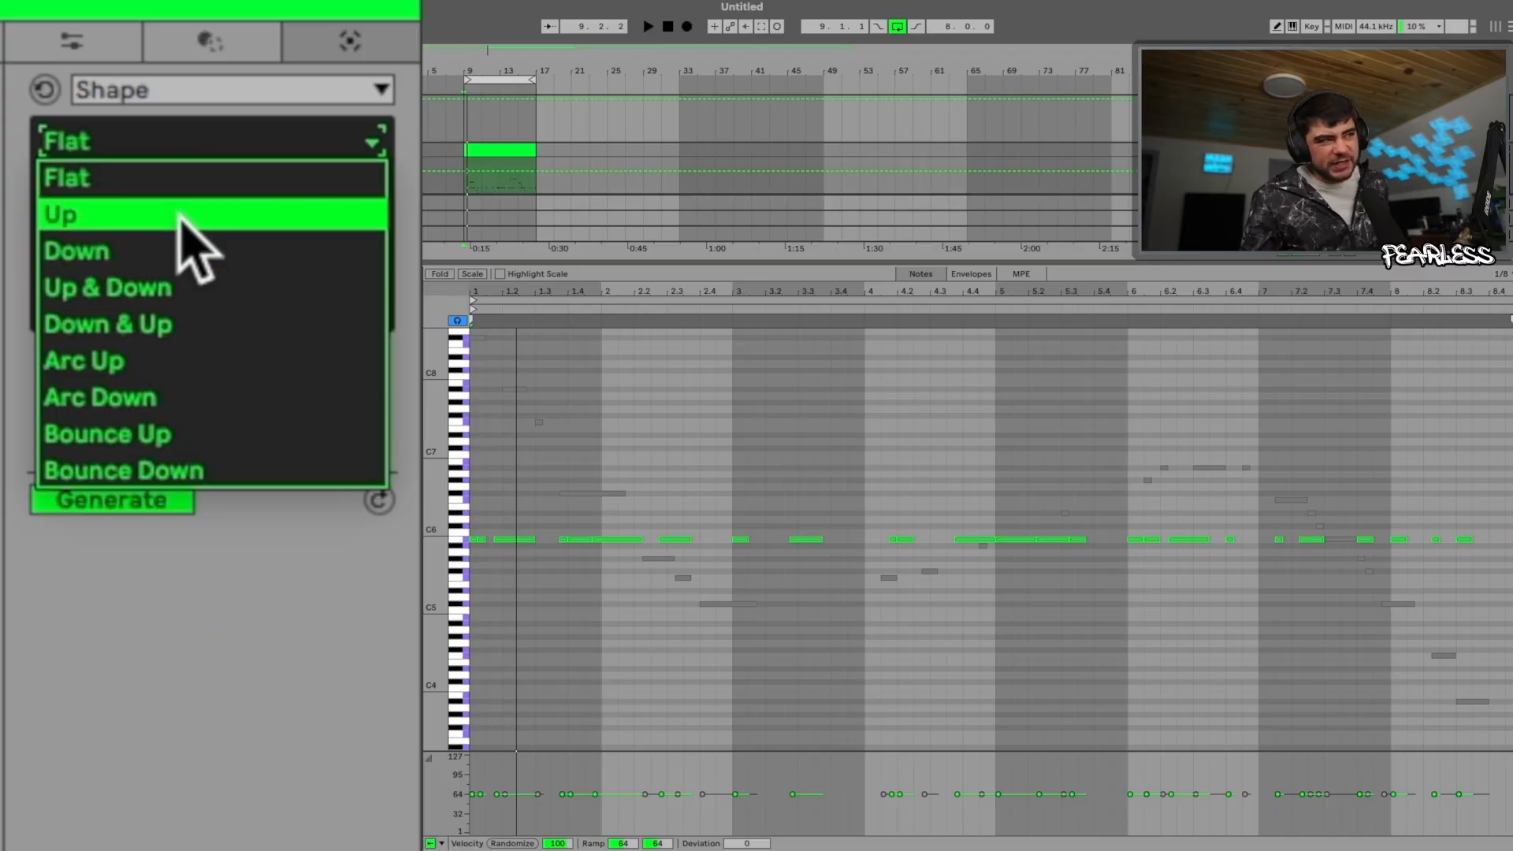
click(188, 229)
click(217, 152)
click(213, 180)
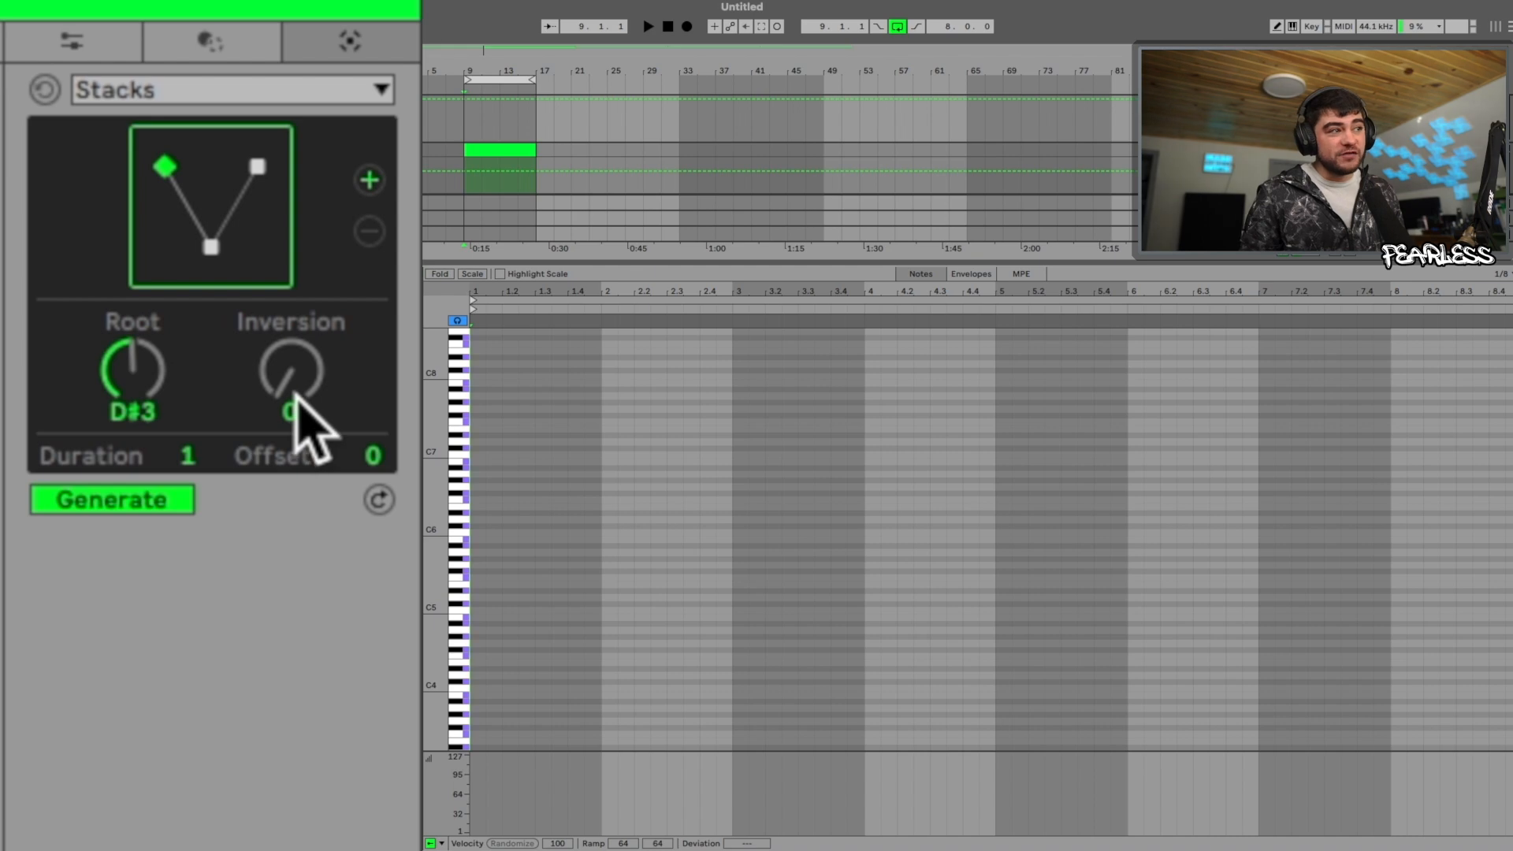
Generate a chord on root D#3 with the Stacks generator and set its duration to 1/4
mouse_move(226, 266)
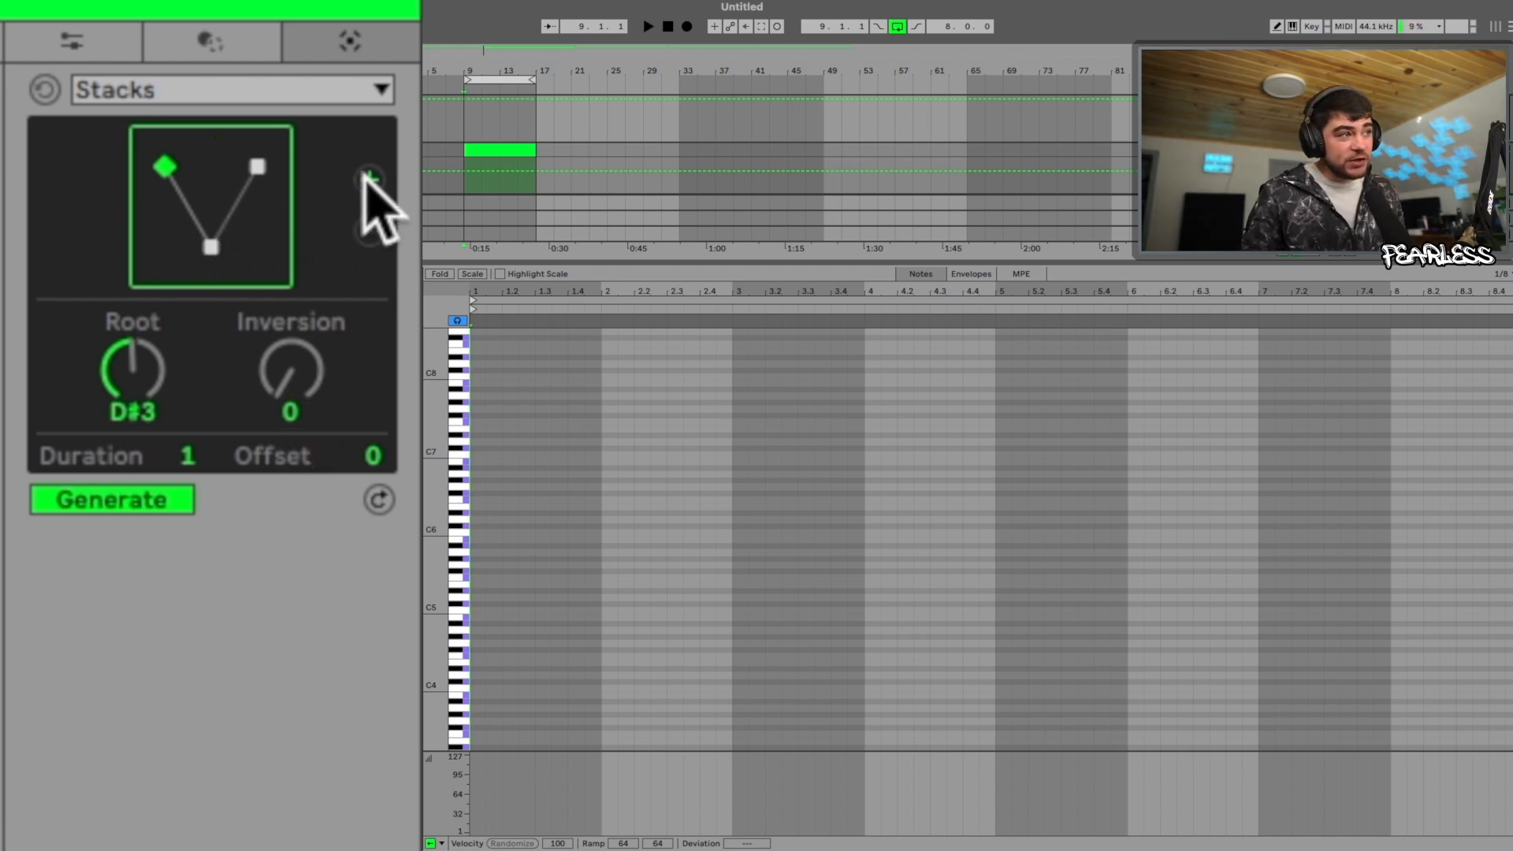
click(367, 178)
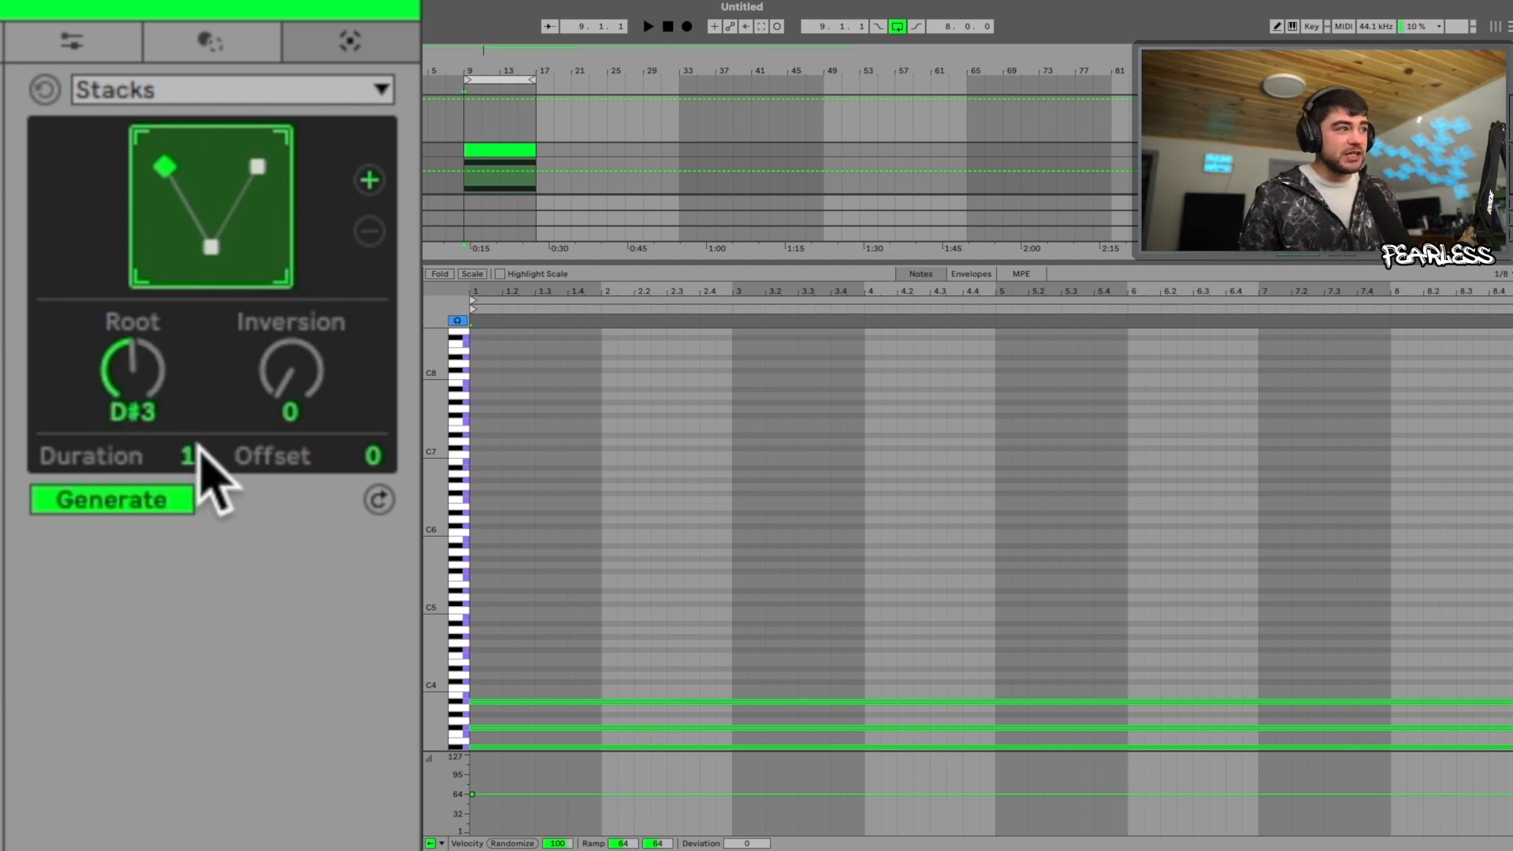
drag(187, 457, 186, 492)
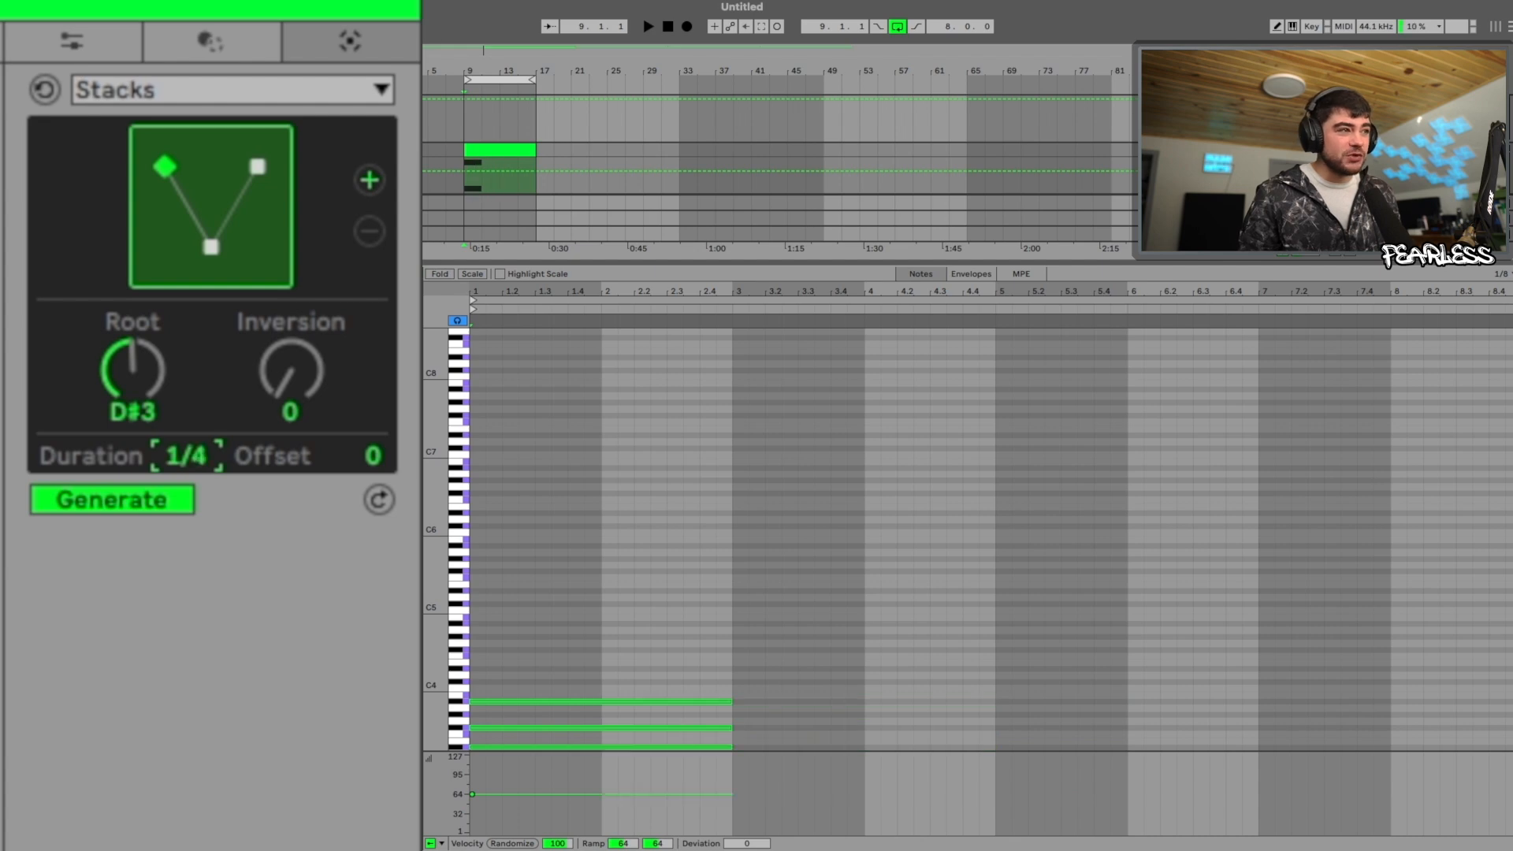
scroll(630, 575, down, 3)
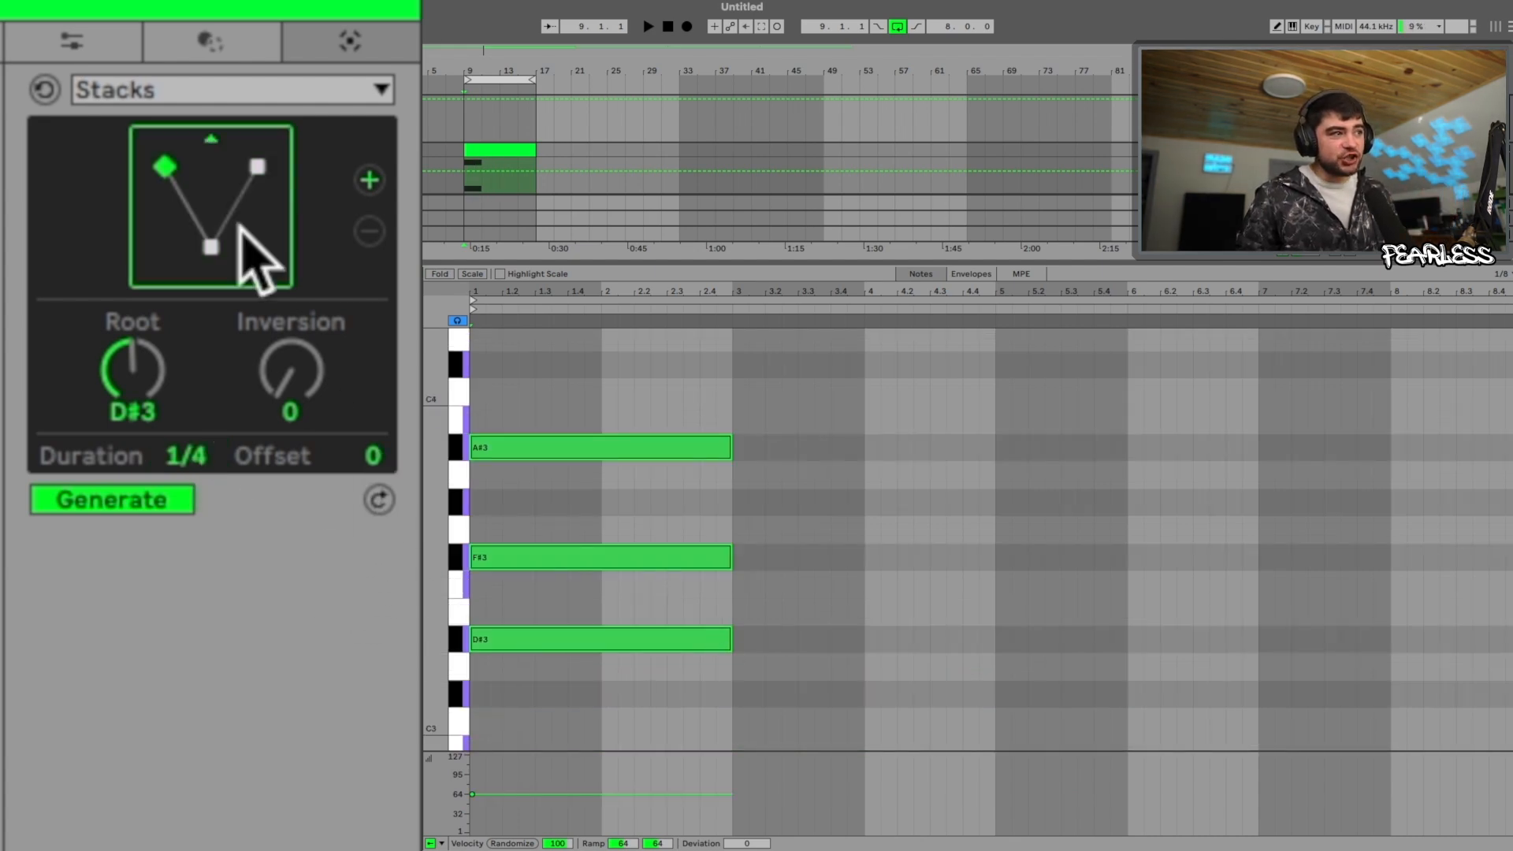
Go through the chord patterns for the D#3 chord until it consists of D#3, A#3 and B3
click(210, 141)
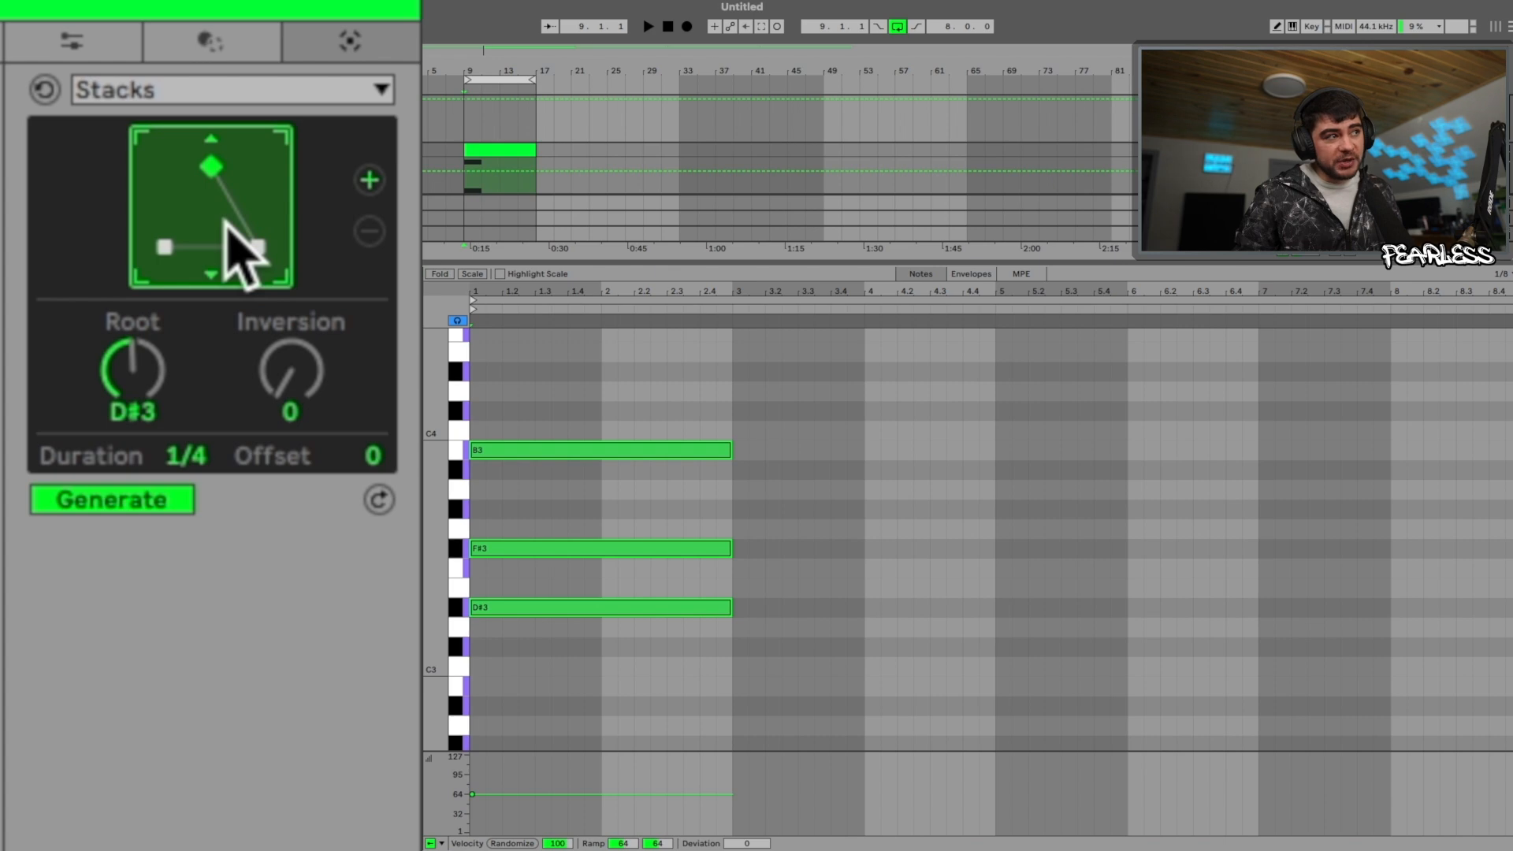
drag(210, 206, 210, 140)
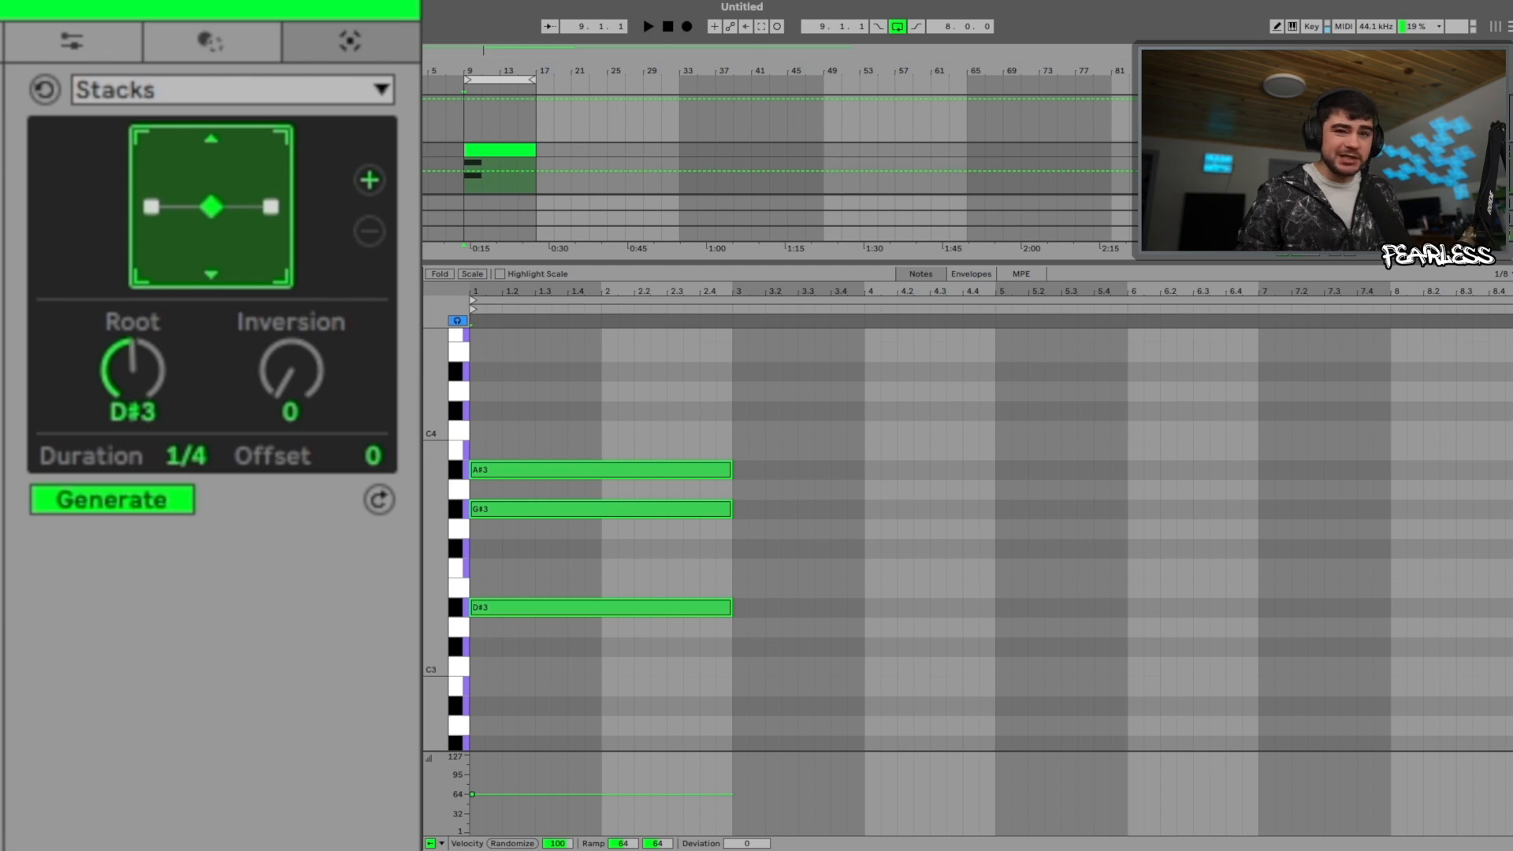
drag(210, 213, 214, 193)
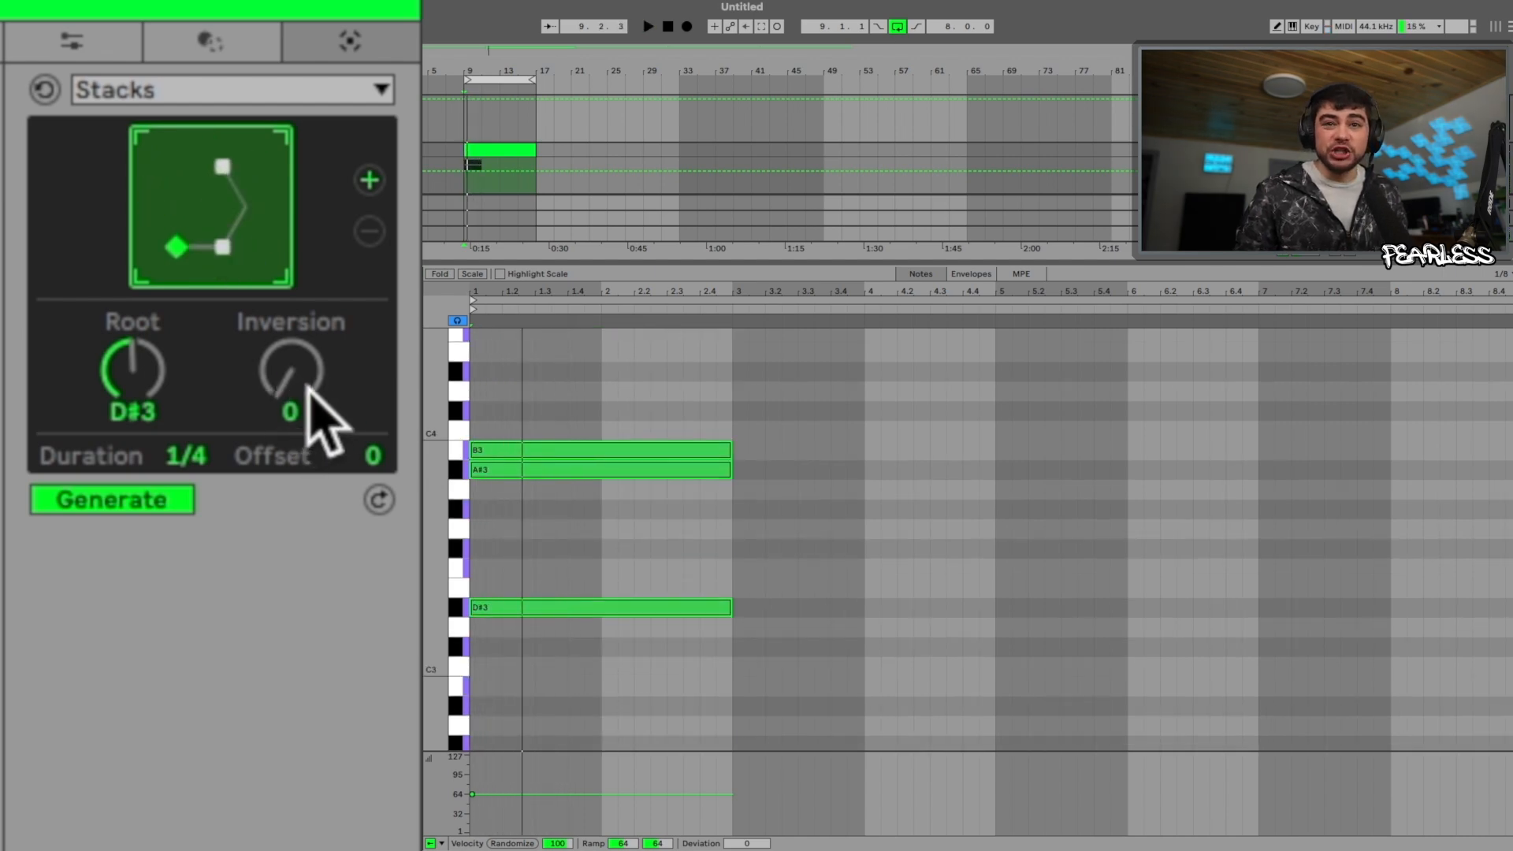
Try an inversion of 2 and an offset of +1/4 on the chord, and reset both to 0
drag(291, 370, 291, 347)
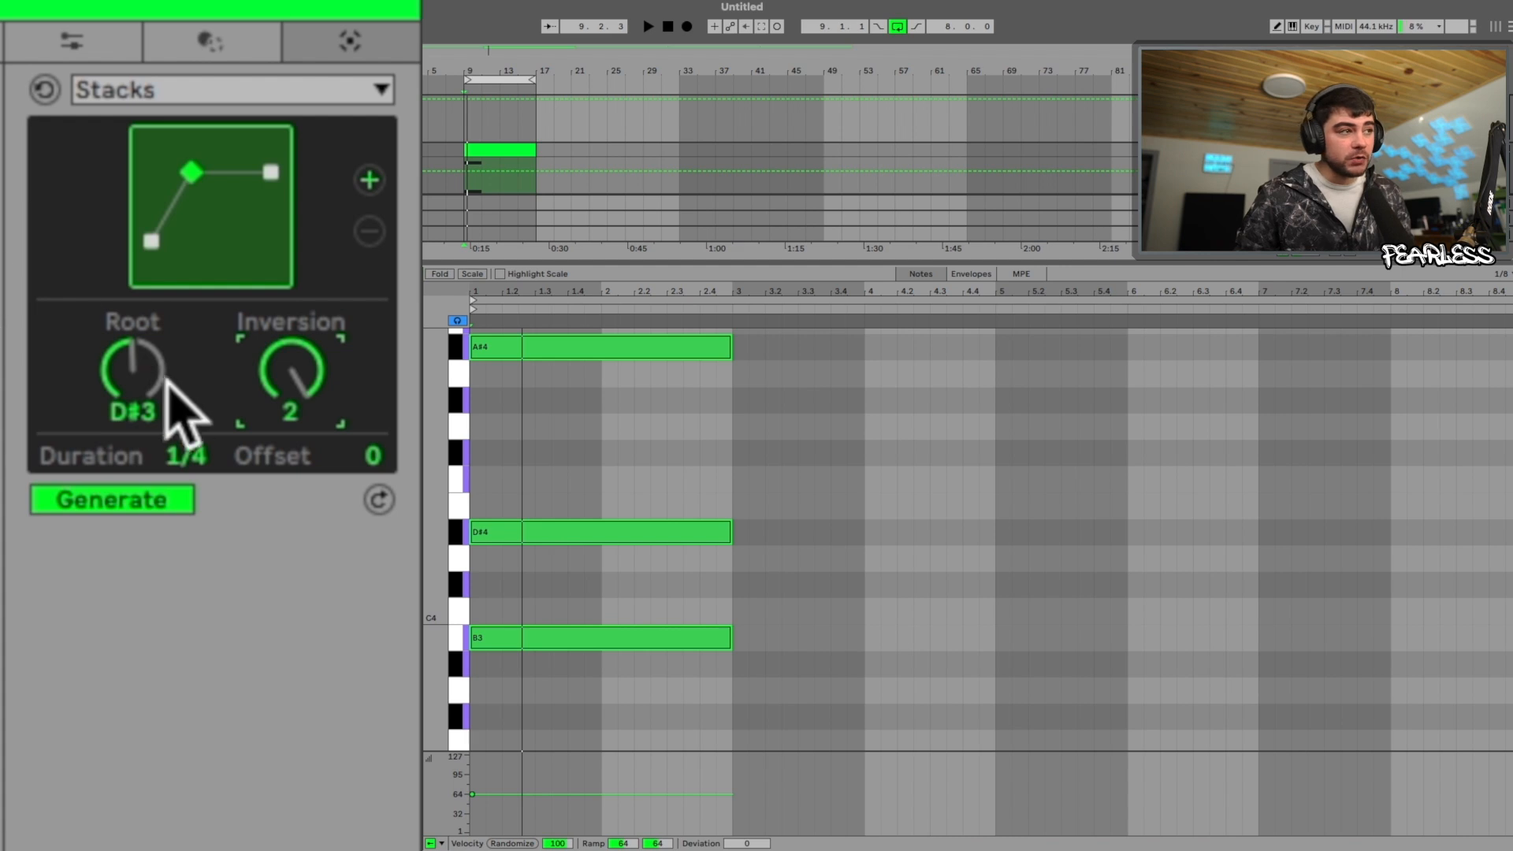
drag(321, 343, 298, 377)
key(space)
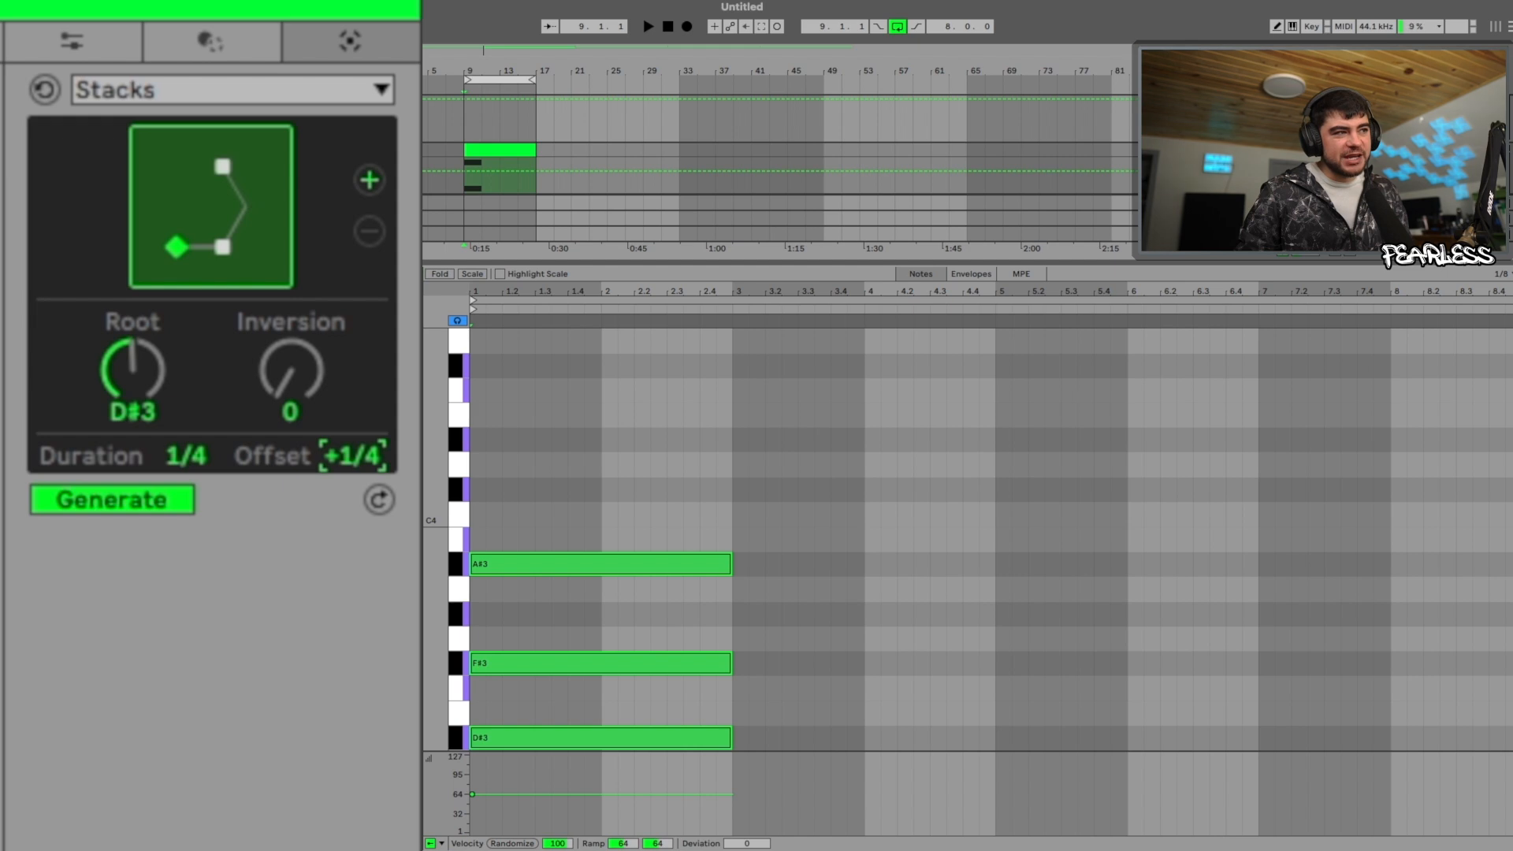
mouse_move(352, 456)
mouse_down()
mouse_move(353, 443)
mouse_move(352, 475)
mouse_move(358, 461)
mouse_up()
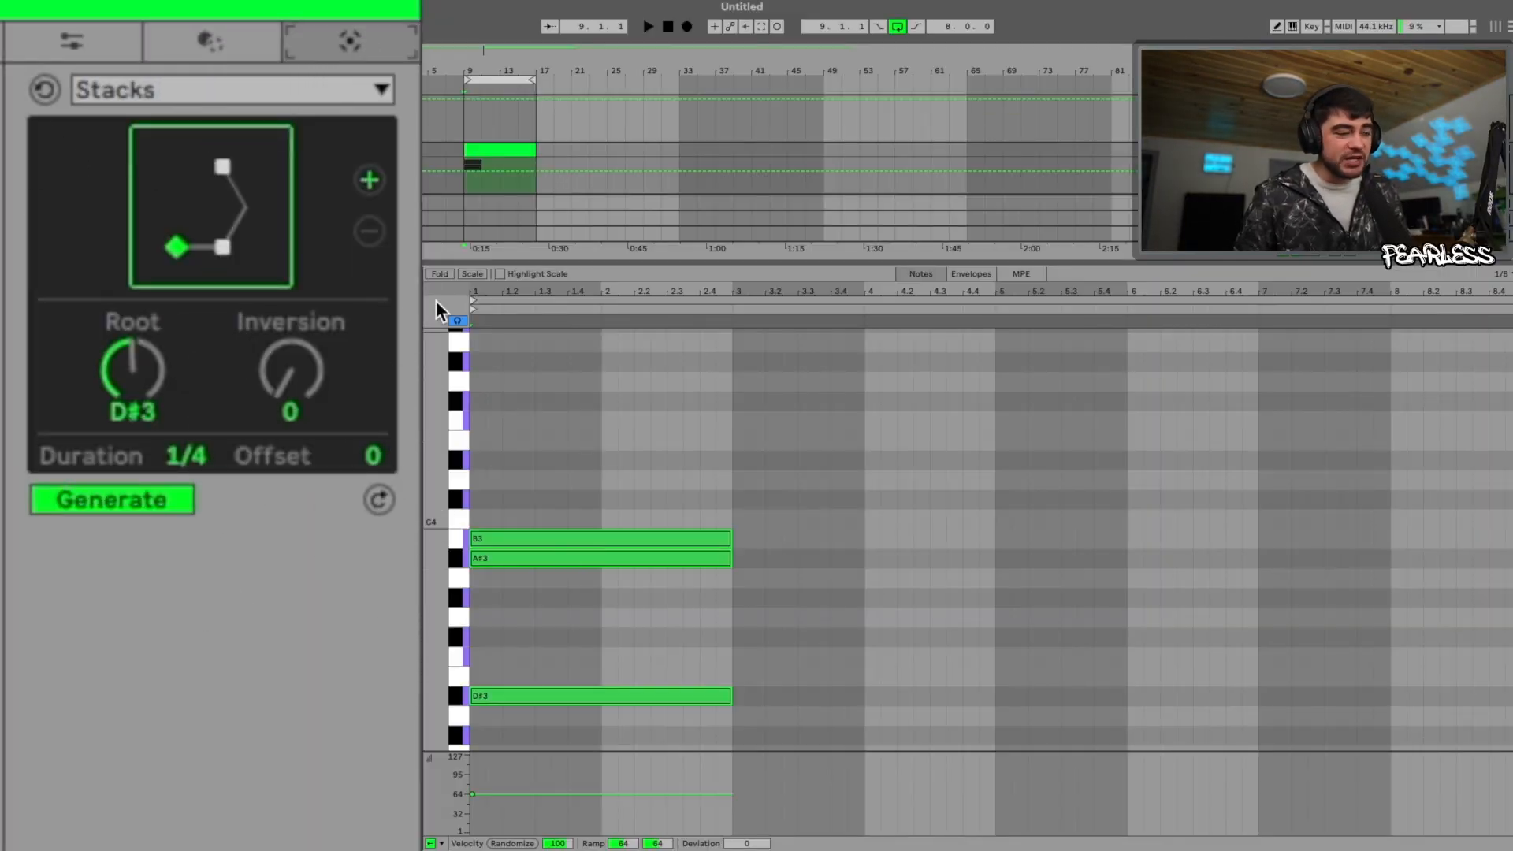
Add a second chord with the pattern D#3, G#3, B3 and E#4, and set its offset to -3/4
scroll(572, 566, down, 2)
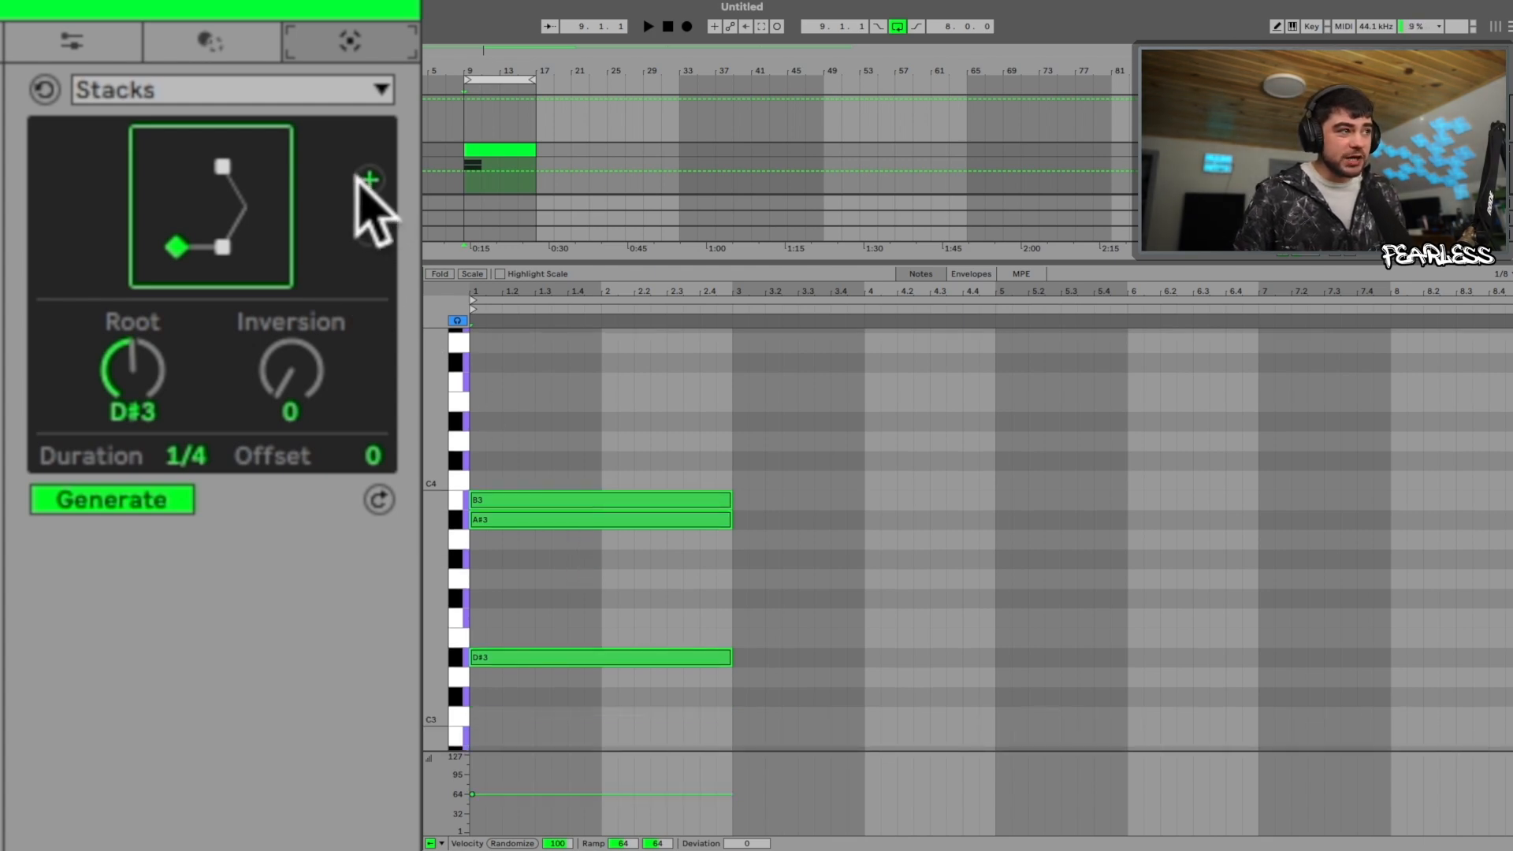
click(369, 180)
click(195, 236)
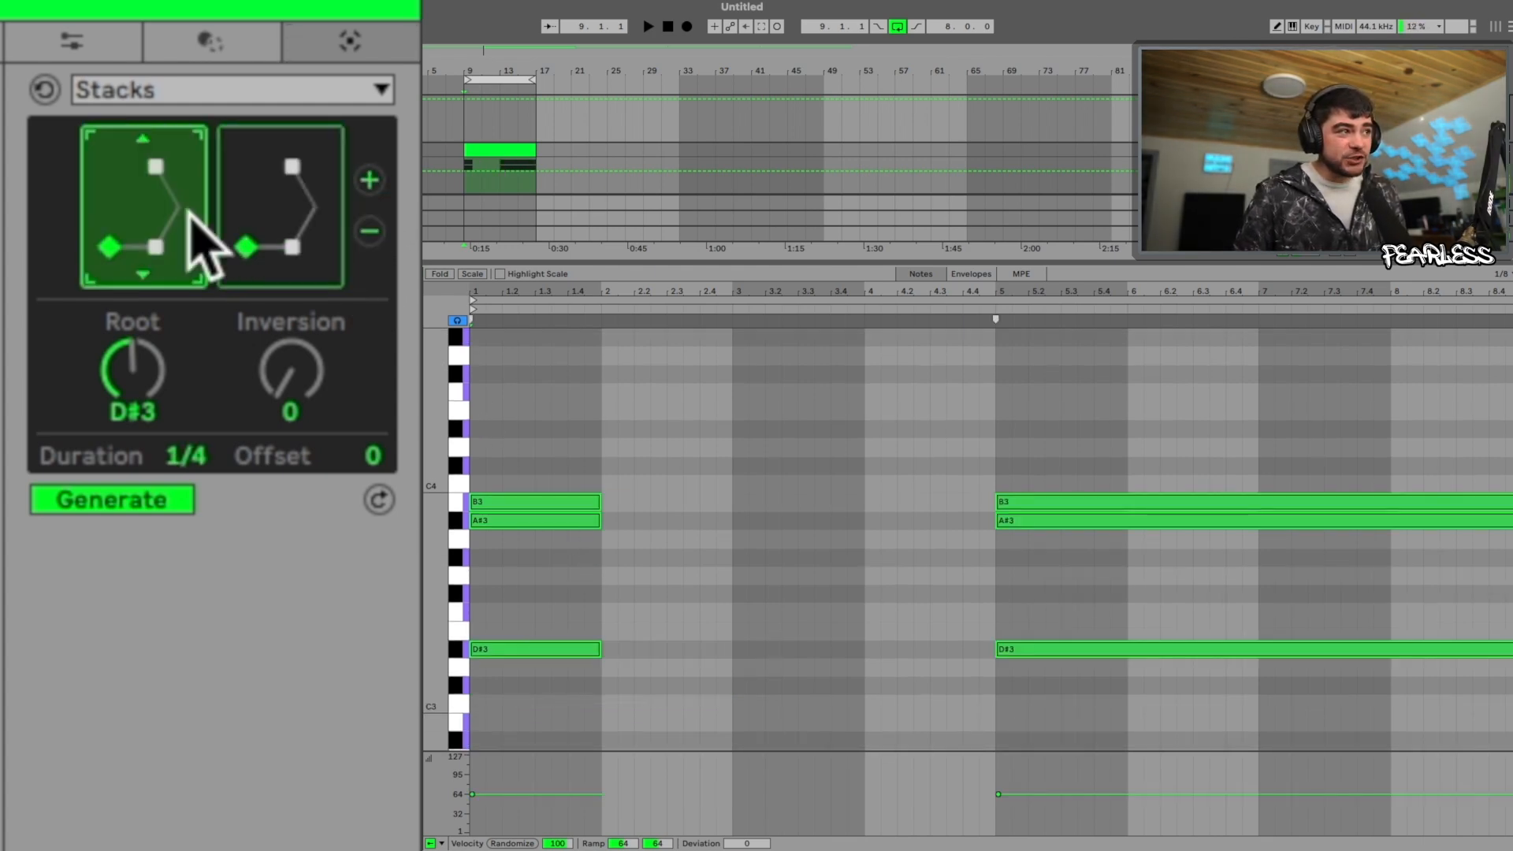
click(274, 230)
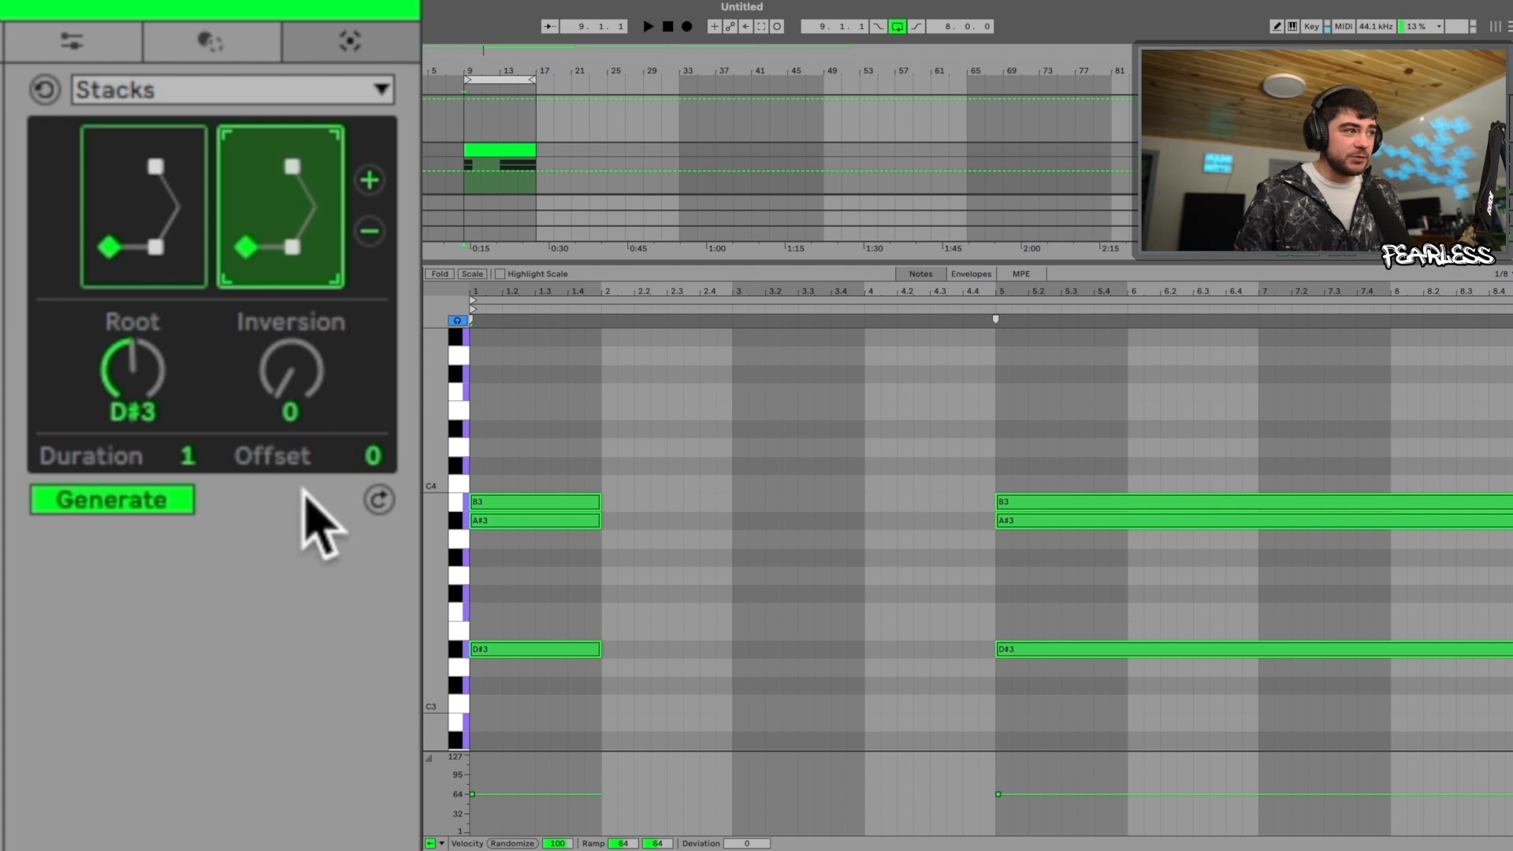
key(Up)
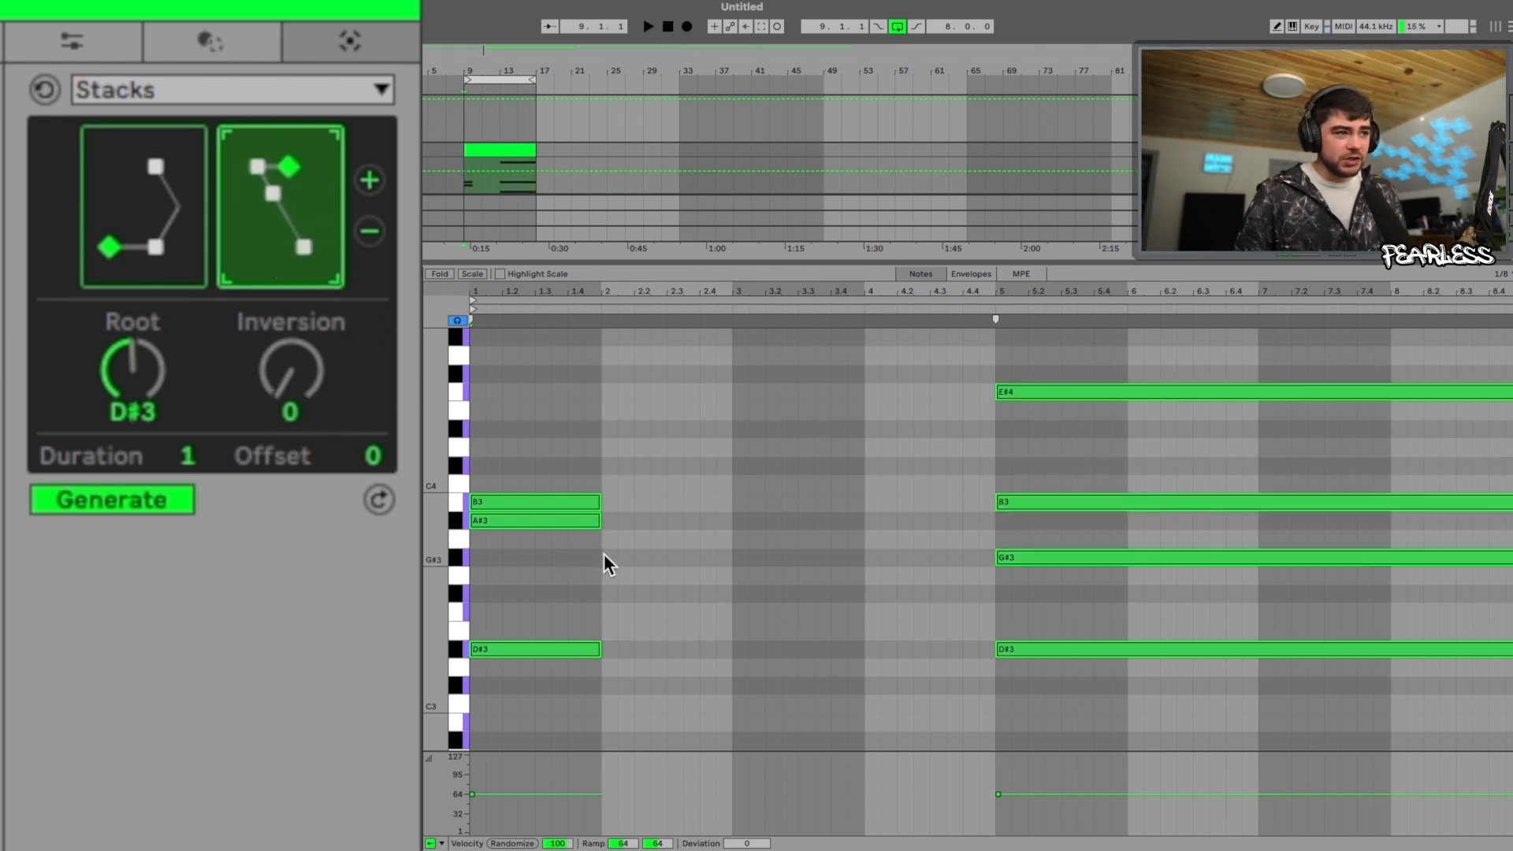
drag(372, 471, 372, 500)
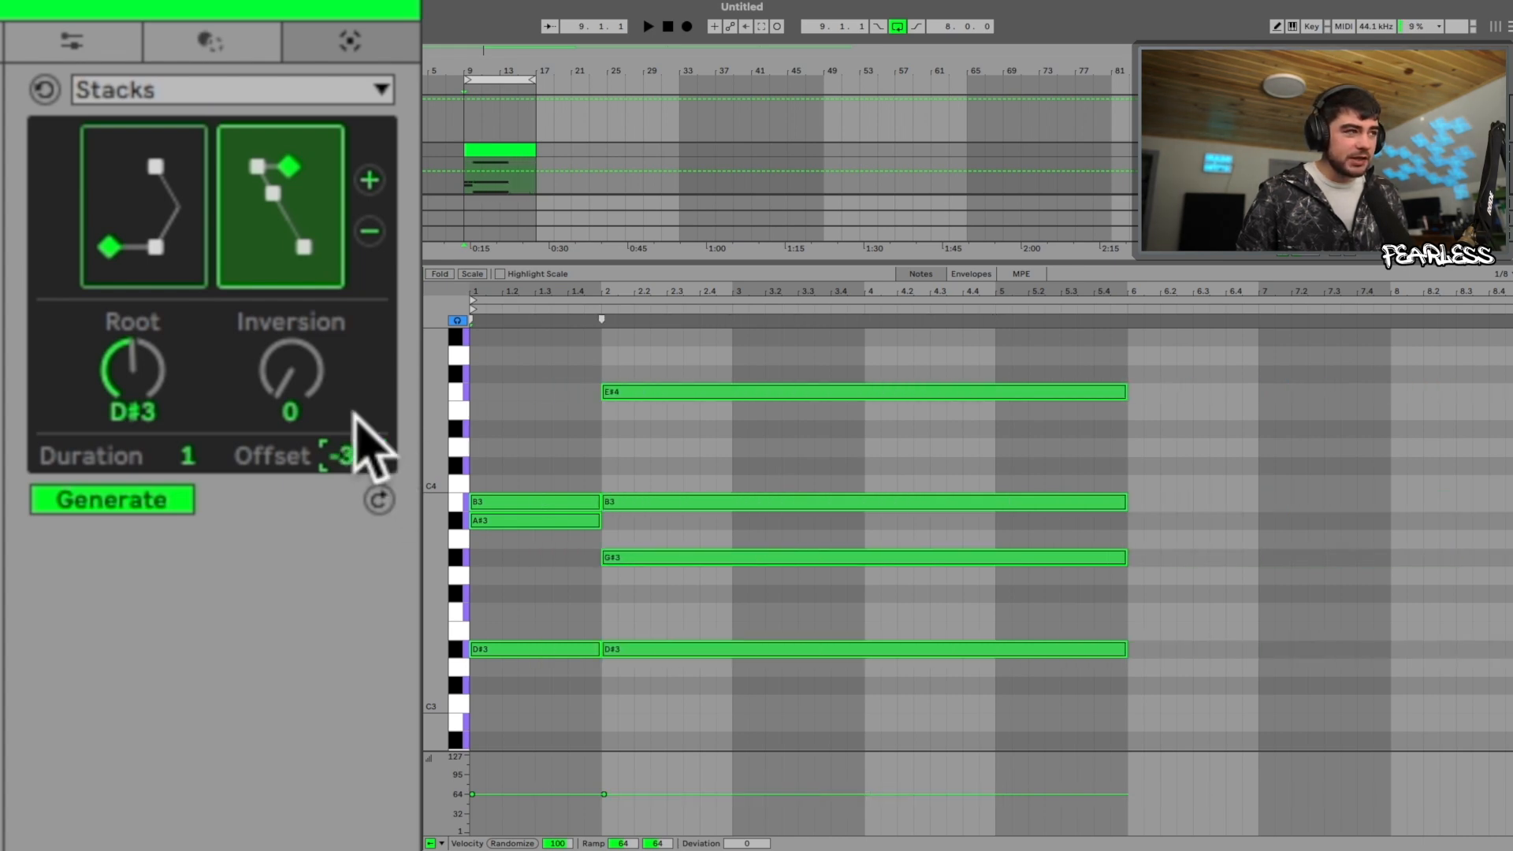
Play back the two chords and set the second chord's inversion to 2
click(297, 402)
key(space)
scroll(631, 625, down, 3)
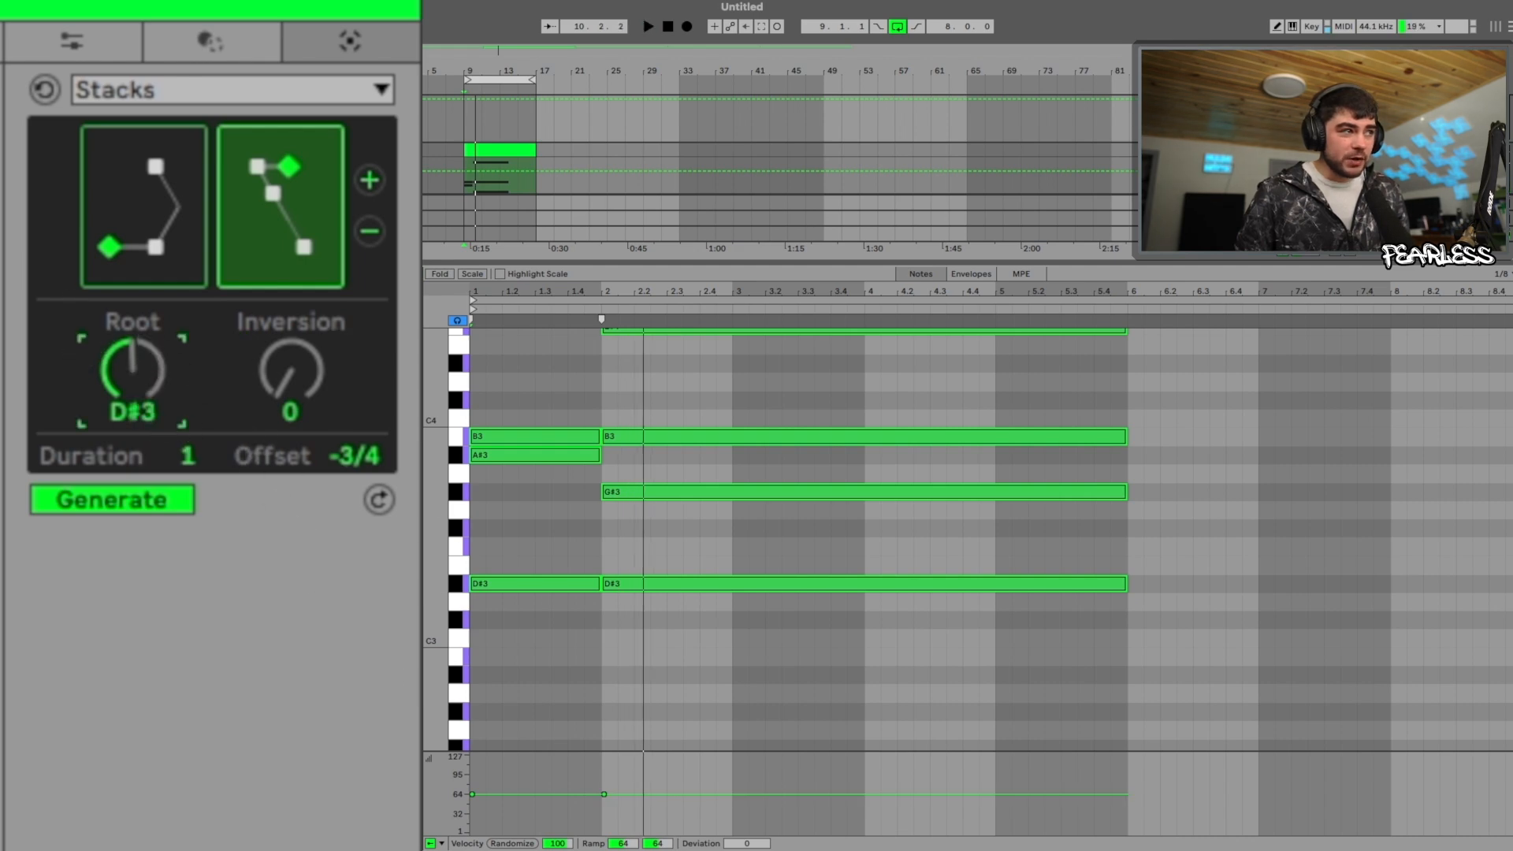
drag(132, 370, 132, 371)
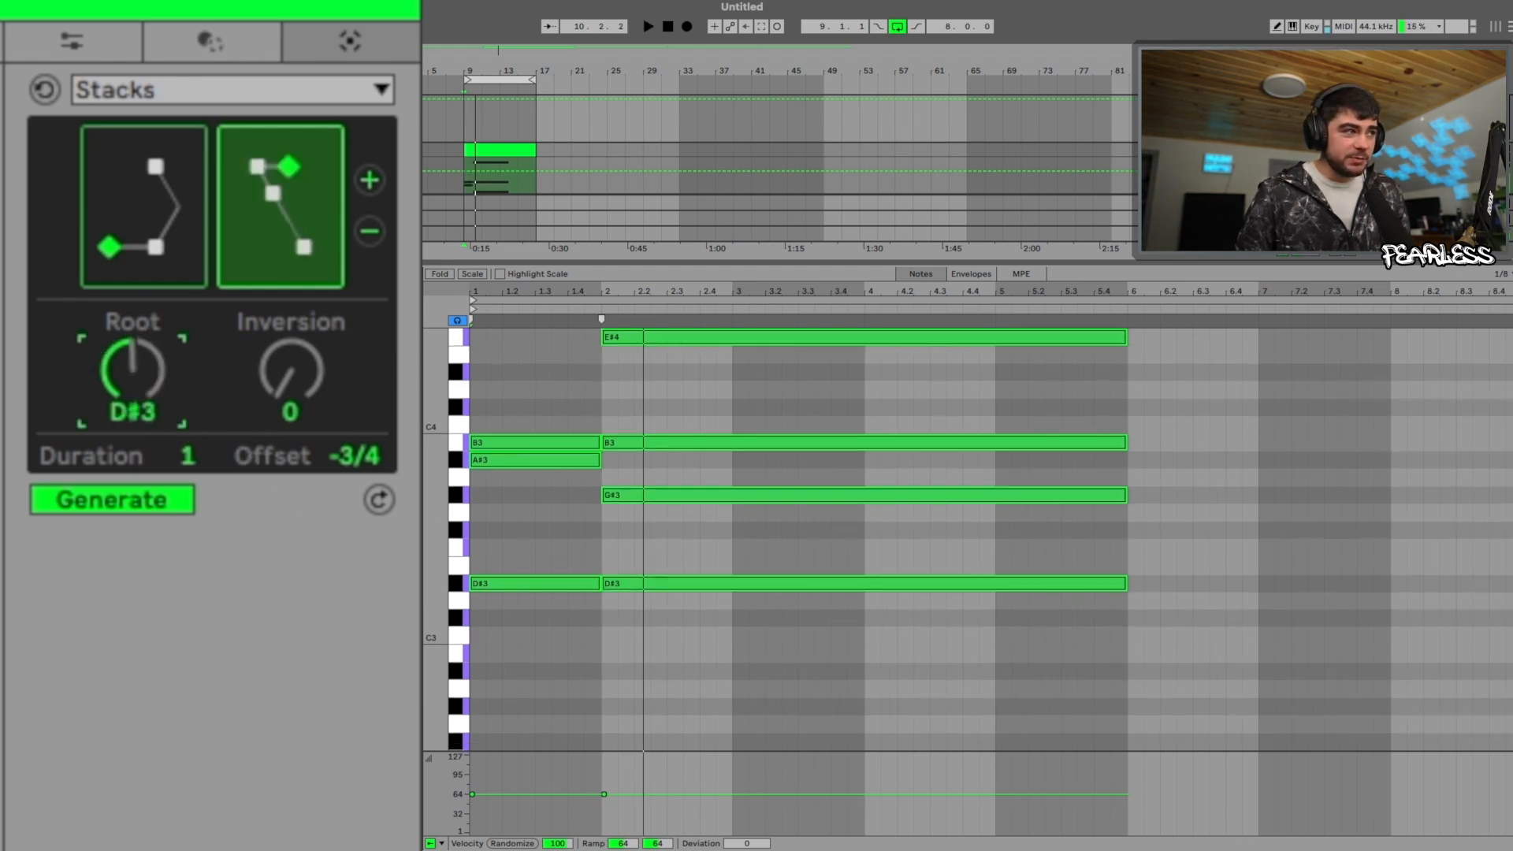
key(space)
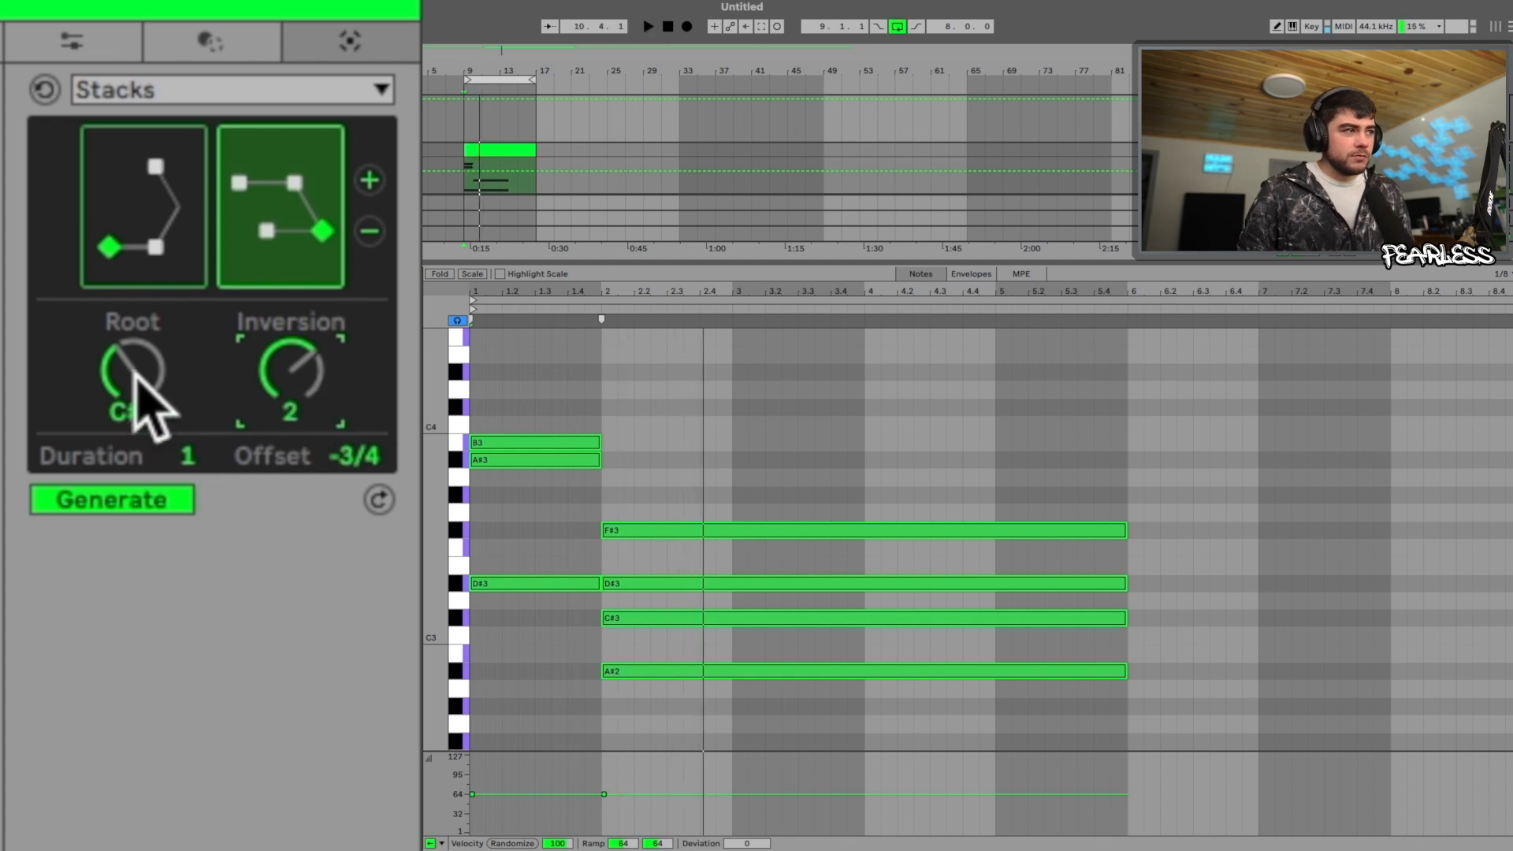
Raise the second chord's root through F2 and F#2 to G#2 while listening to the playback
drag(134, 372, 134, 361)
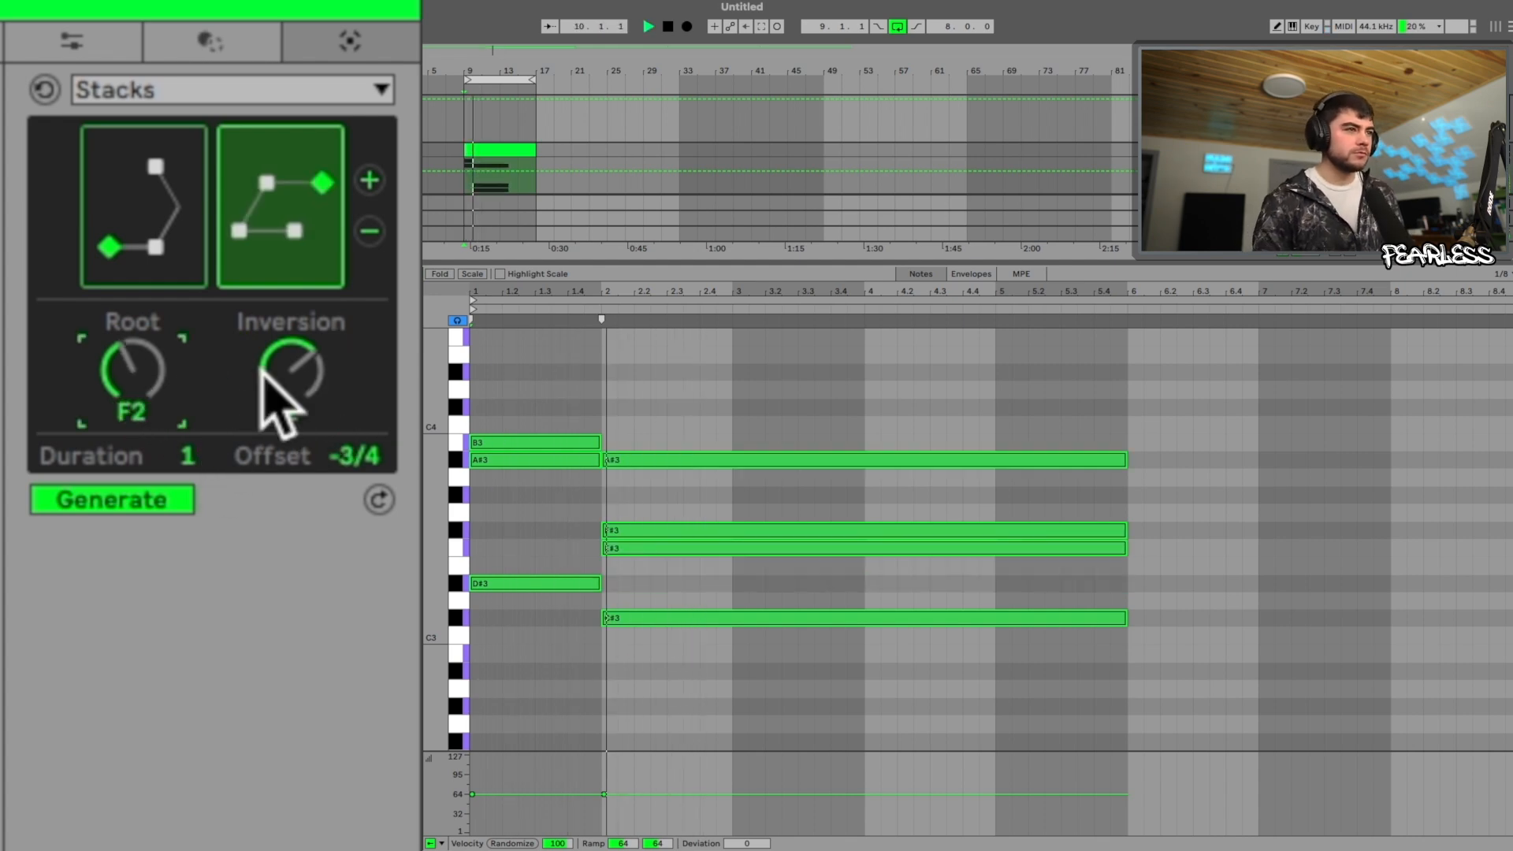
key(Up)
key(space)
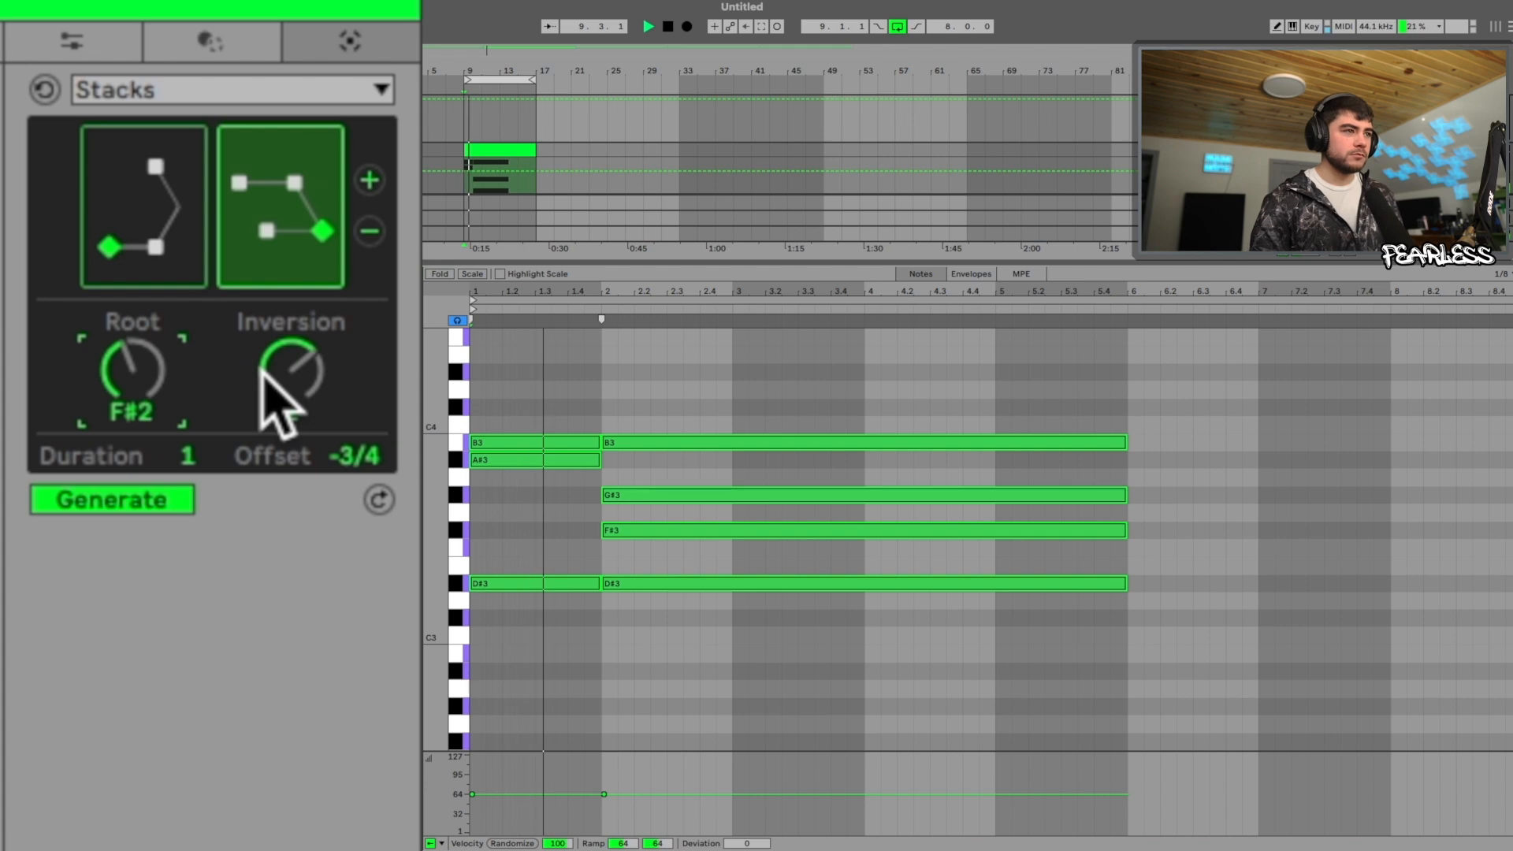
key(Up)
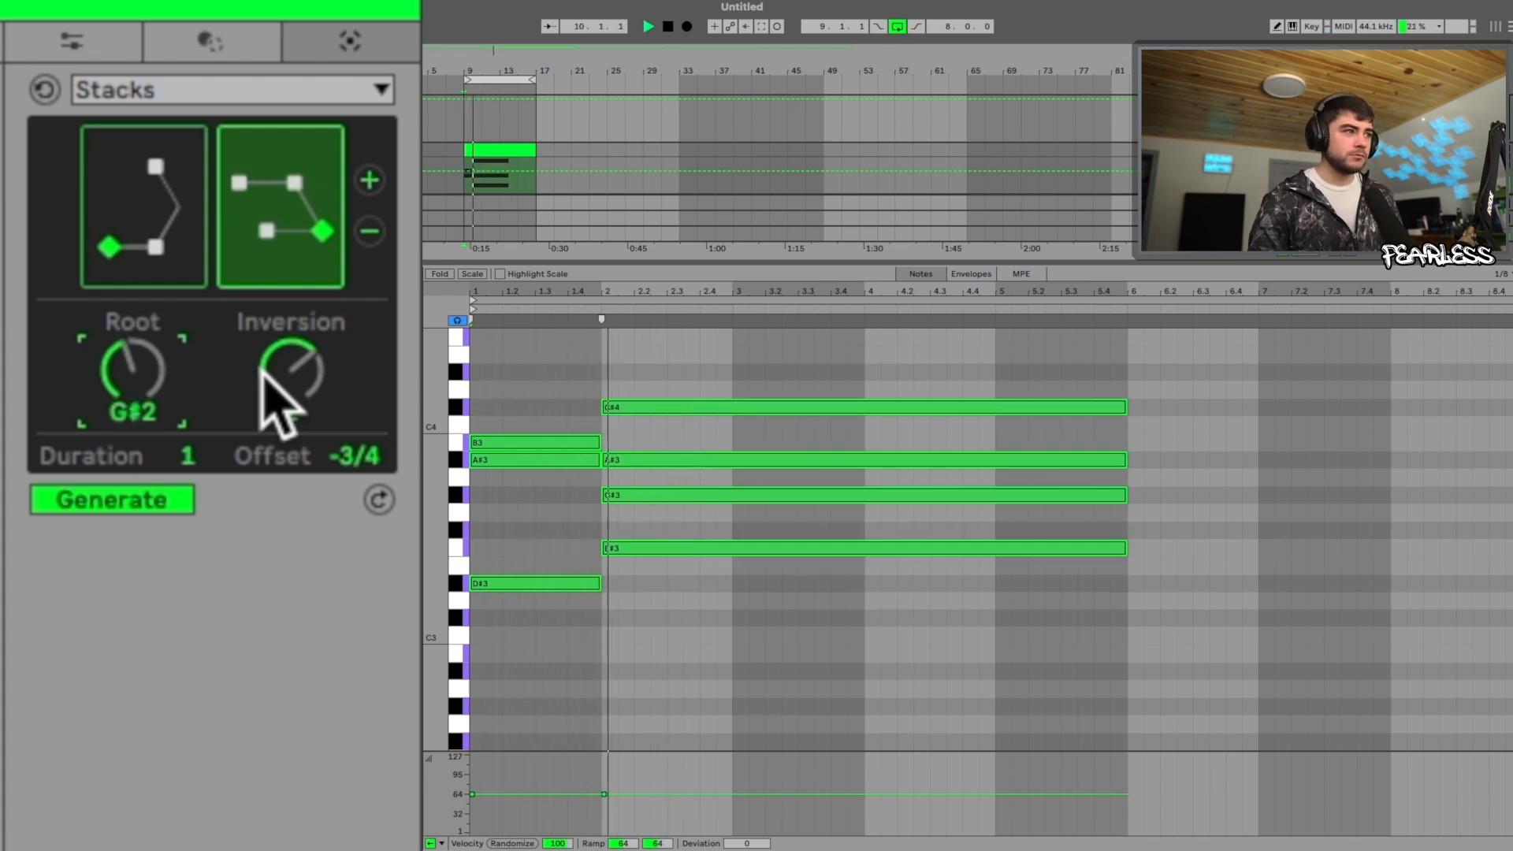
Add two more chords to the Stacks progression and remove the last one
click(369, 180)
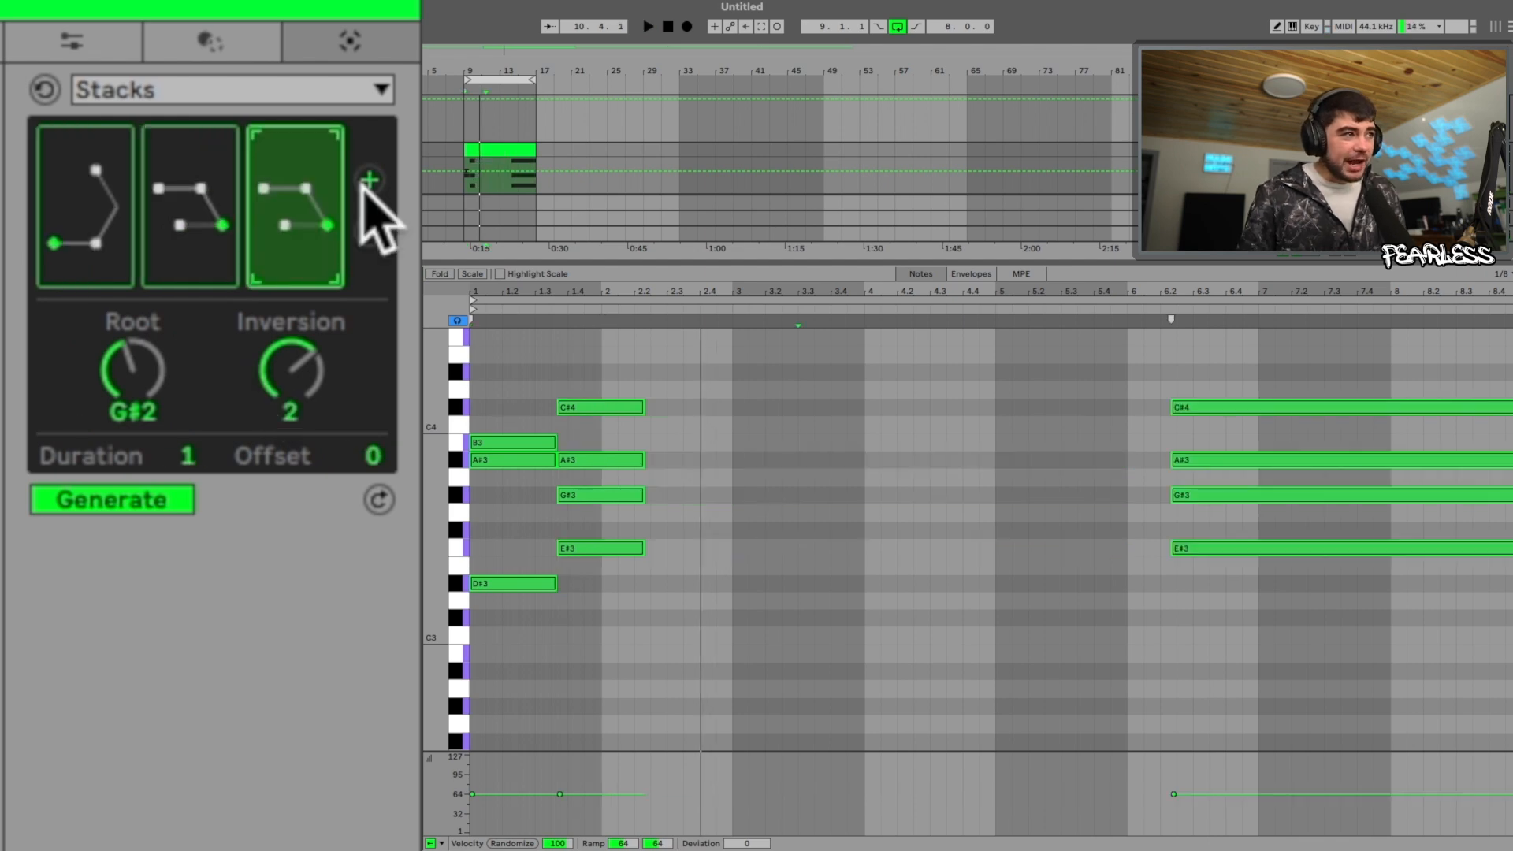
click(368, 181)
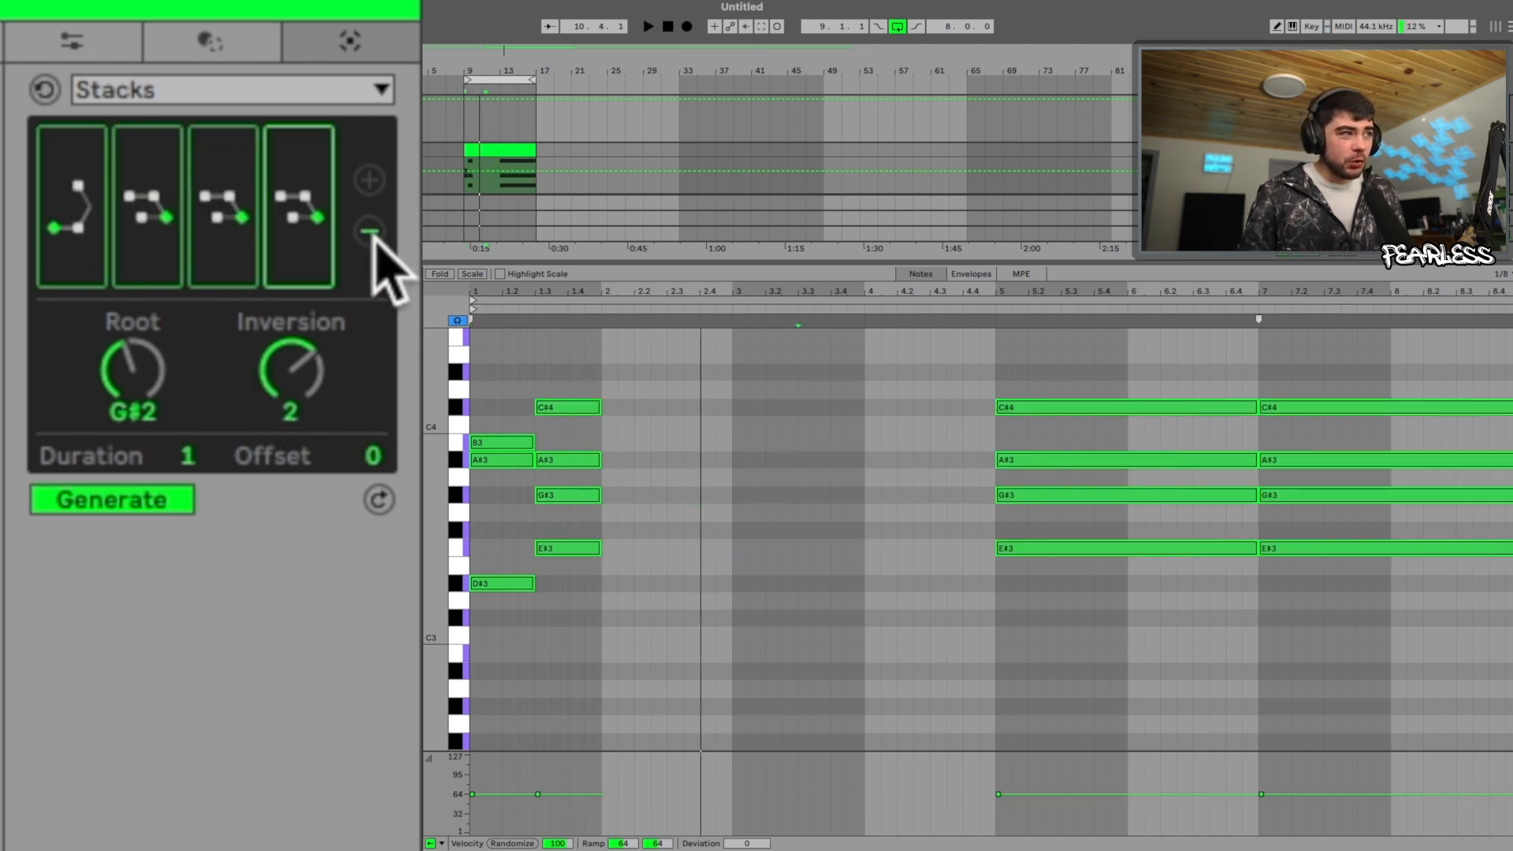
click(371, 232)
Remove the first of the three chords and select the last remaining one
mouse_move(220, 235)
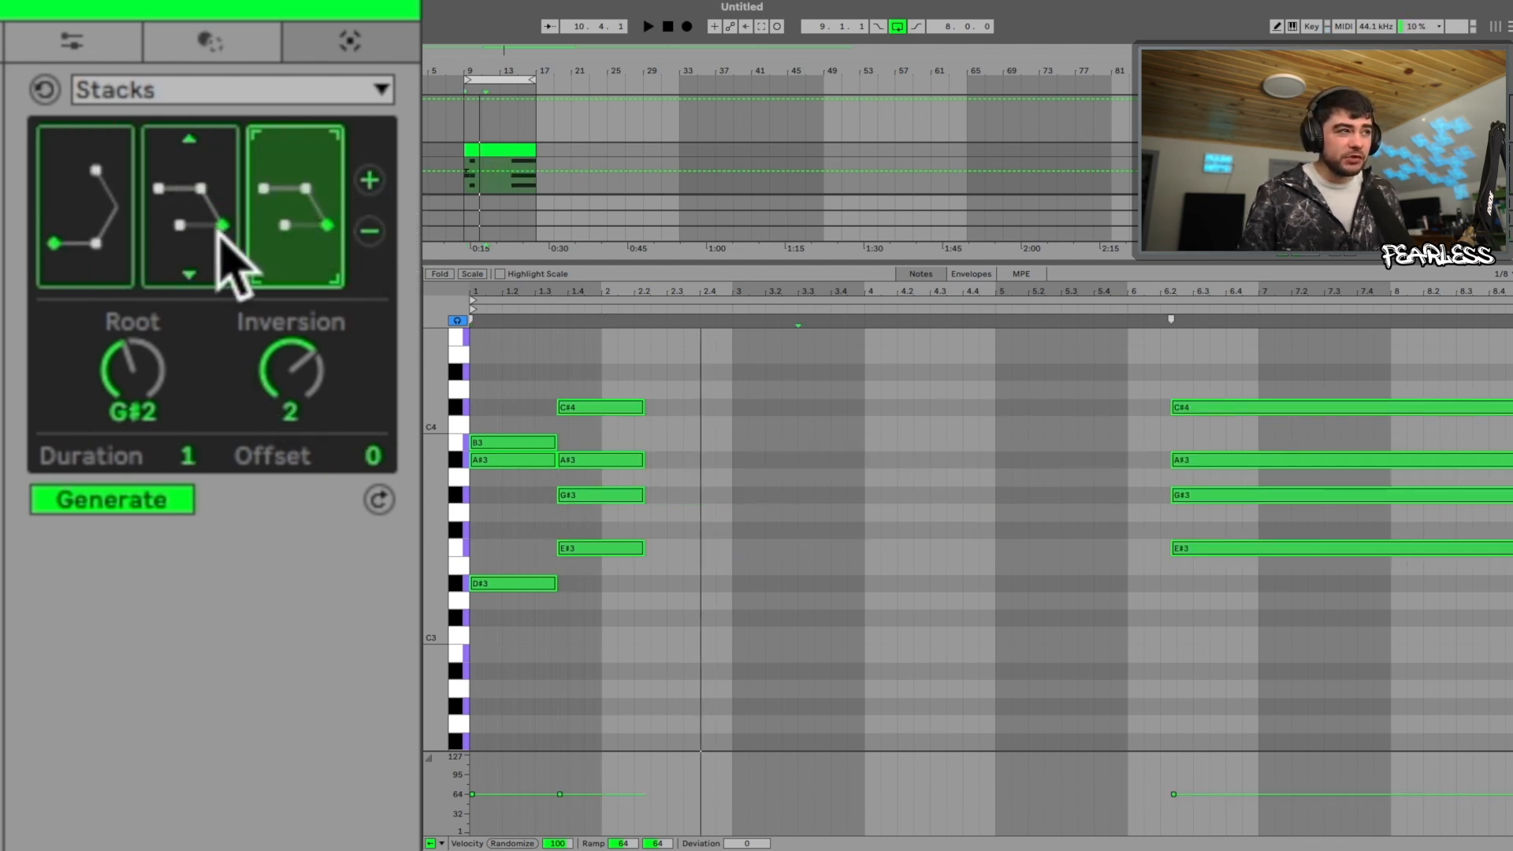
click(106, 245)
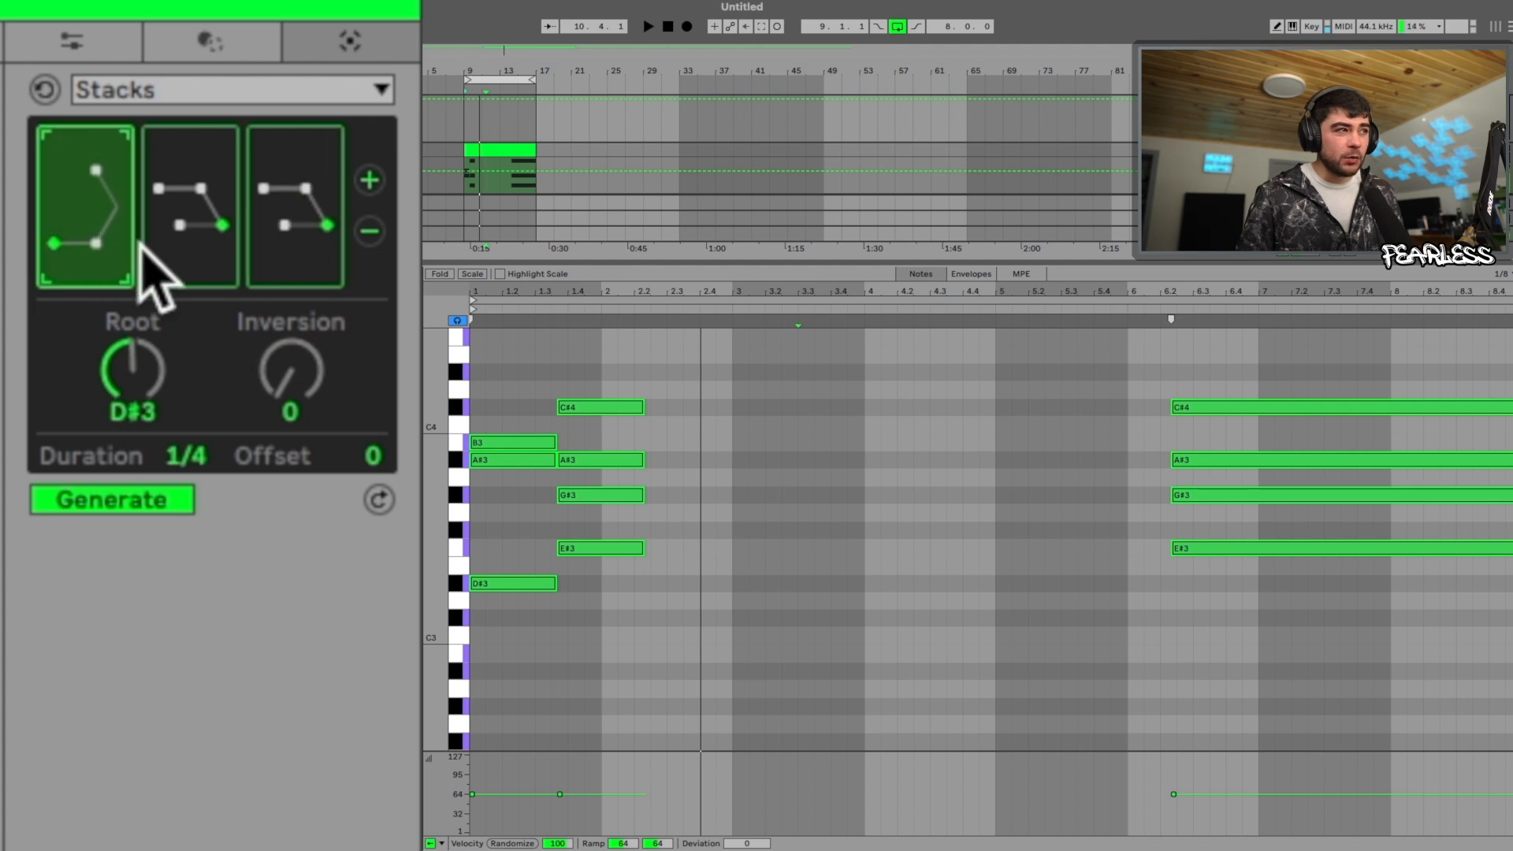
click(372, 233)
click(281, 212)
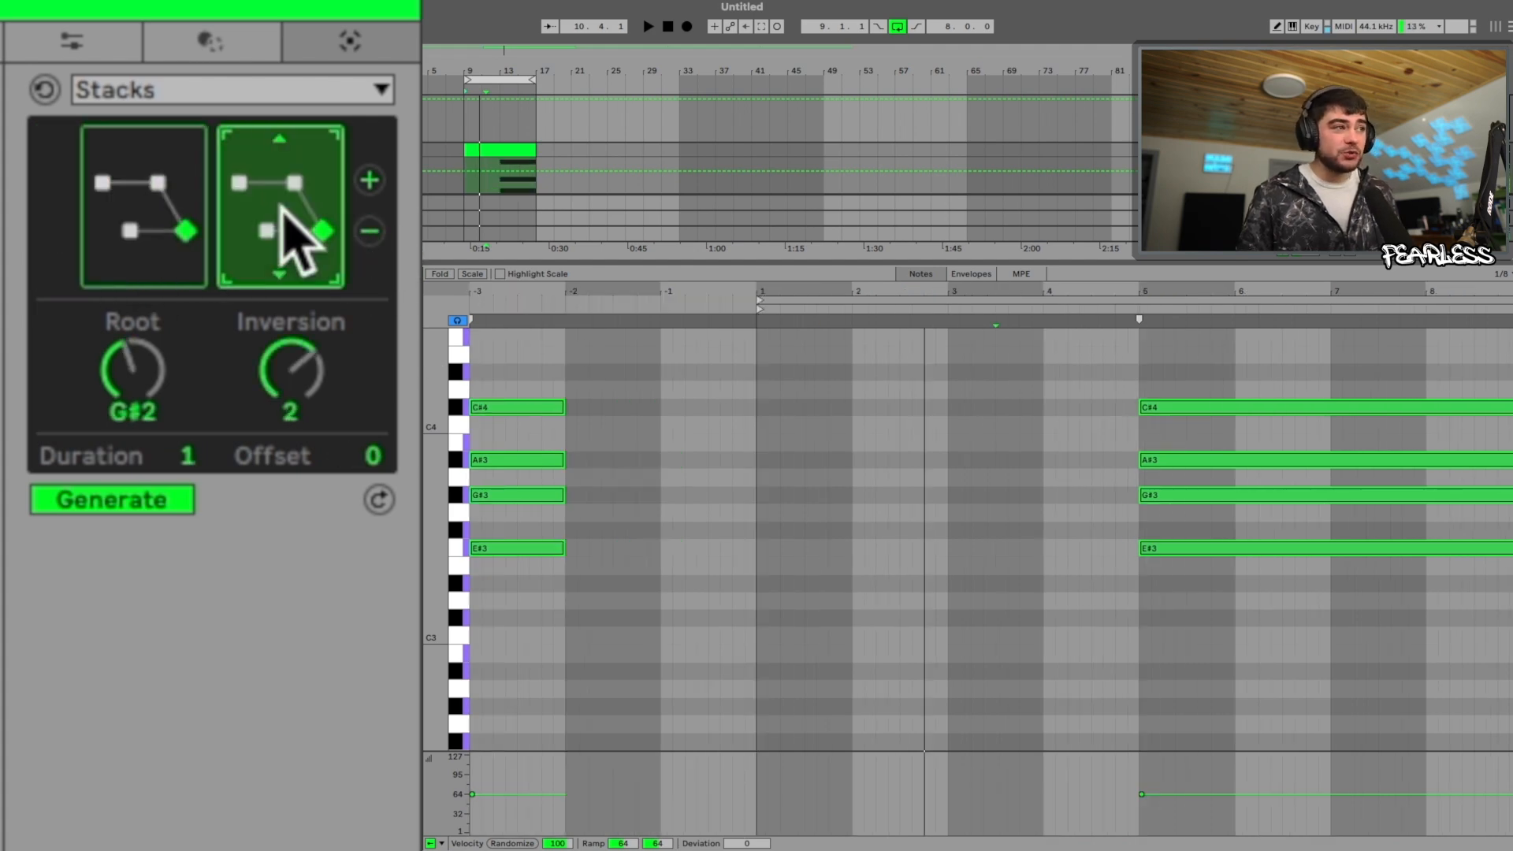
Set the second chord's root to D#1, change its chord pattern to the next shape and raise its inversion to 3
mouse_move(182, 260)
click(168, 225)
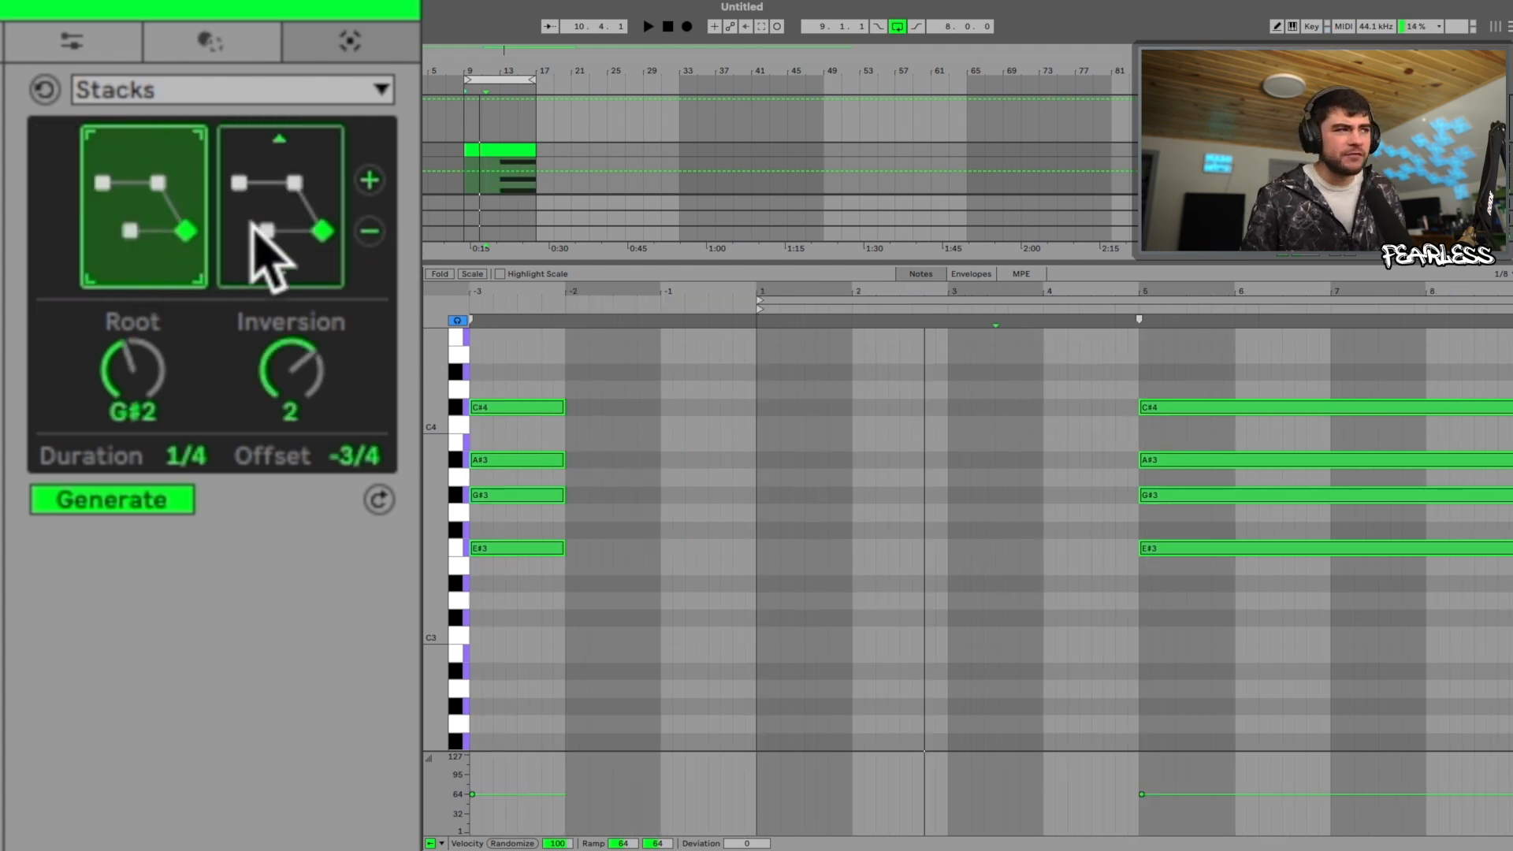
click(310, 230)
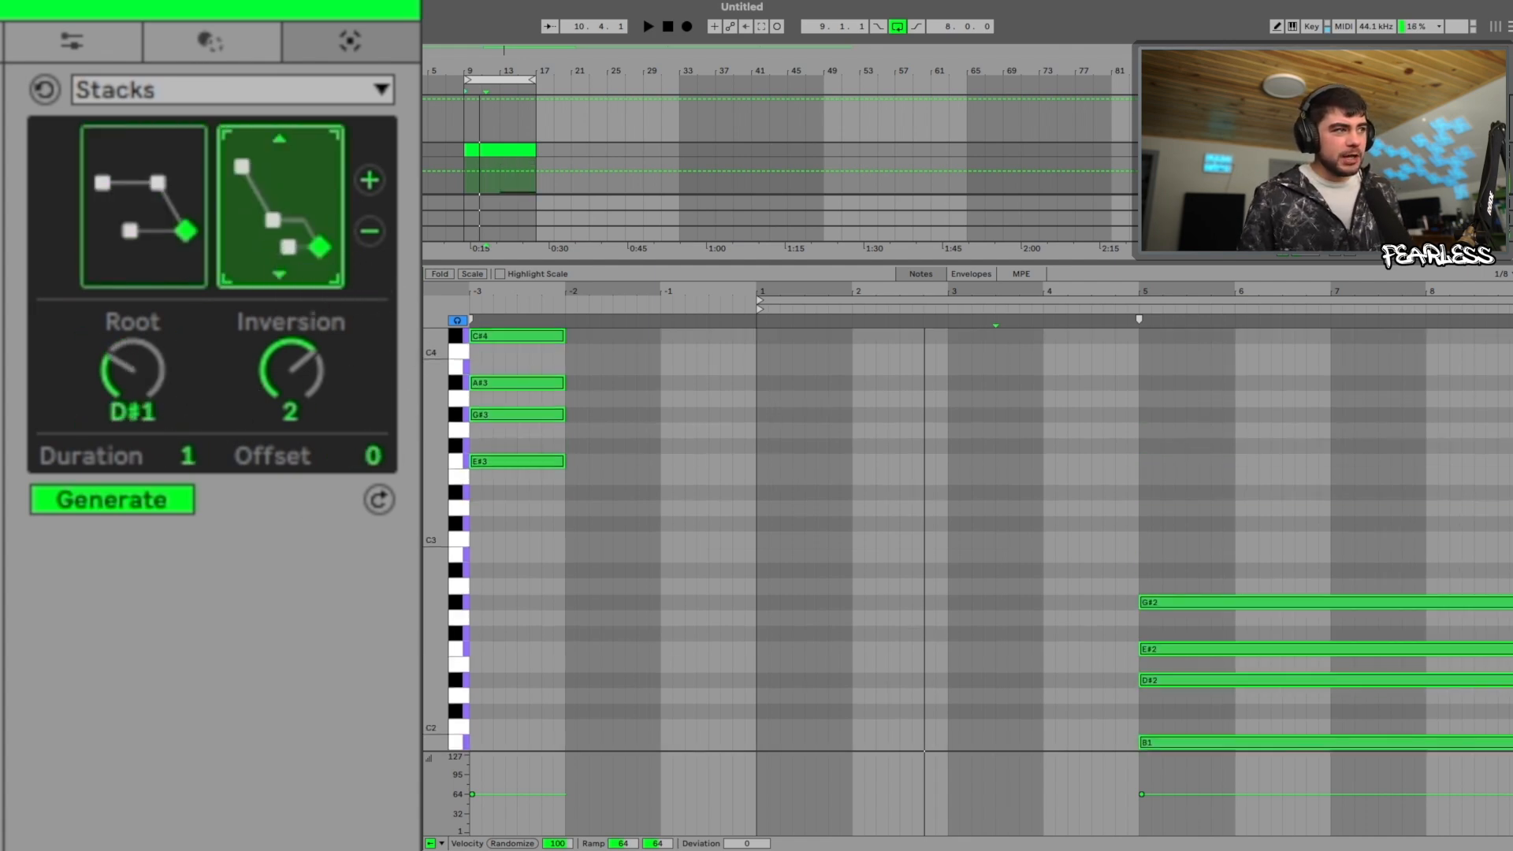
key(Up)
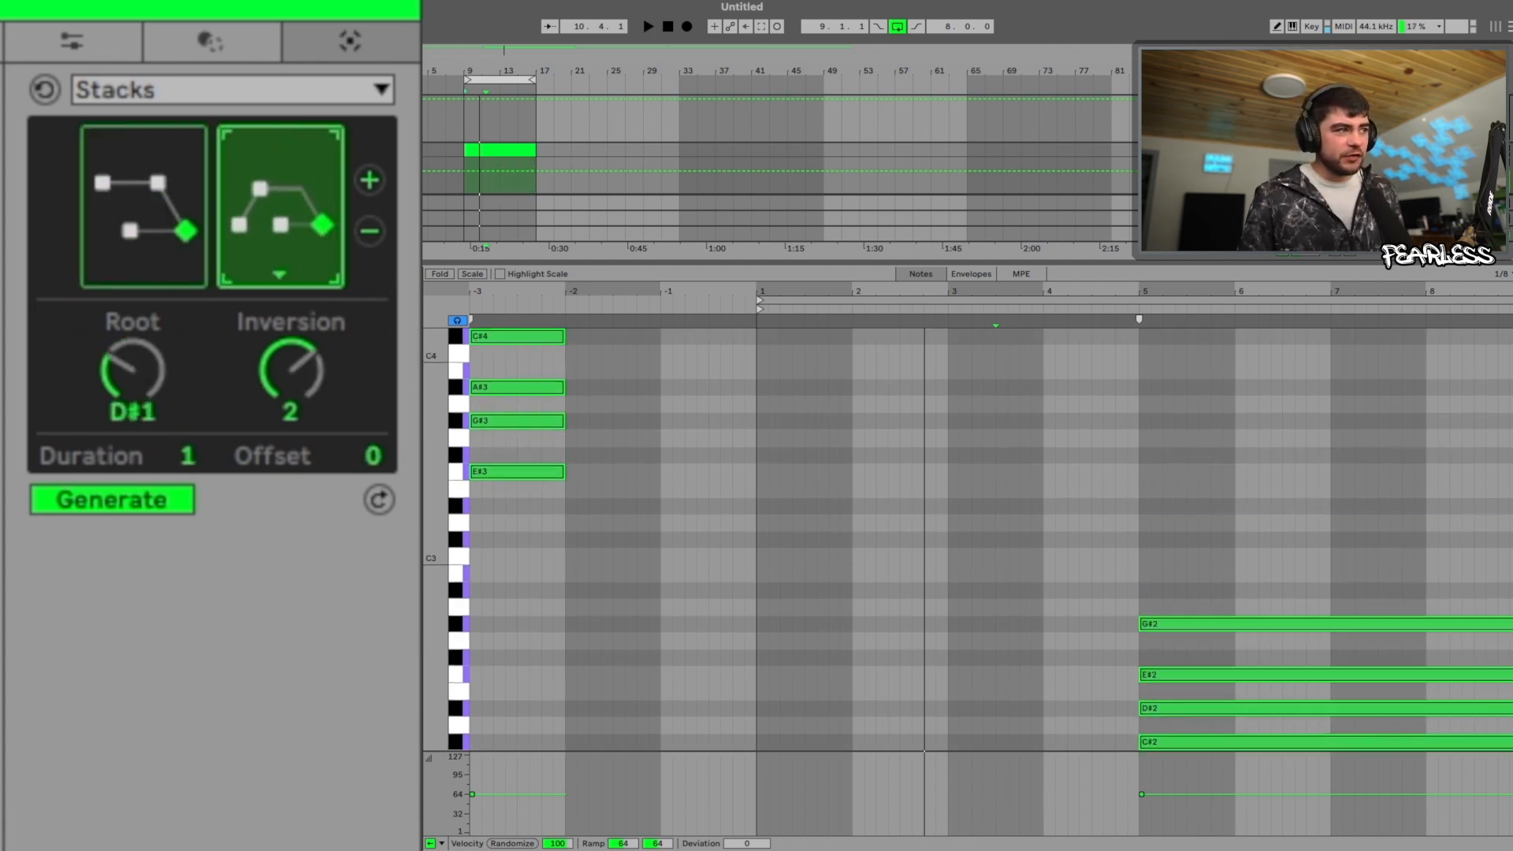
drag(291, 370, 291, 347)
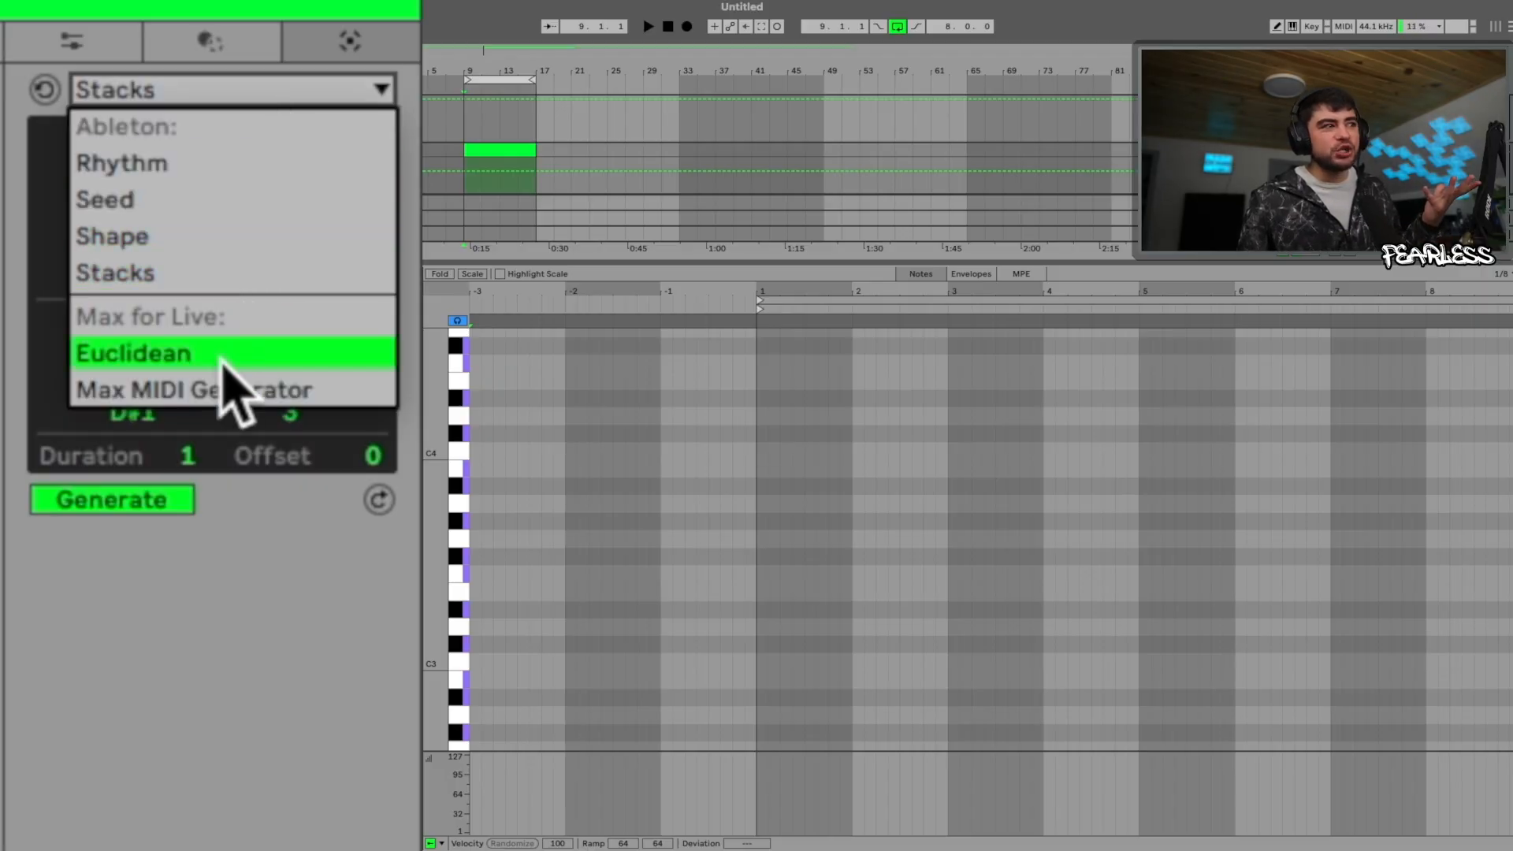
Switch the MIDI generator to Euclidean and randomize the rotations of the four drum voices several times
click(182, 347)
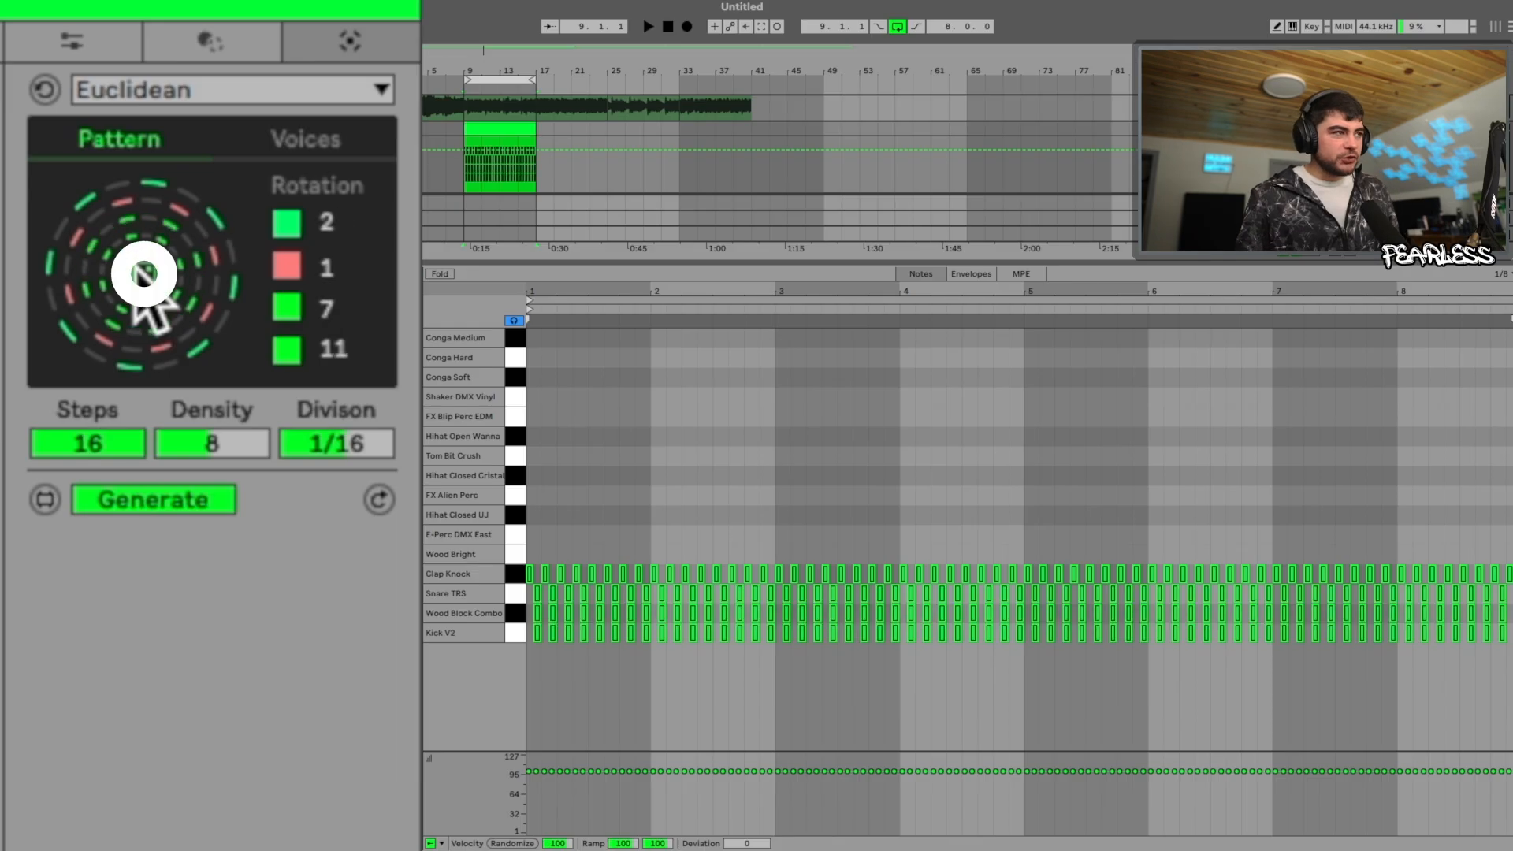
click(143, 276)
click(138, 271)
click(142, 274)
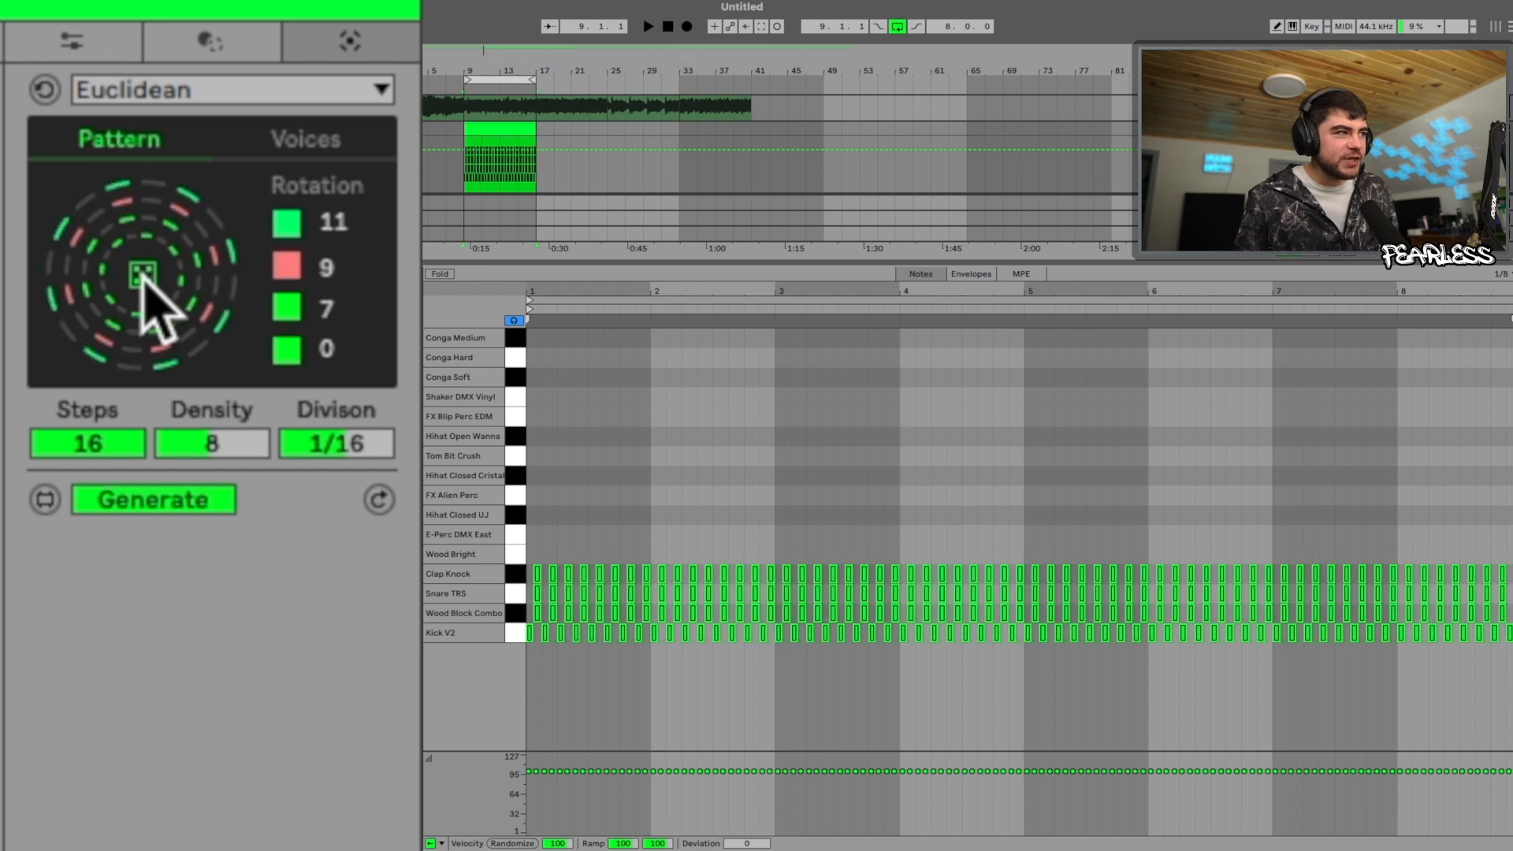
click(142, 276)
click(143, 278)
click(142, 276)
click(143, 275)
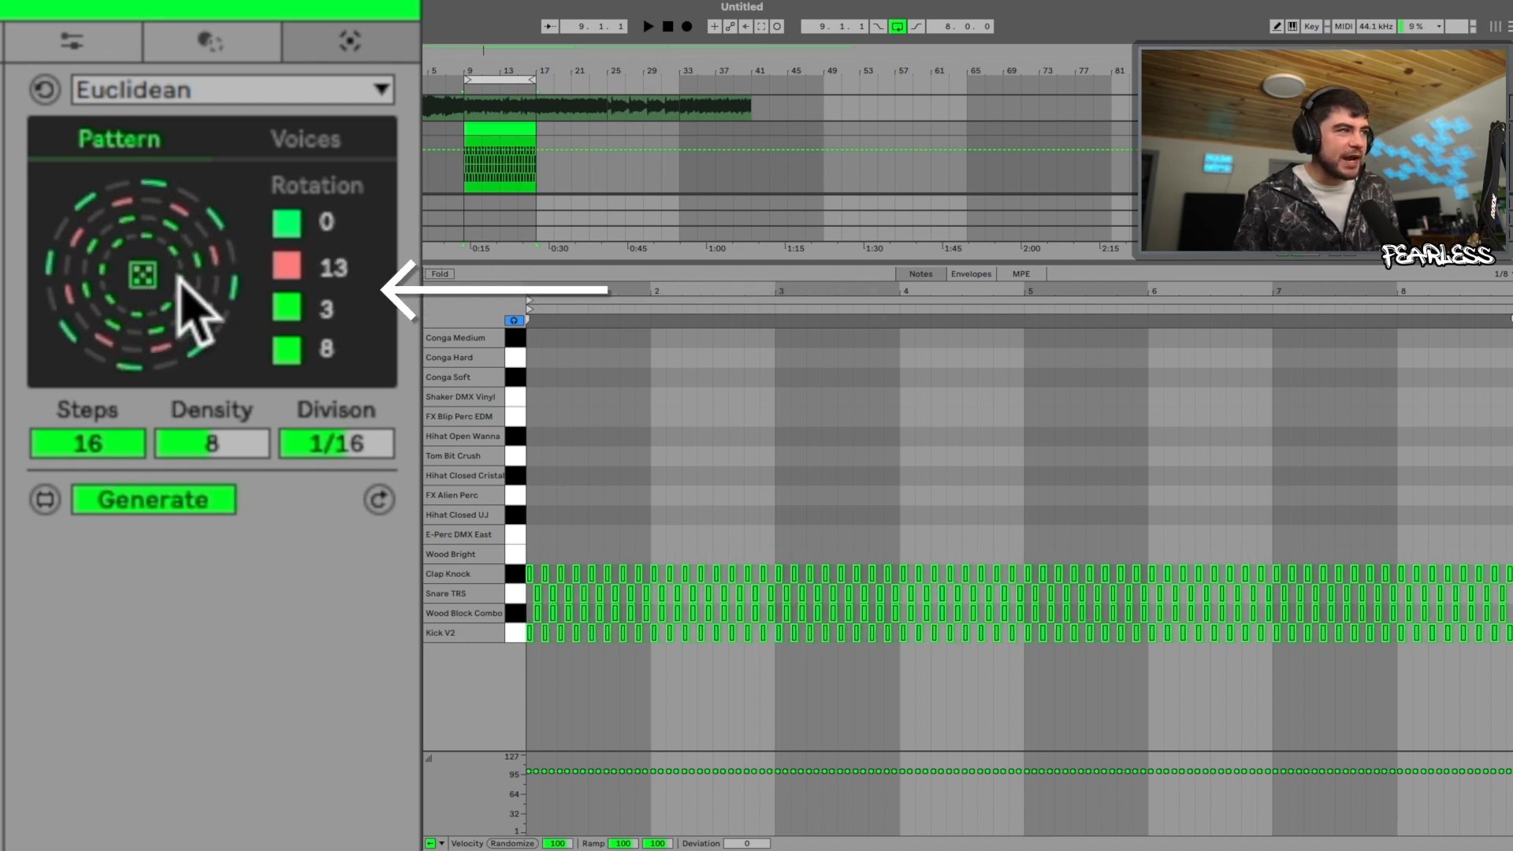
Randomize the Euclidean rotations again and change the four voices' rotations to 3, 2, 9 and 12
click(144, 270)
click(144, 272)
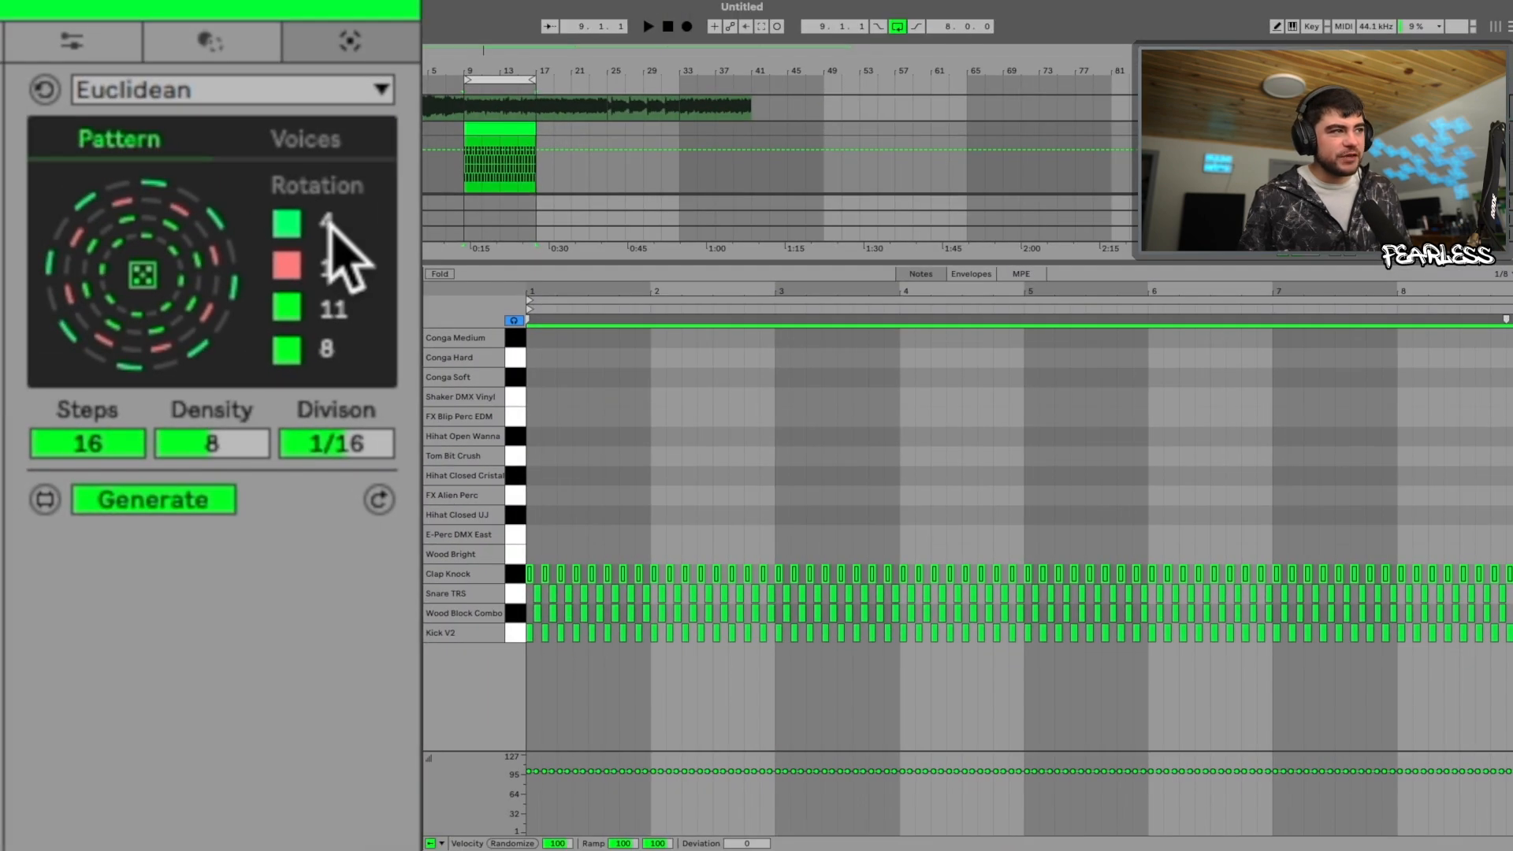
drag(335, 222, 335, 204)
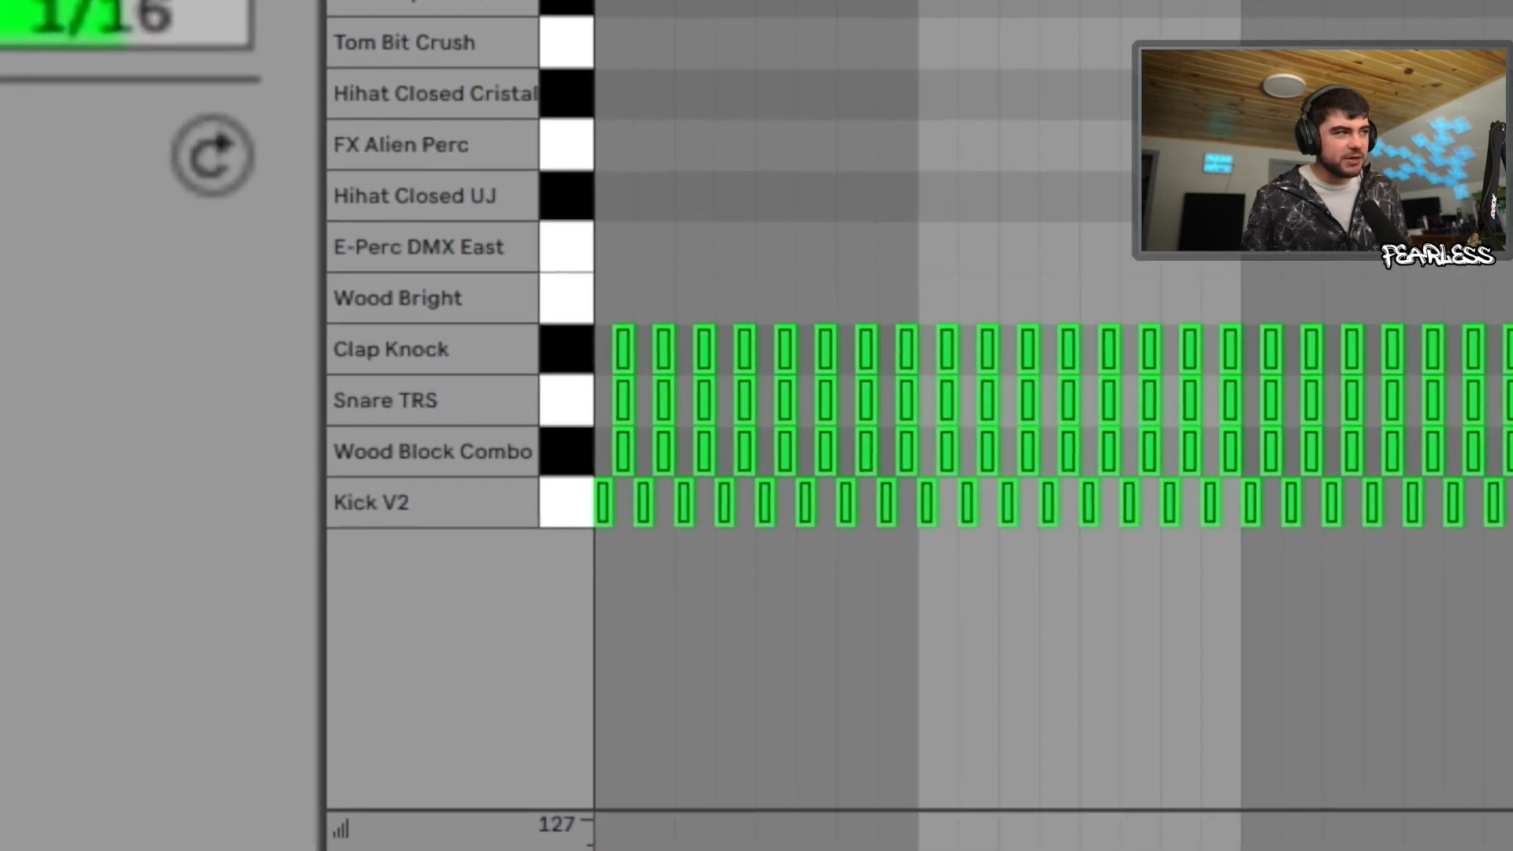
key(Up)
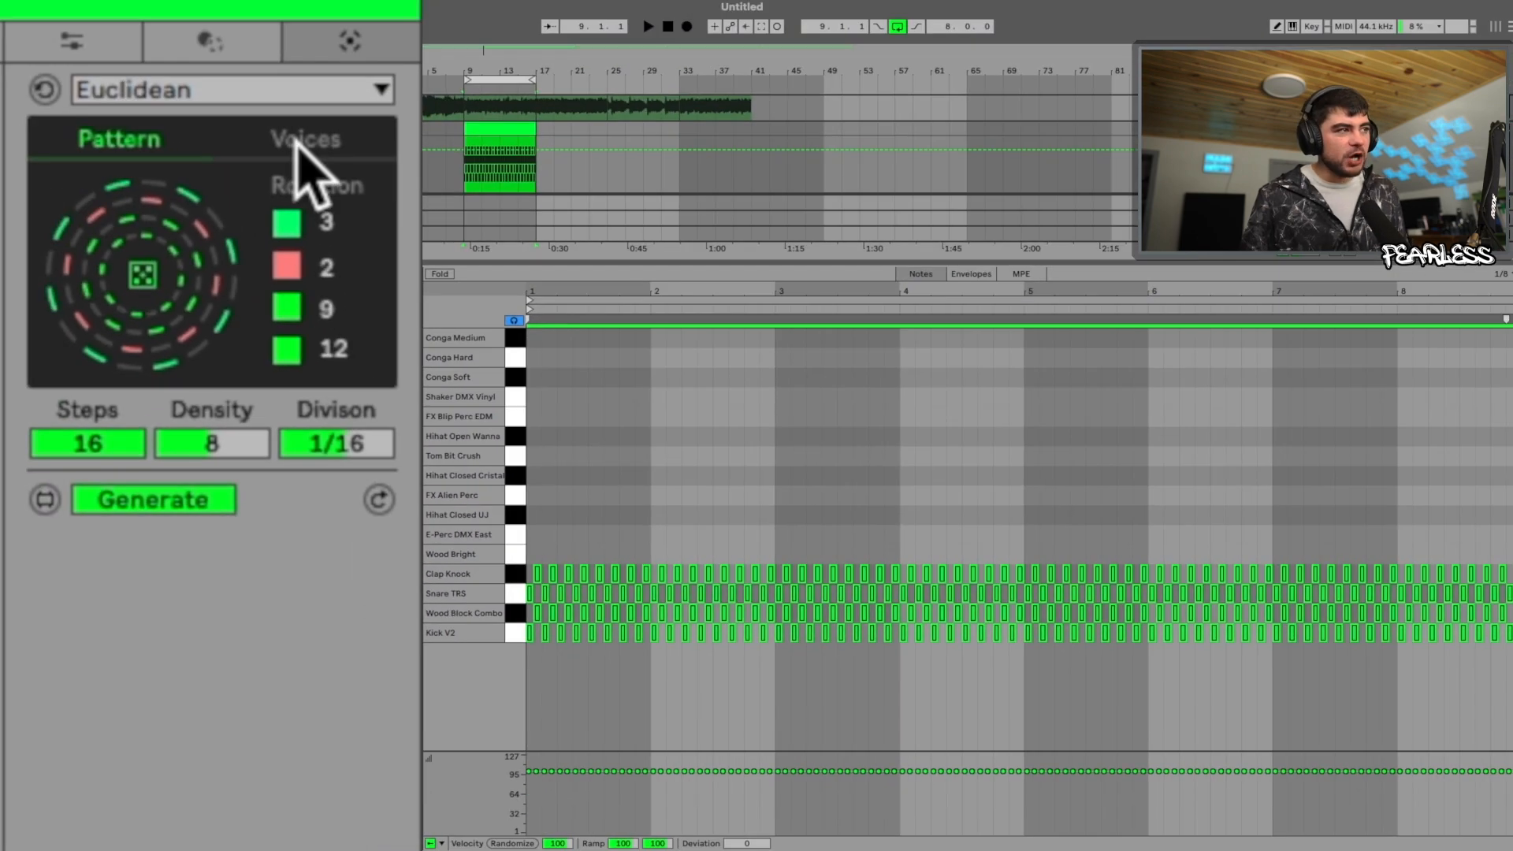
Set the Euclidean voice velocities to 72 for Clap, 84 for Snare TRS, 94 for Wood and 92 for Kick V2
click(299, 142)
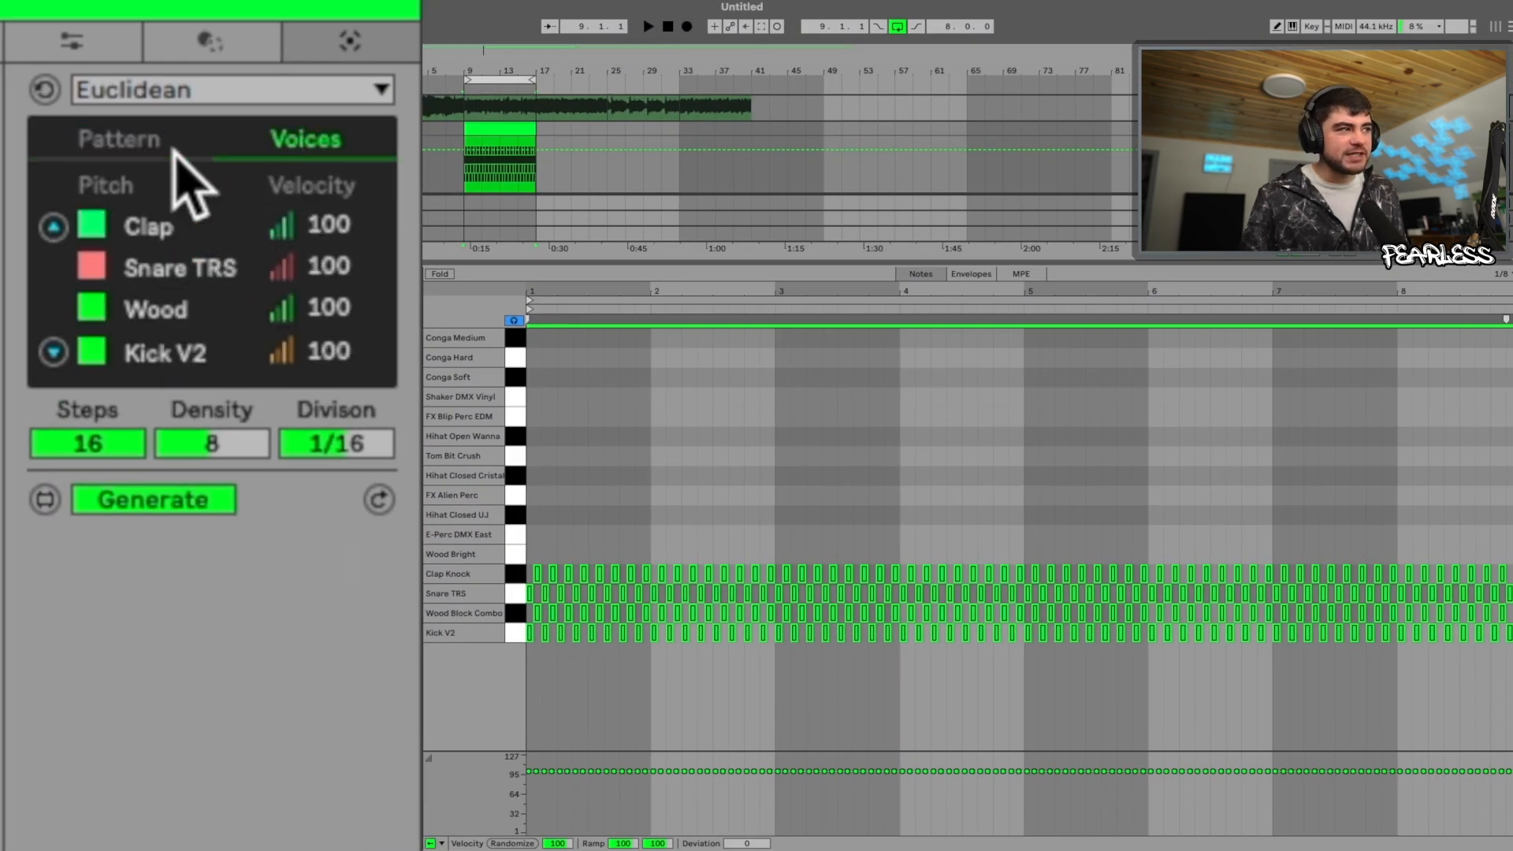
click(174, 148)
click(335, 146)
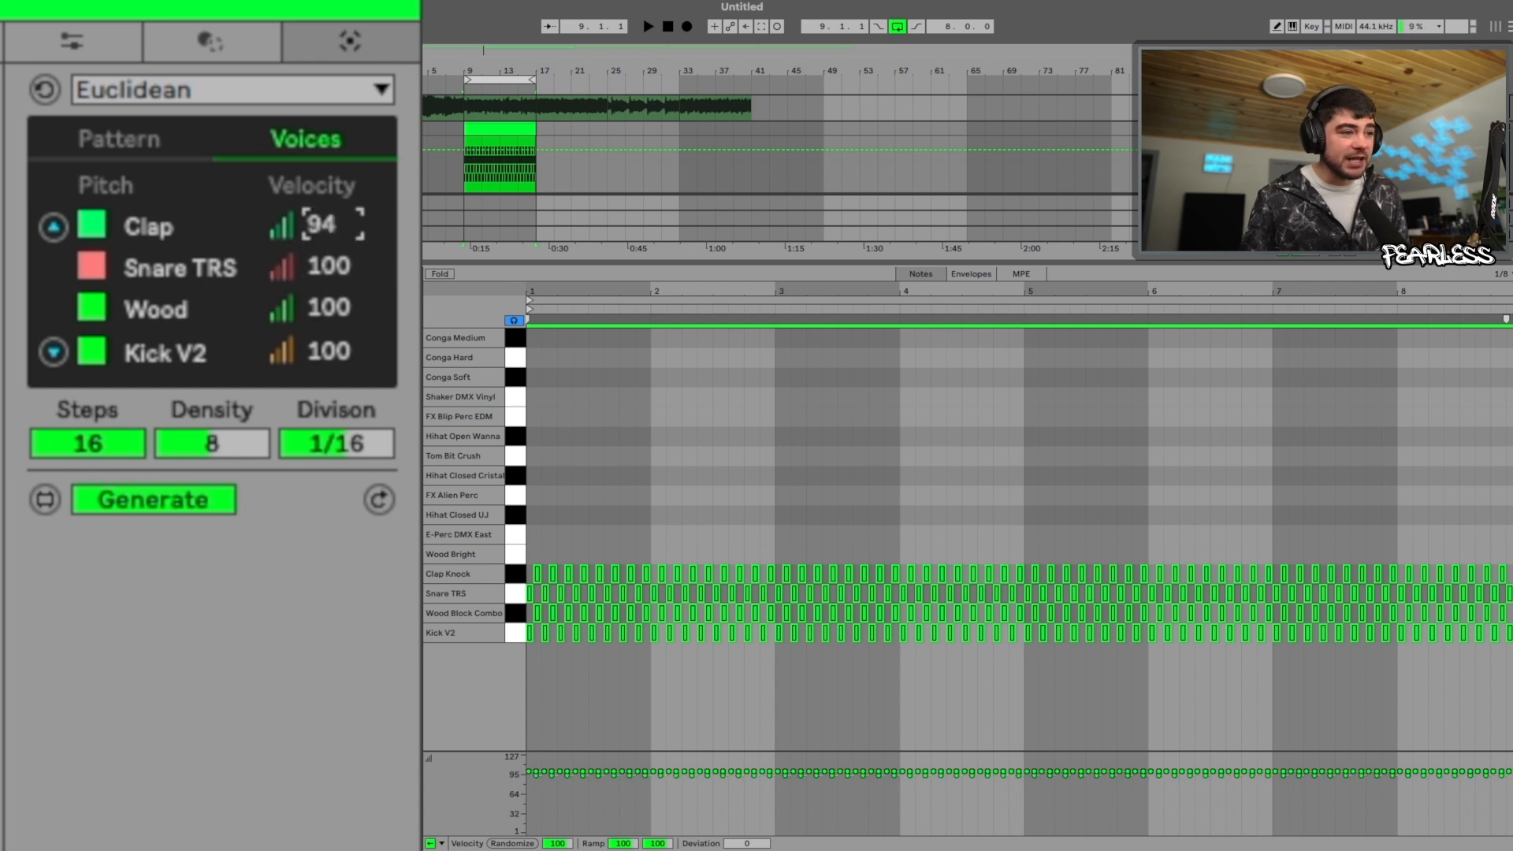
drag(322, 226, 322, 256)
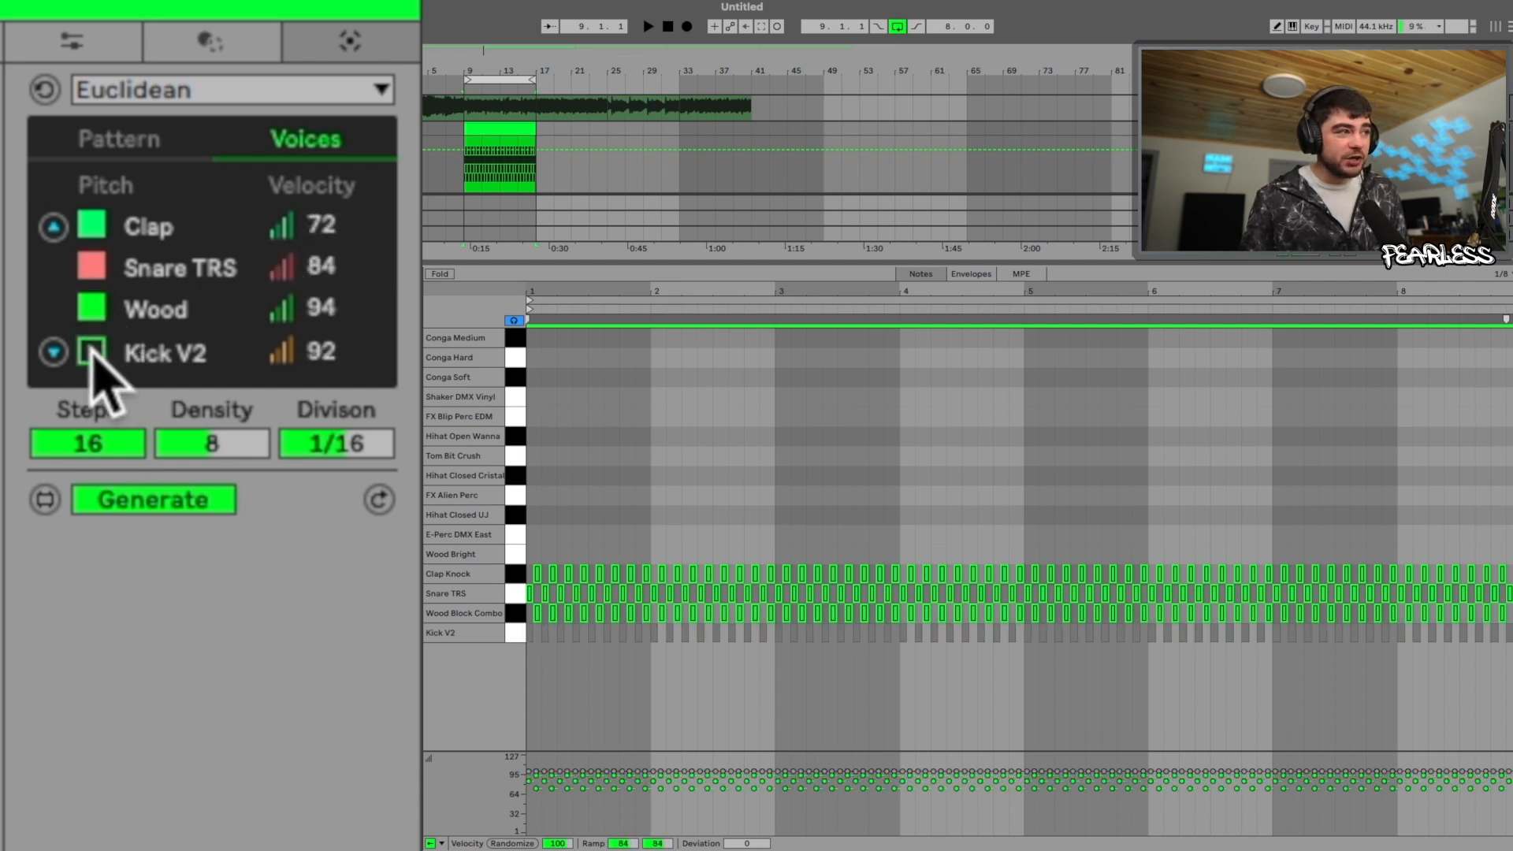
Try shifting the four voices to lower and higher drum pads, and return them to Clap, Snare TRS, Wood and Kick V2
click(53, 352)
click(54, 352)
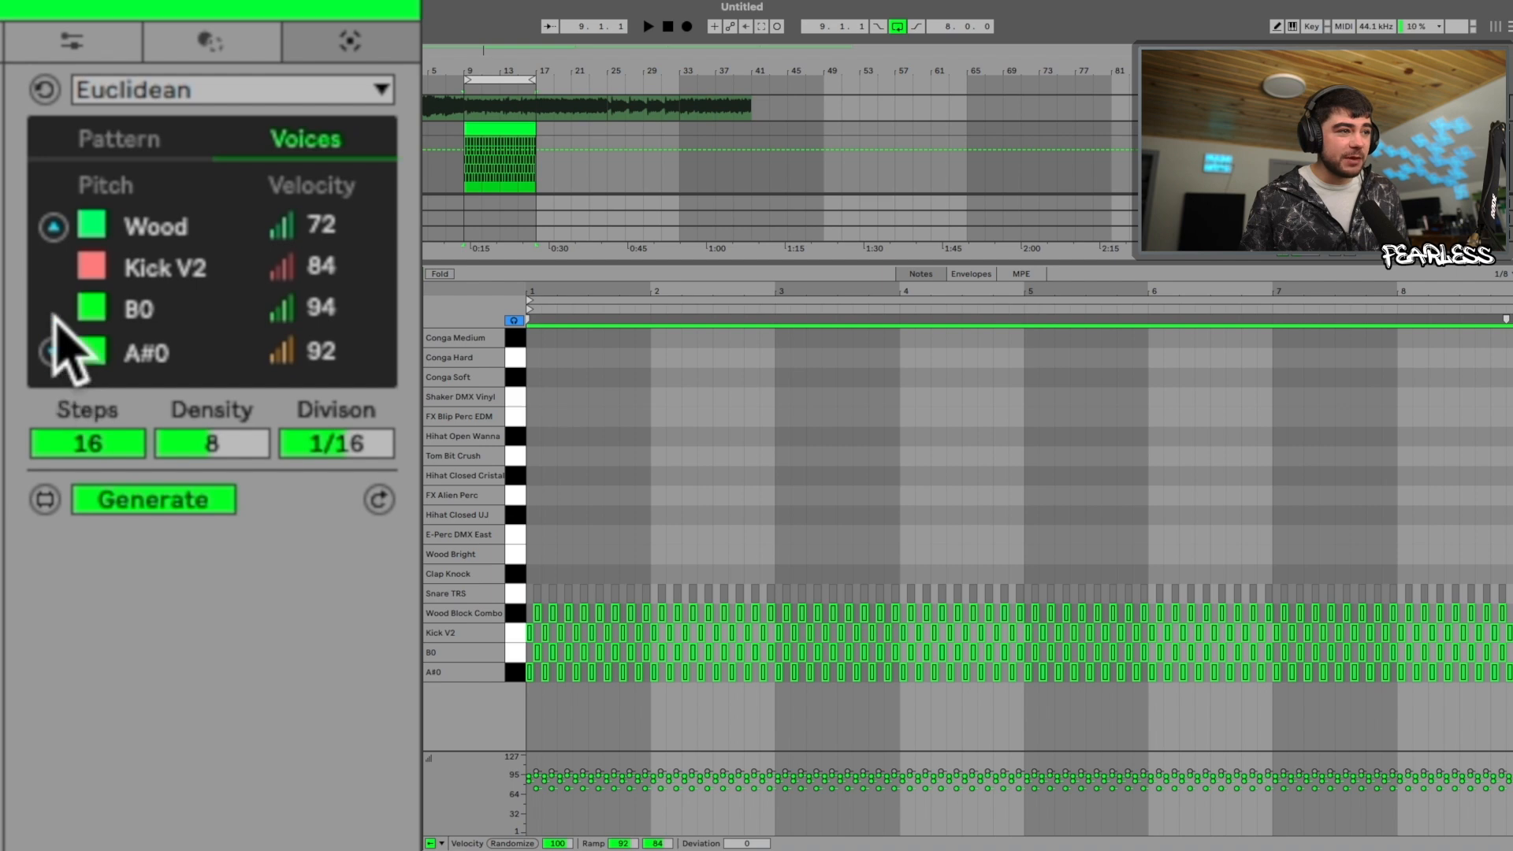
scroll(111, 253, up, 3)
click(54, 227)
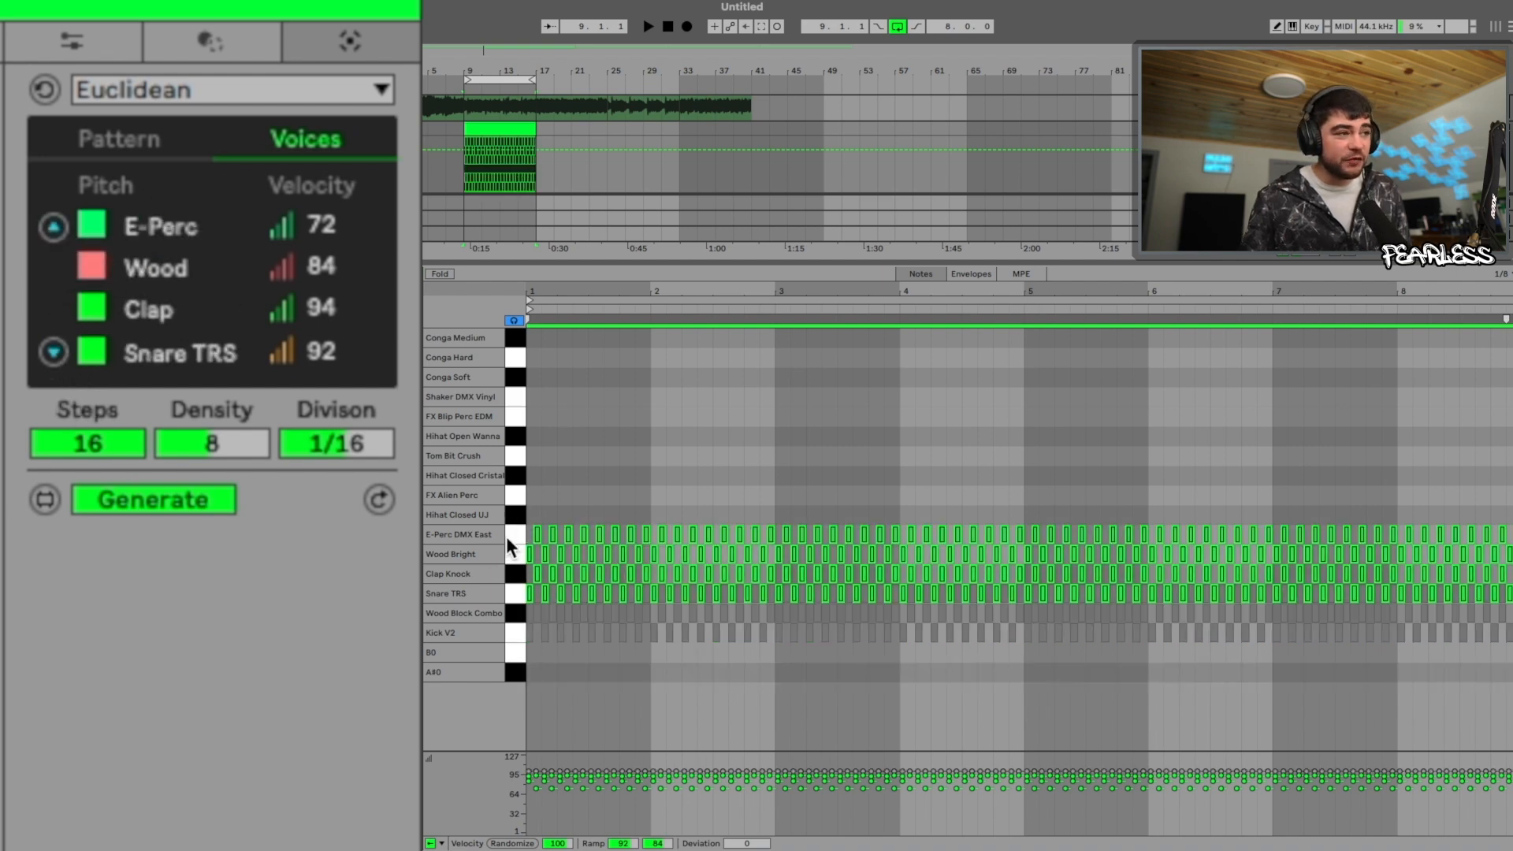
click(54, 352)
click(53, 352)
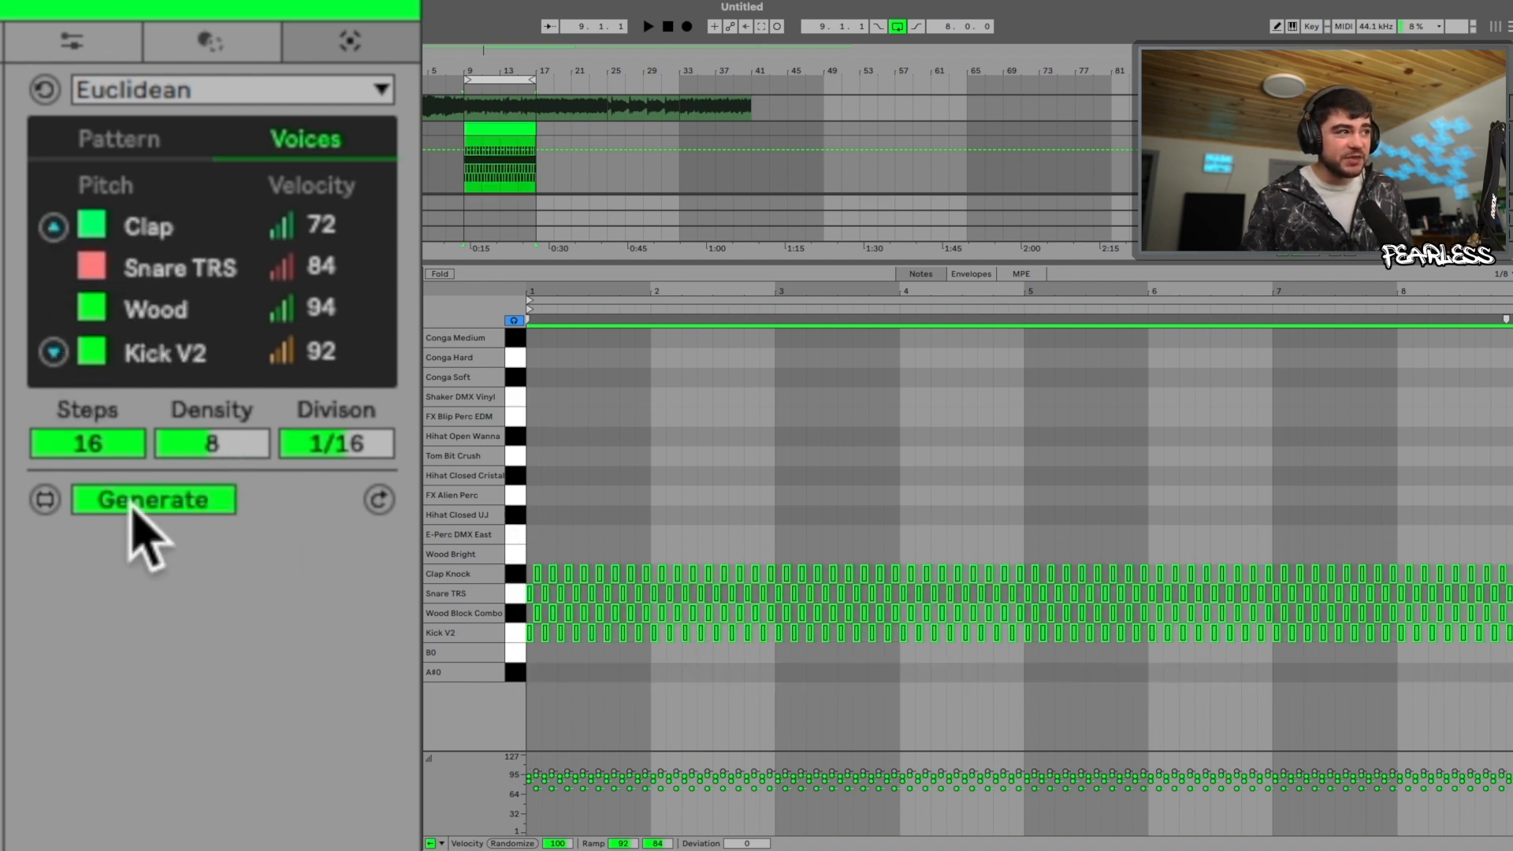
Shift the four voices up the drum rack to Hihat Open, Tom Bit Crush, Hihat Closed Cristal and FX Alien Perc
click(54, 227)
click(54, 227)
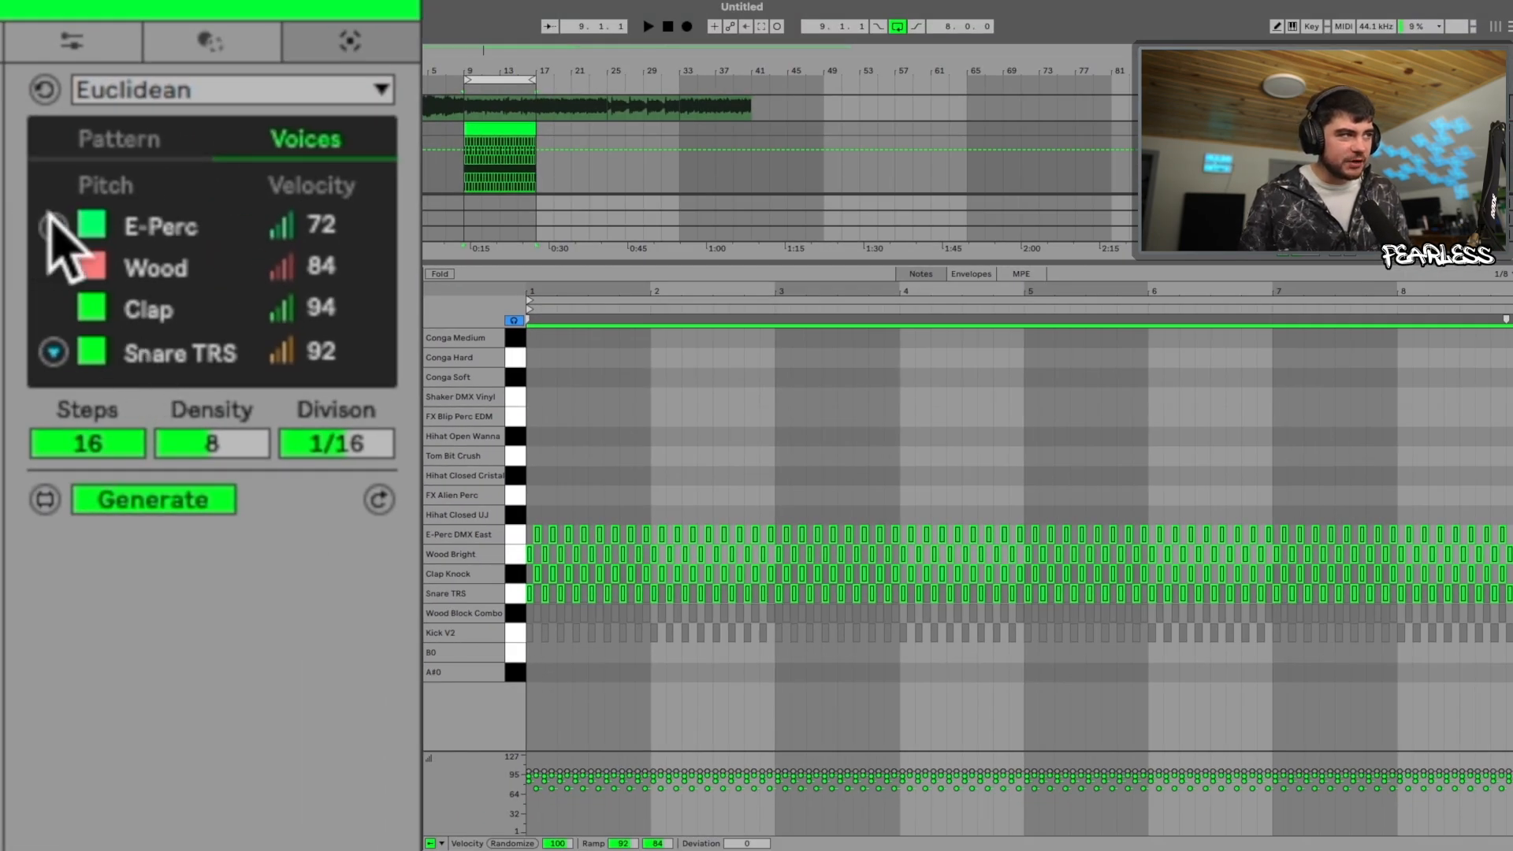
click(49, 224)
click(49, 224)
click(49, 224)
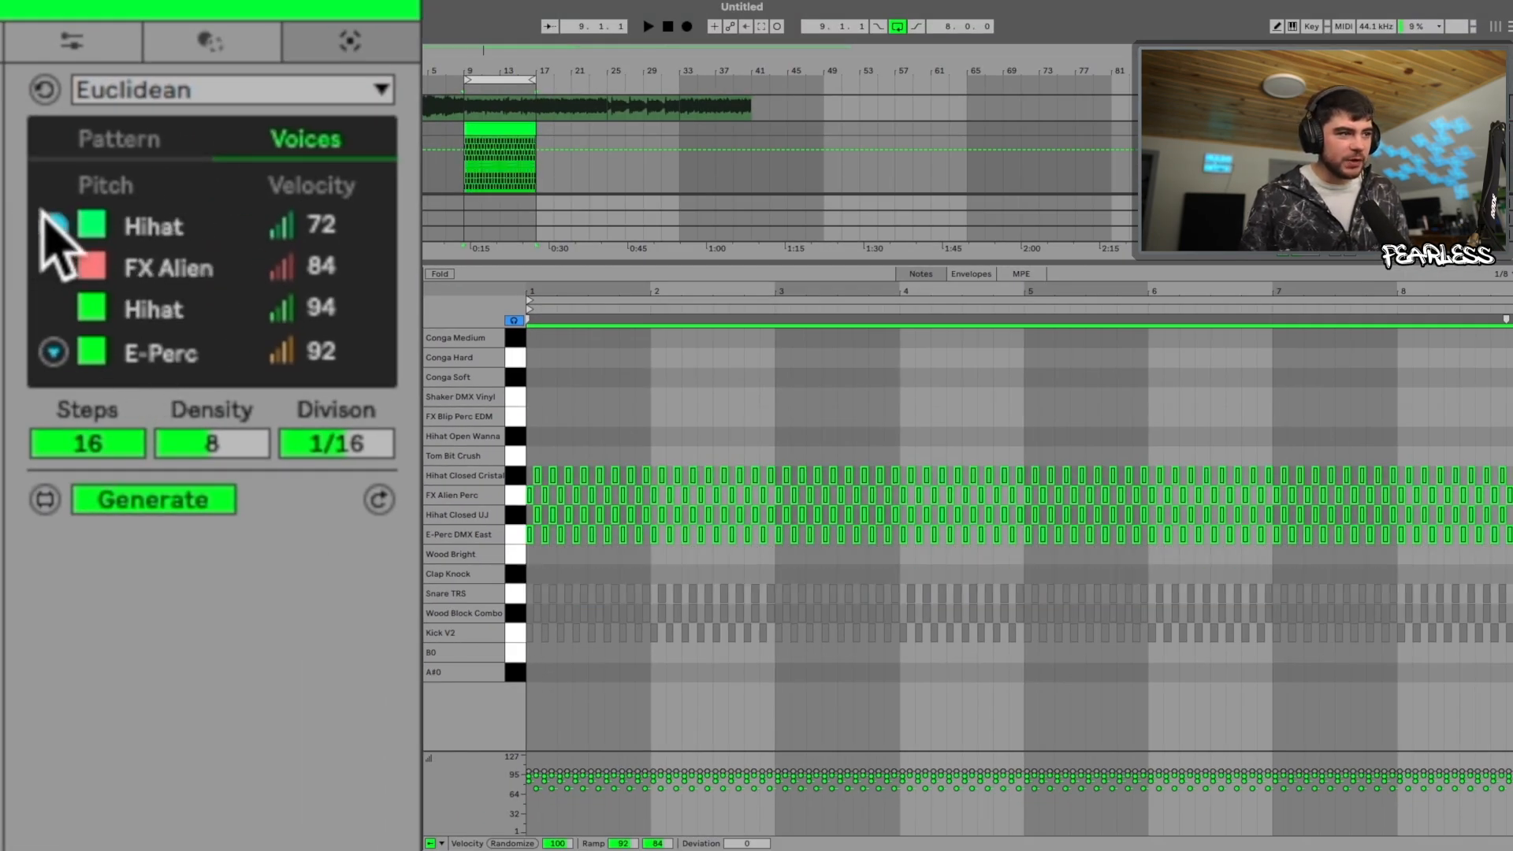
click(52, 227)
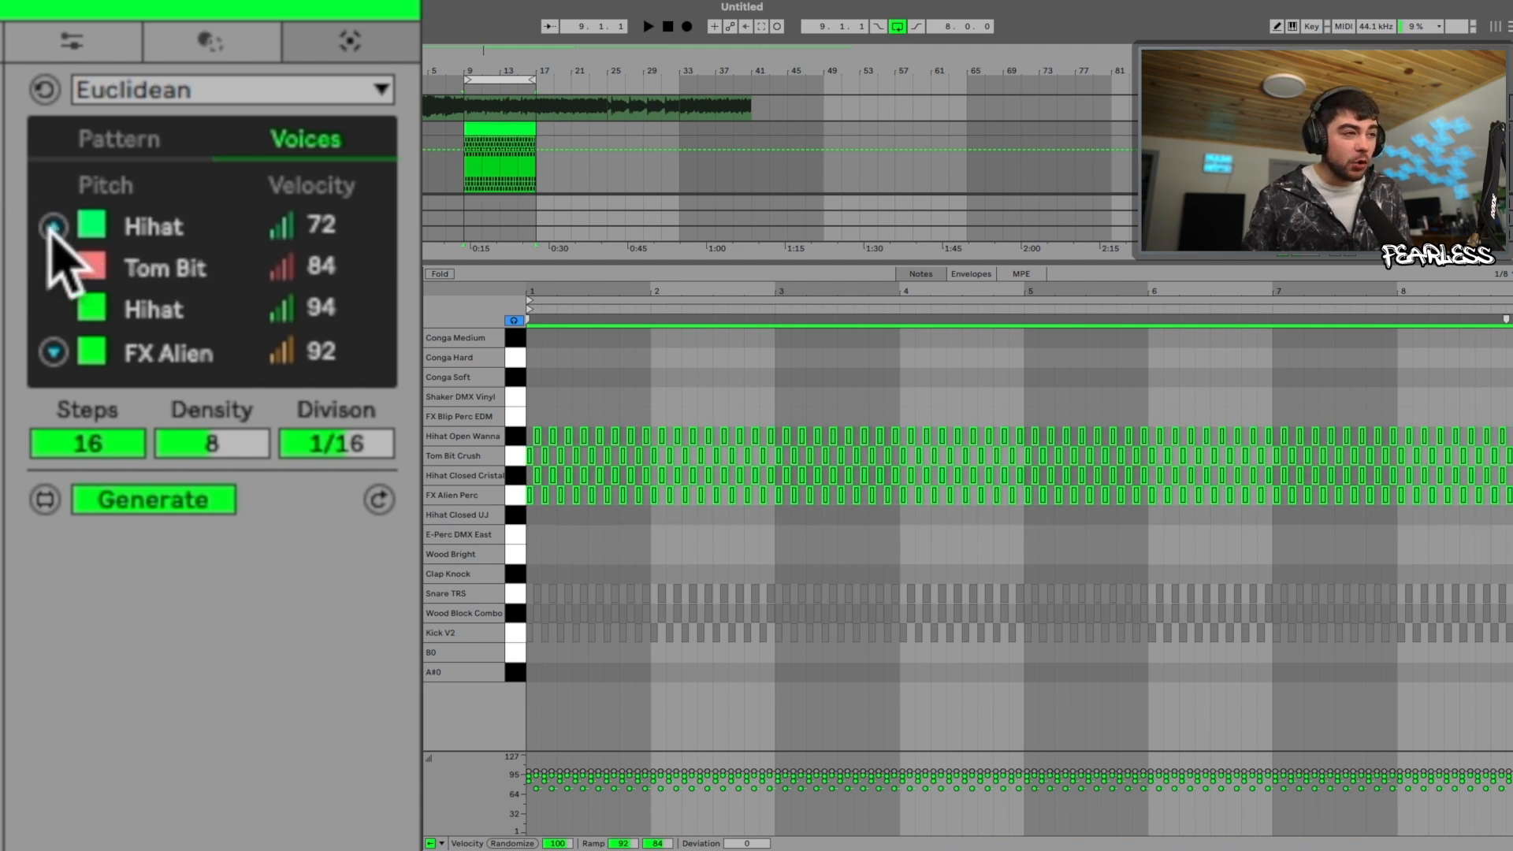
Disable the FX Alien, lower Hihat and Tom Bit voices, and set the remaining Hihat voice's velocity to 84
click(91, 352)
click(91, 307)
click(91, 267)
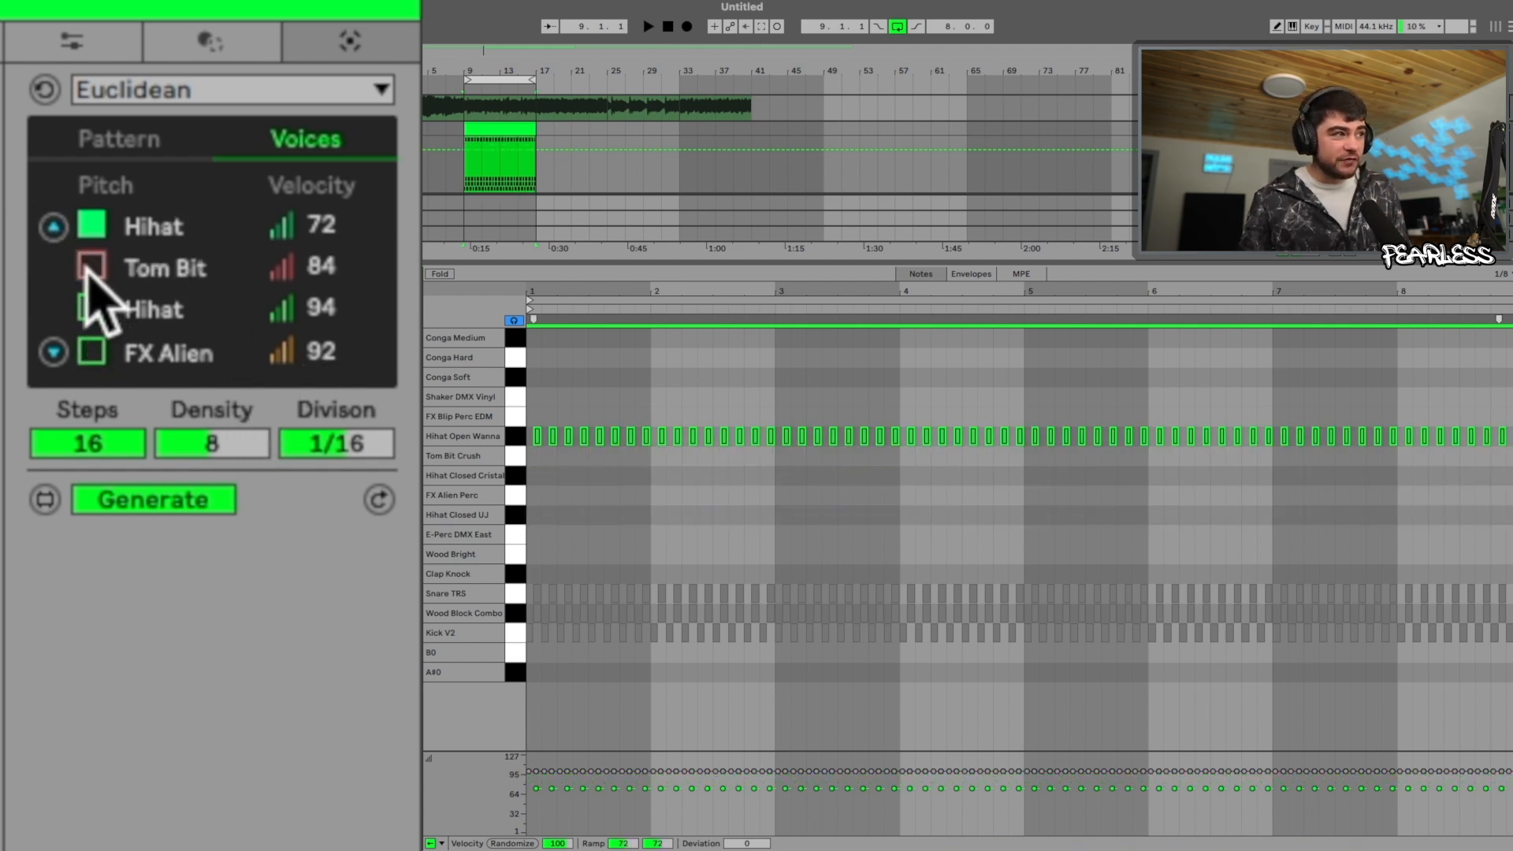
drag(321, 223, 321, 196)
Set the Euclidean pattern to 10 steps with a density of 7 and a division of 1/16
mouse_move(89, 443)
mouse_down()
mouse_move(89, 473)
mouse_move(89, 451)
mouse_up()
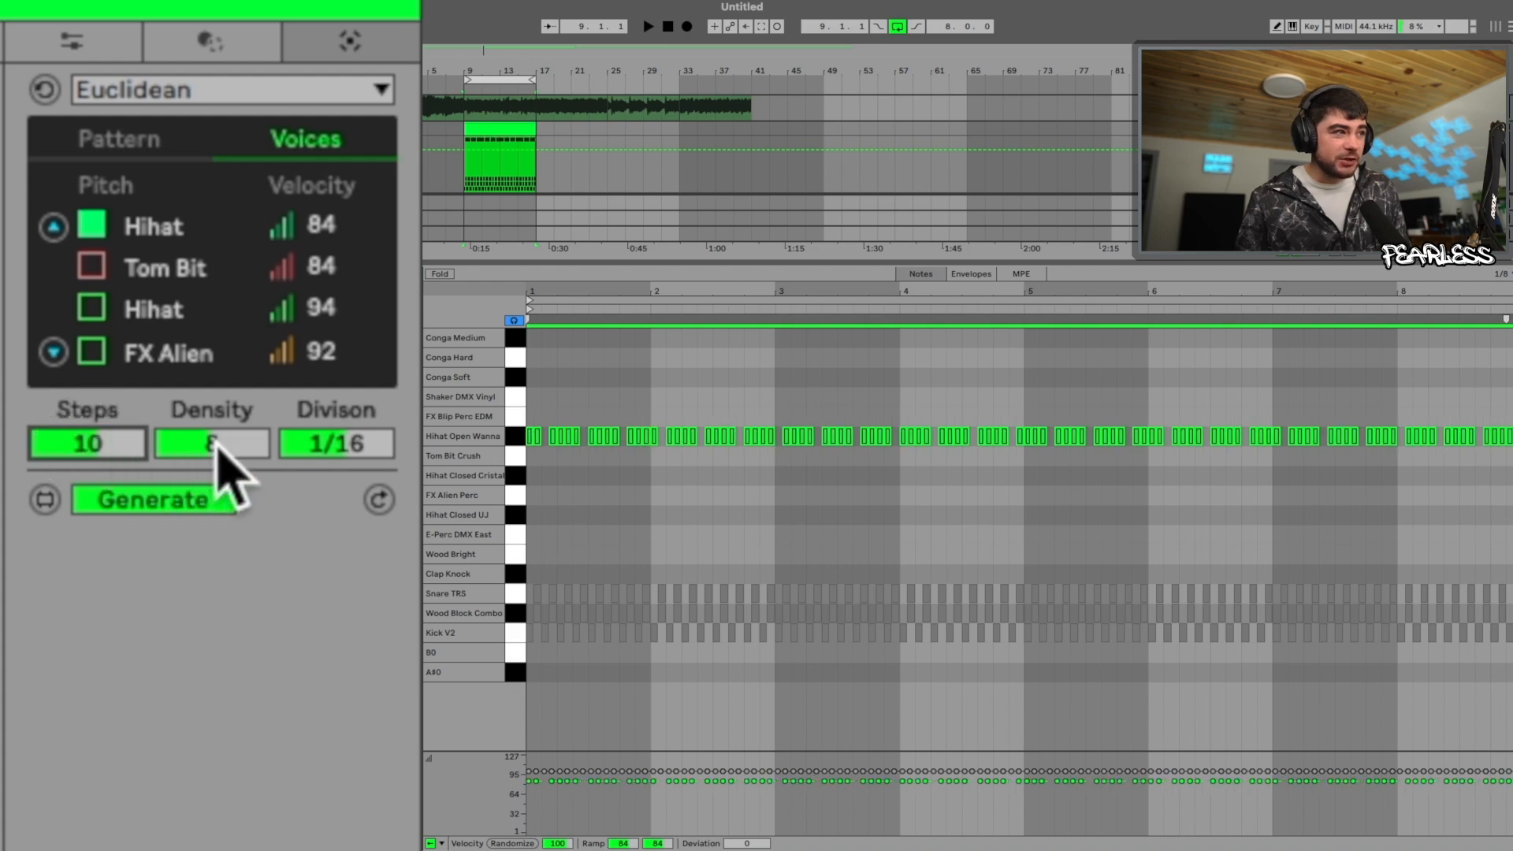
drag(217, 446, 217, 426)
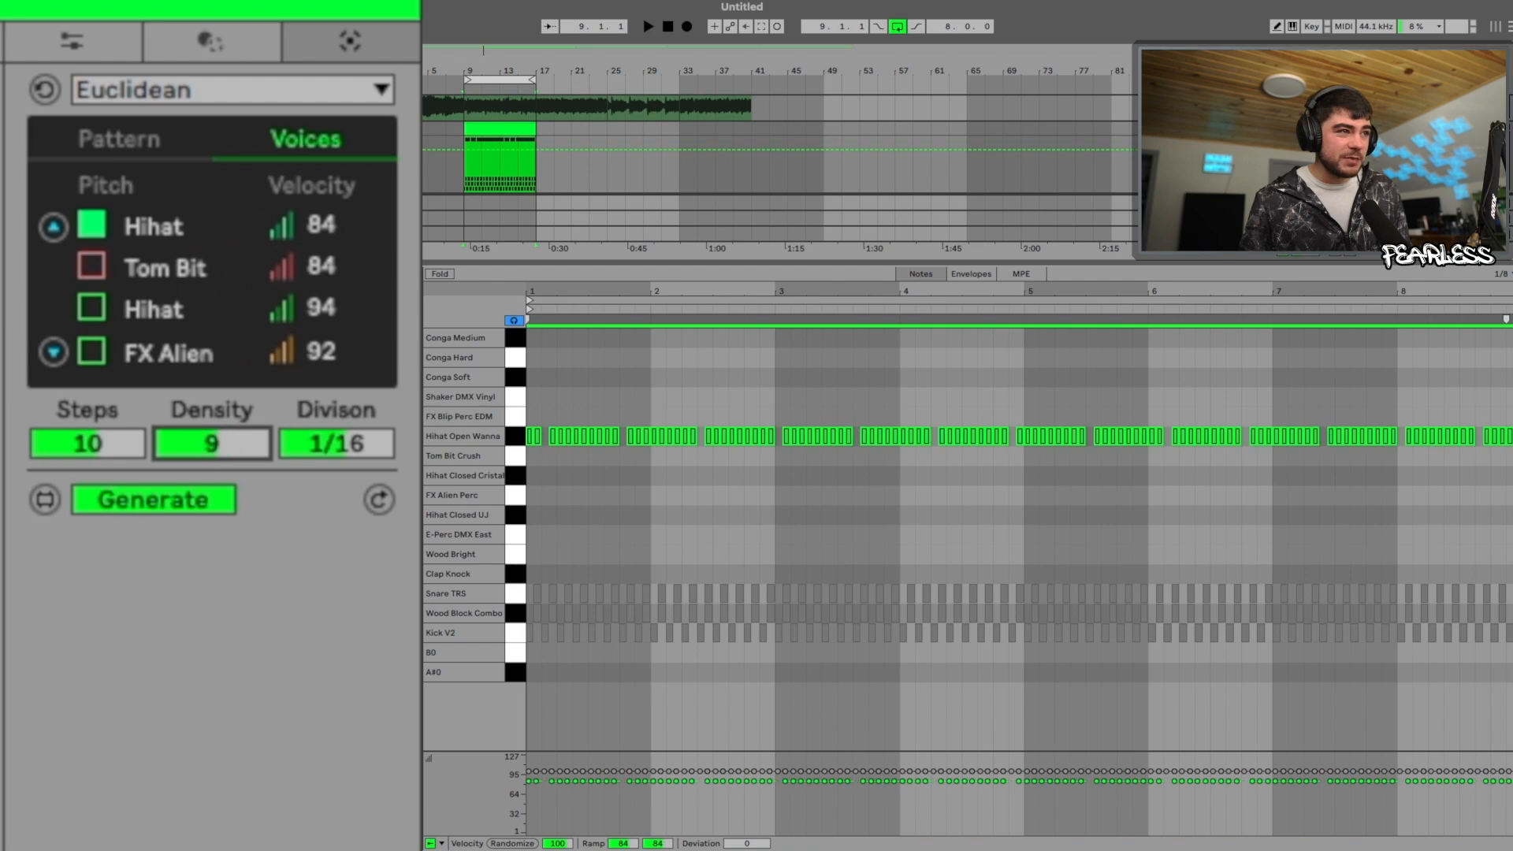
drag(213, 444, 213, 451)
click(331, 445)
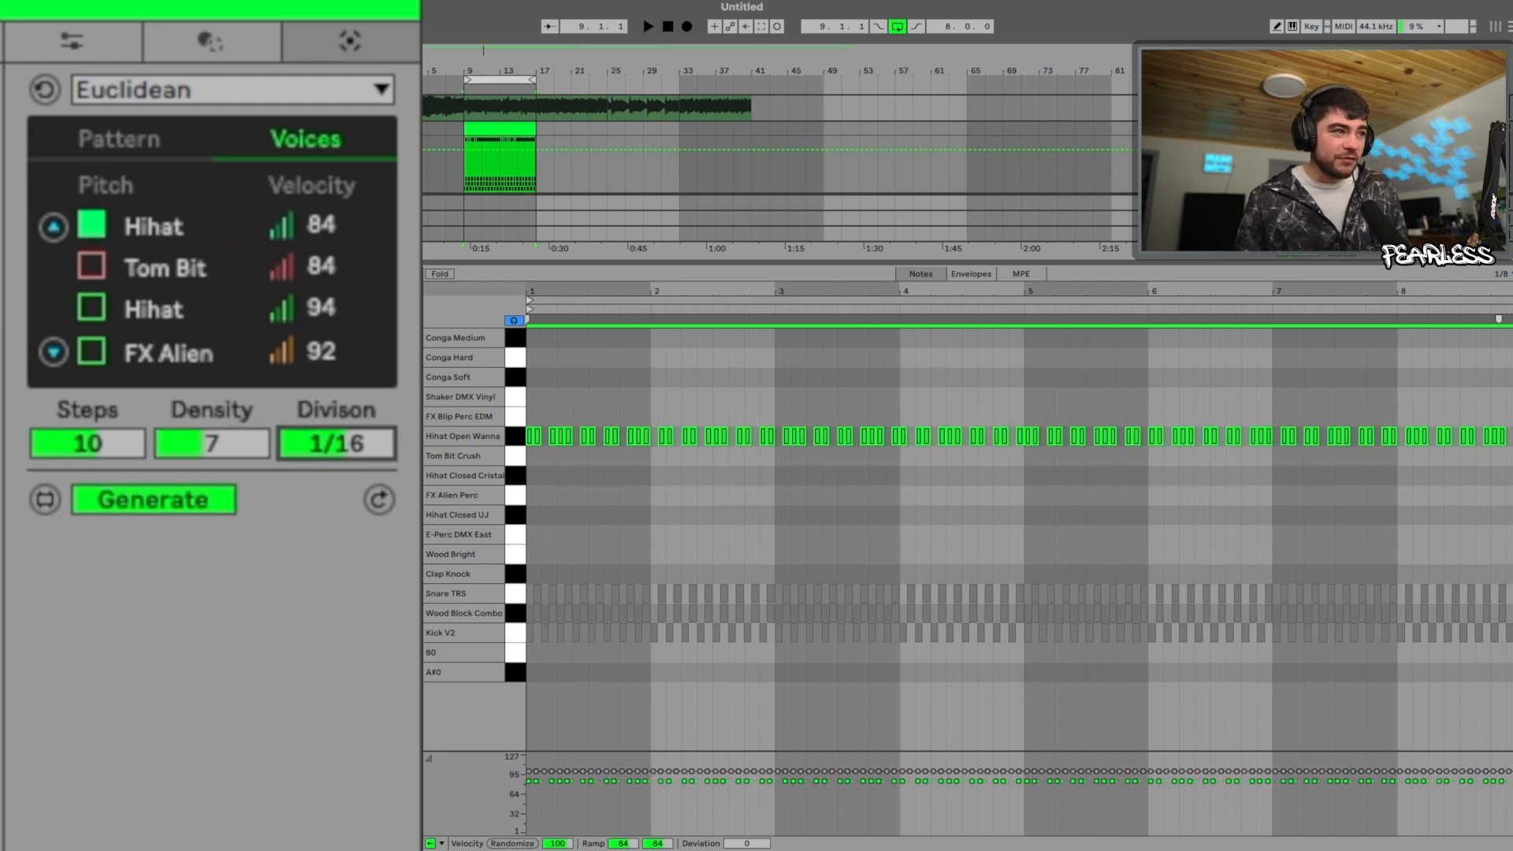
drag(337, 444, 337, 451)
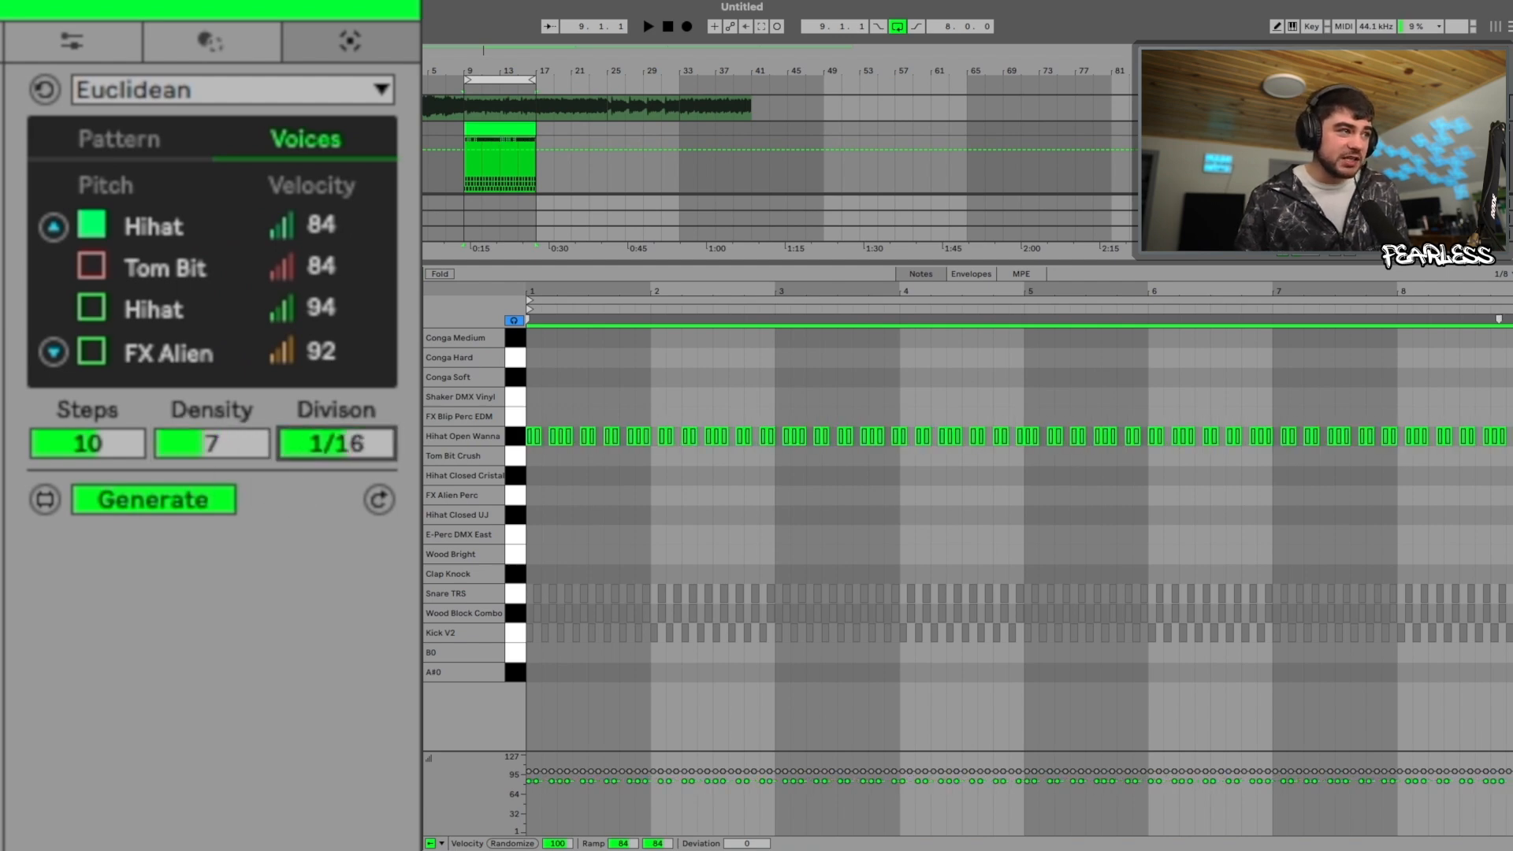
Switch the MIDI generator from Euclidean to Max MIDI Generator
key(space)
key(b)
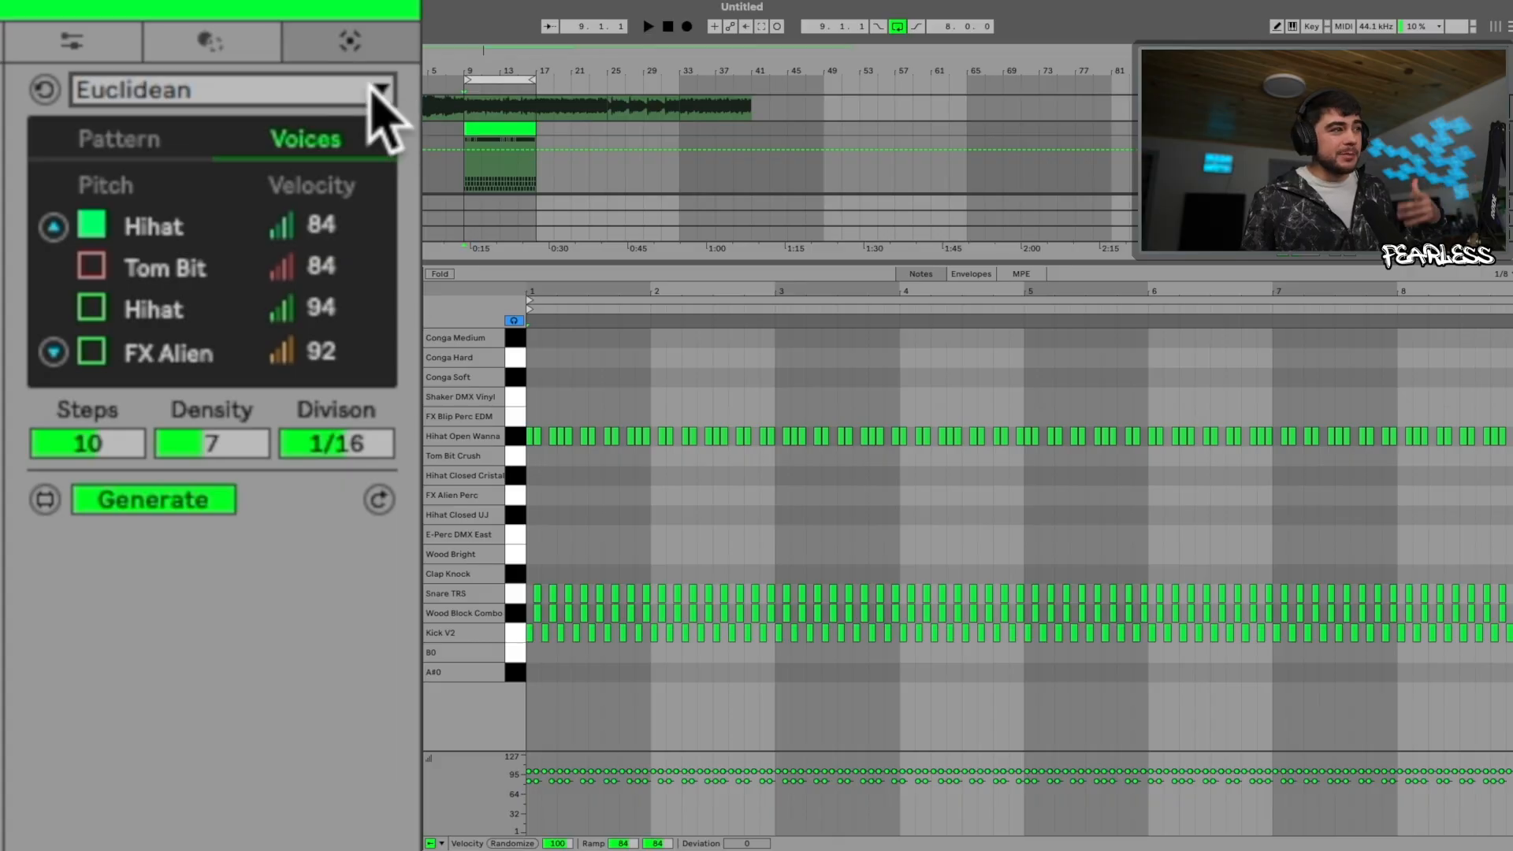
click(379, 89)
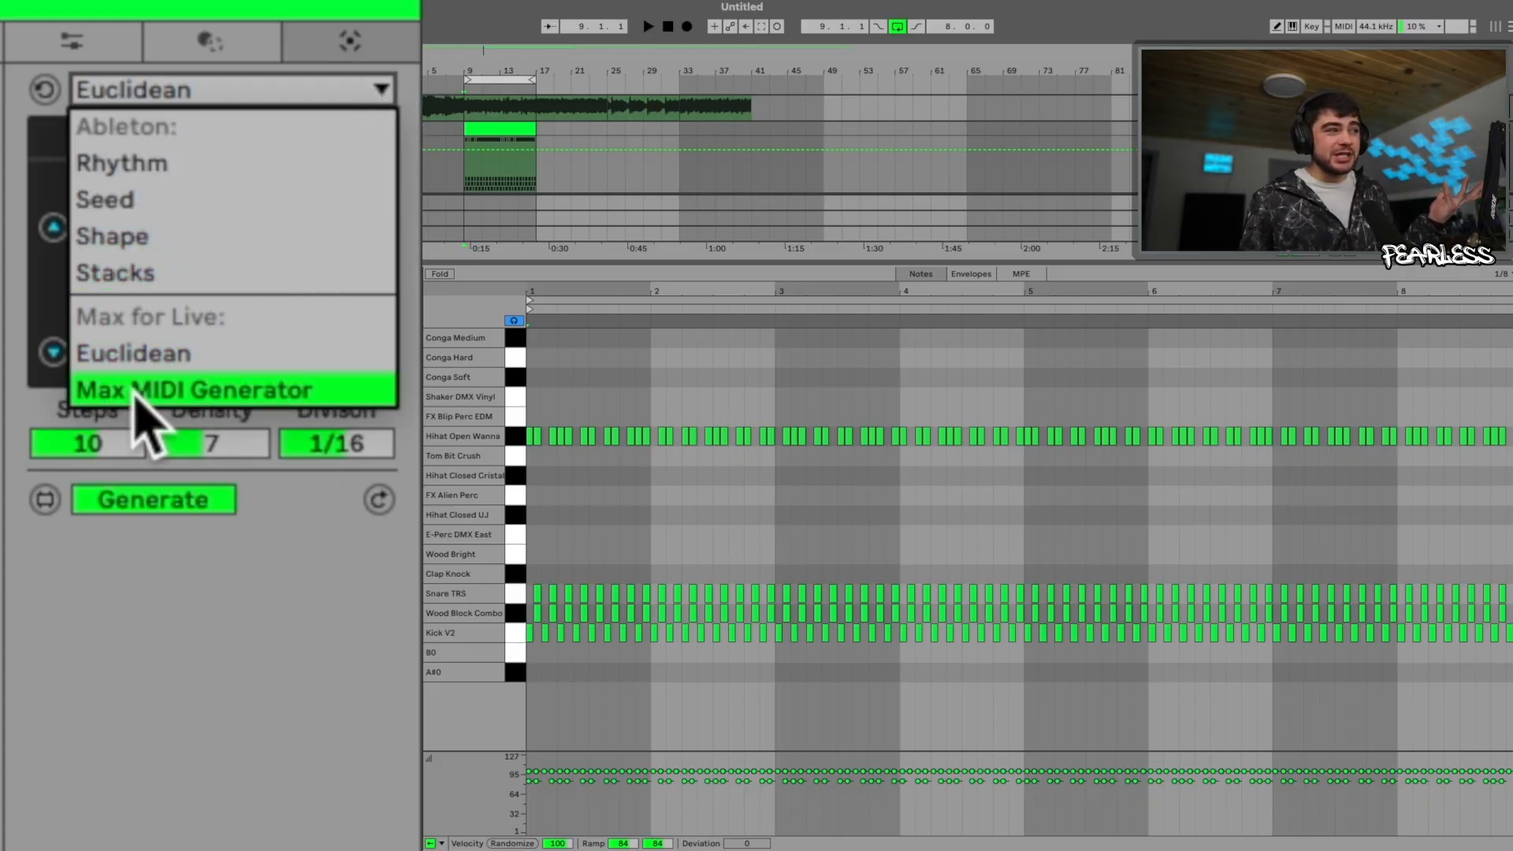
click(146, 390)
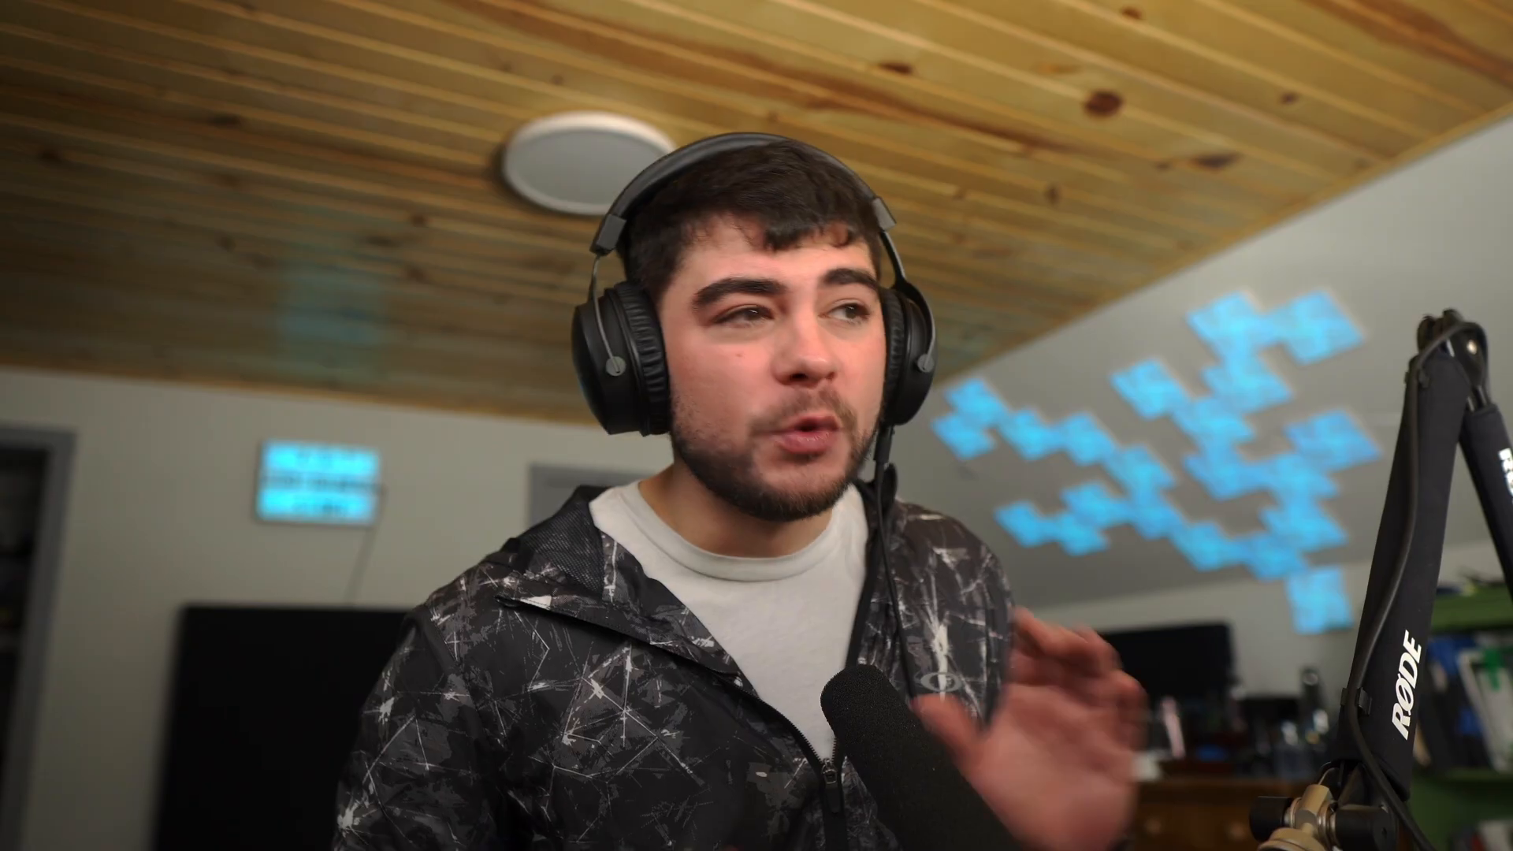